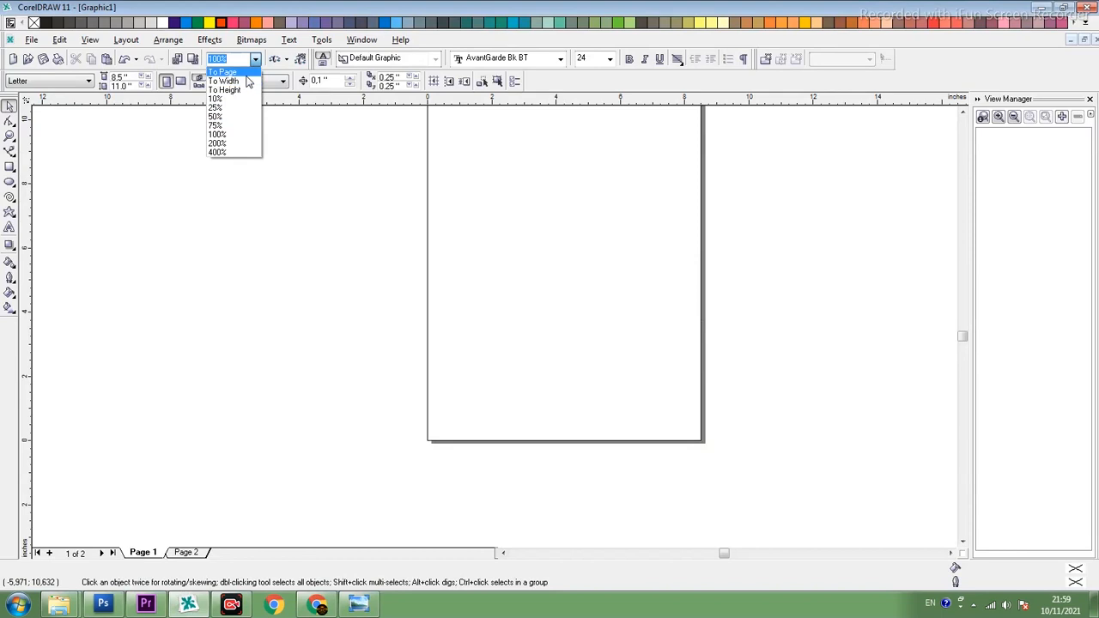
# - Draw a circle about 4.62 inches in diameter and centre it on the page
pyautogui.click(10, 181)
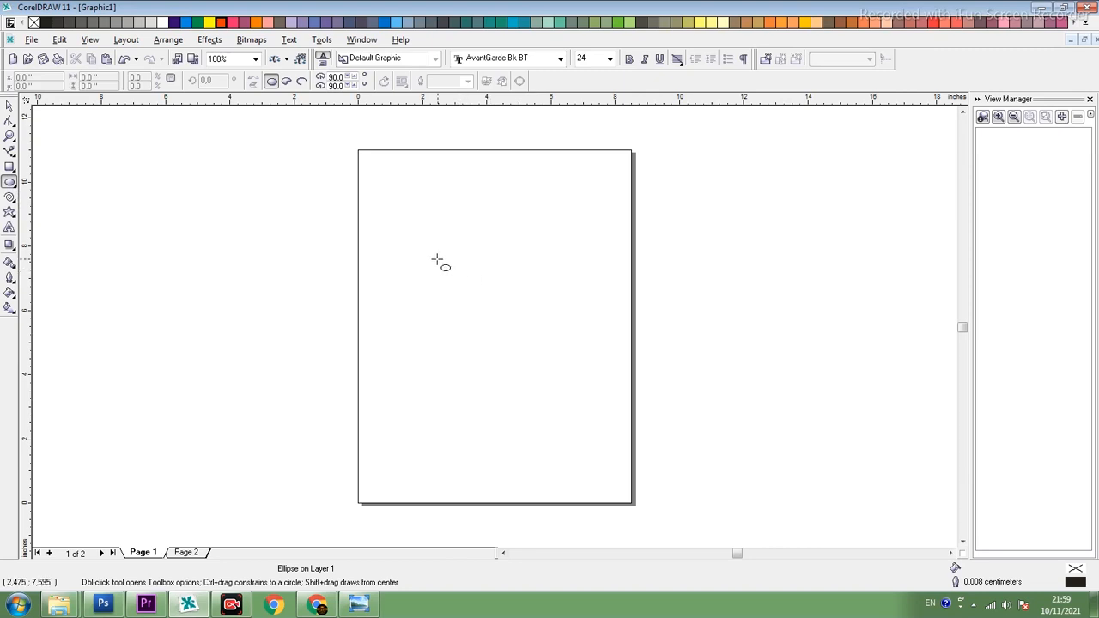
pyautogui.moveTo(436, 259)
pyautogui.mouseDown()
pyautogui.moveTo(510, 309)
pyautogui.moveTo(496, 323)
pyautogui.moveTo(499, 249)
pyautogui.moveTo(483, 302)
pyautogui.moveTo(527, 353)
pyautogui.moveTo(473, 297)
pyautogui.moveTo(508, 324)
pyautogui.moveTo(454, 302)
pyautogui.moveTo(356, 292)
pyautogui.moveTo(417, 233)
pyautogui.moveTo(513, 333)
pyautogui.moveTo(452, 307)
pyautogui.moveTo(490, 292)
pyautogui.moveTo(495, 326)
pyautogui.moveTo(490, 319)
pyautogui.moveTo(513, 335)
pyautogui.mouseUp()
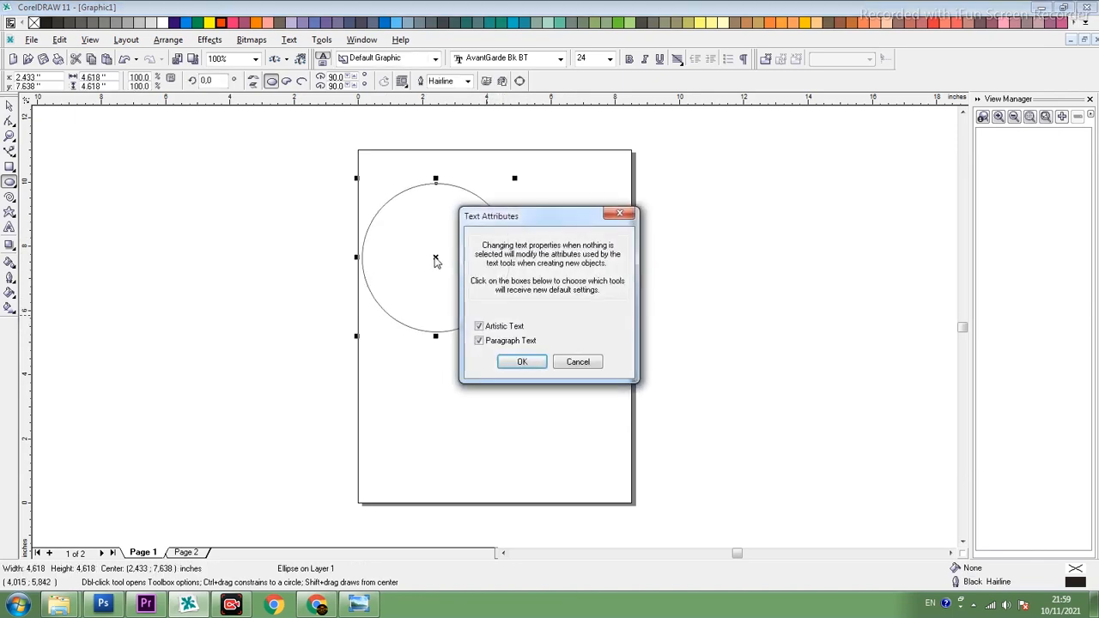
pyautogui.click(522, 361)
pyautogui.moveTo(436, 260); pyautogui.dragTo(492, 311)
pyautogui.hotkey('shift', 'F2')
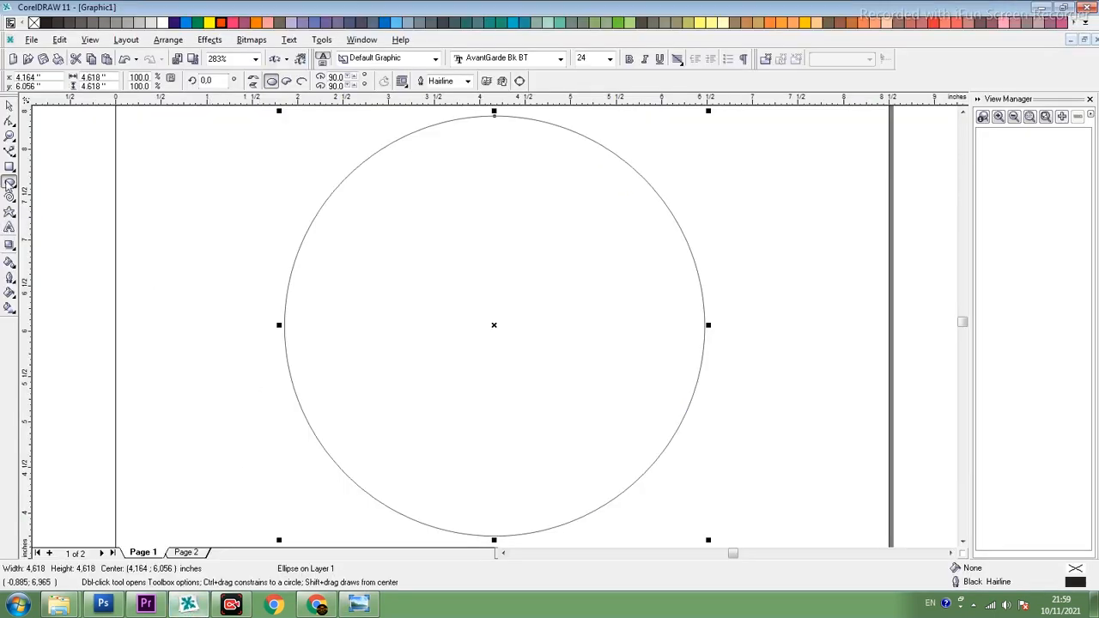
# - Draw a horizontal rectangle about 5.93 by 0.90 inches across the circle's middle, extending past both sides
pyautogui.click(9, 168)
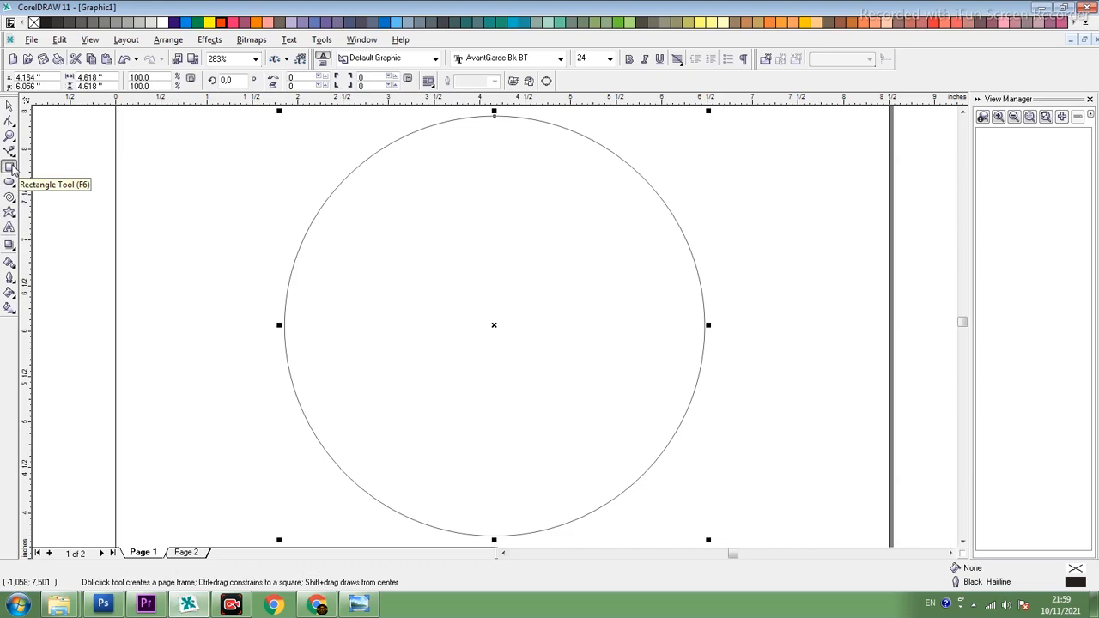
pyautogui.moveTo(231, 284); pyautogui.dragTo(771, 367)
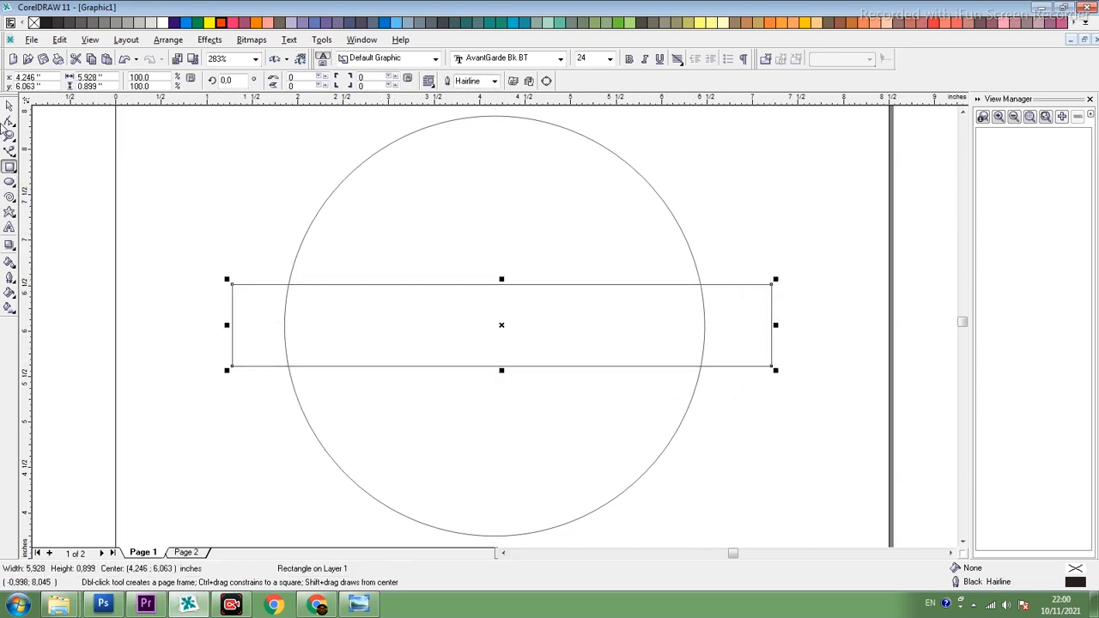
pyautogui.click(9, 107)
pyautogui.scroll(-1, 185, 175)
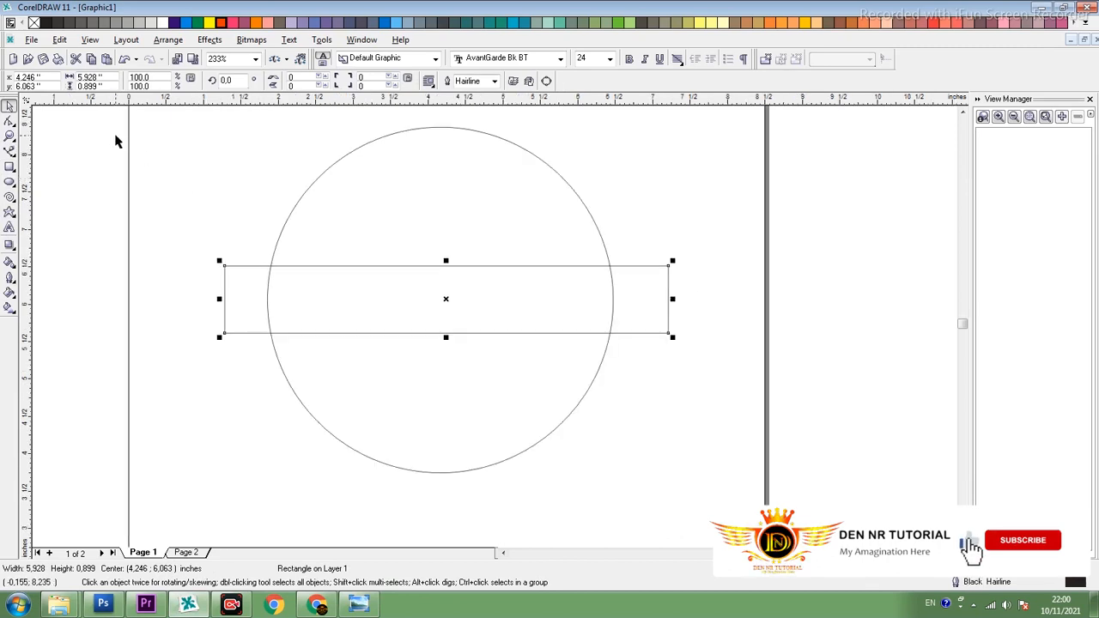
# - Intersect the rectangle with the circle to create a band that follows the circle's edge
pyautogui.hotkey('ctrl', 'a')
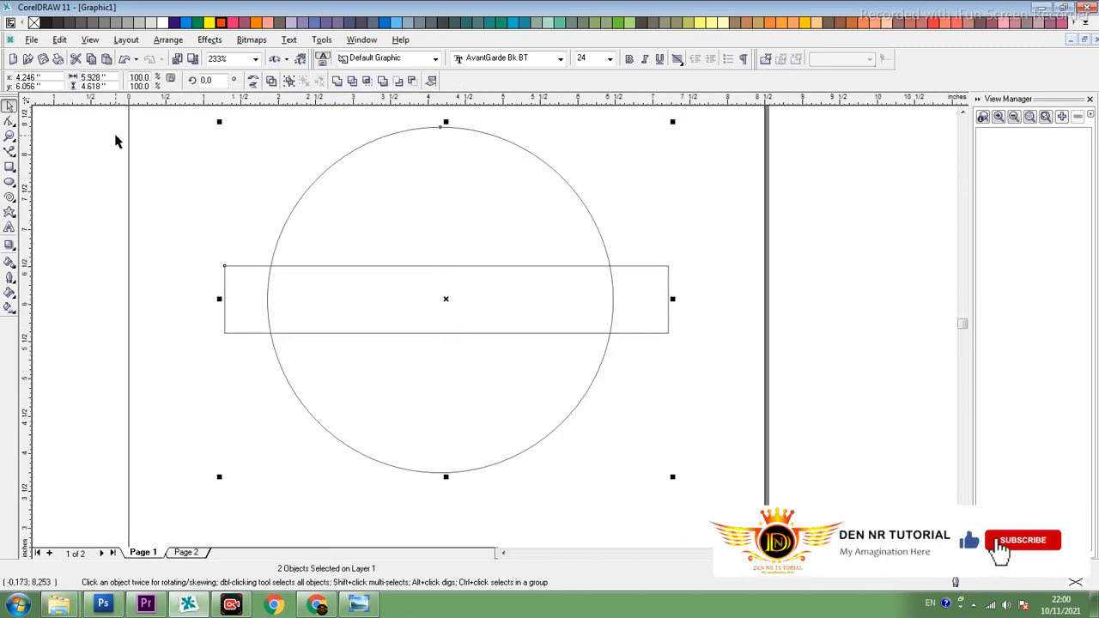
pyautogui.click(290, 168)
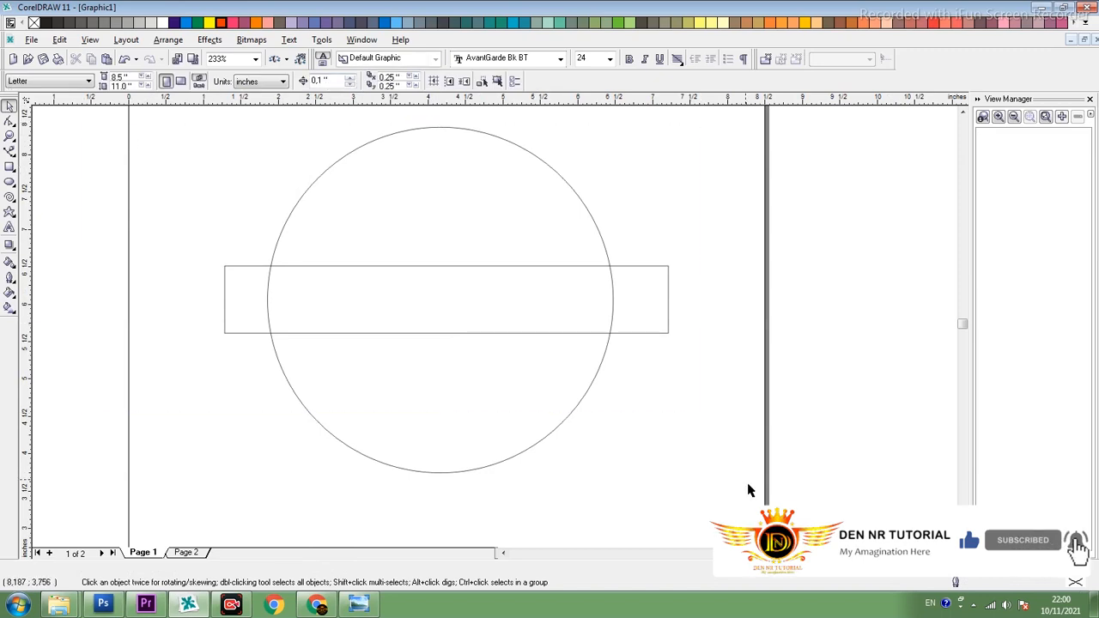
pyautogui.hotkey('ctrl', 'a')
pyautogui.click(230, 261)
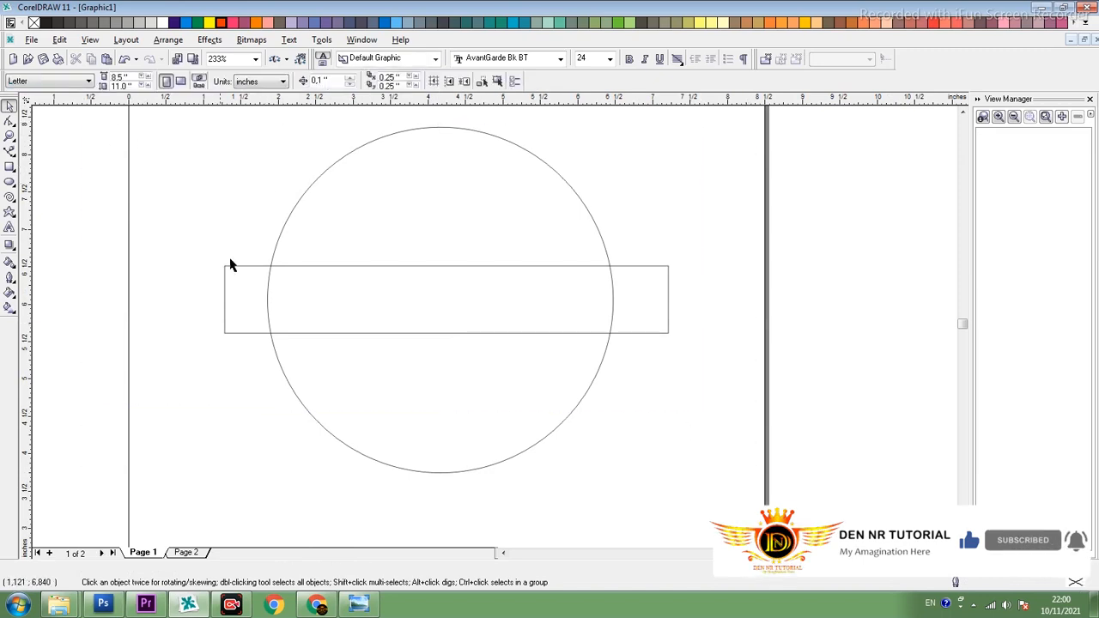
pyautogui.click(247, 266)
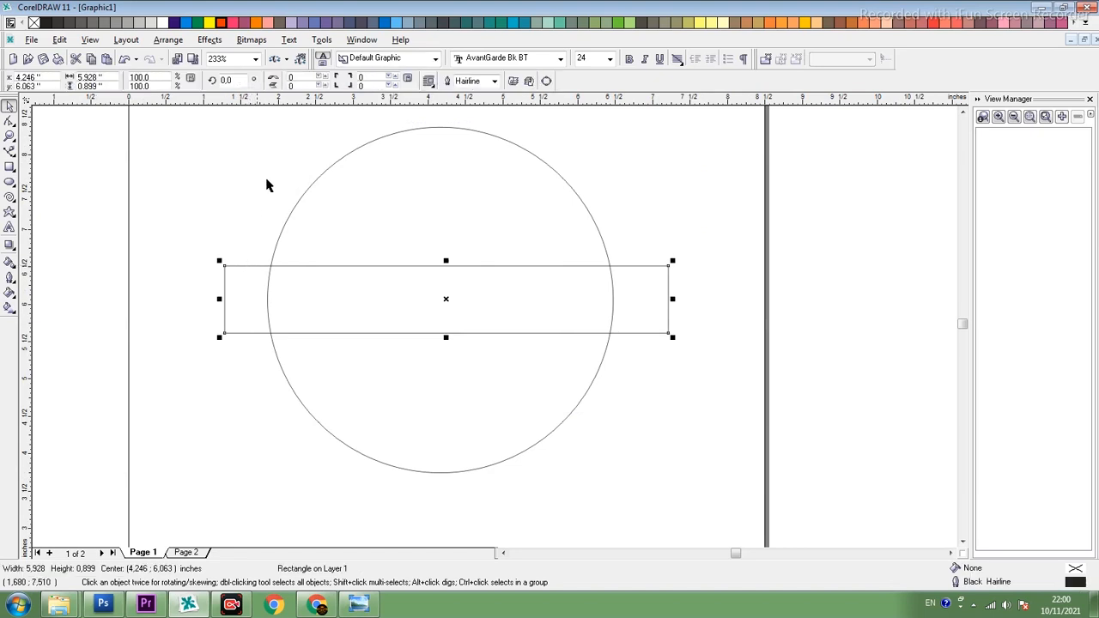
pyautogui.keyDown('shift'); pyautogui.click(335, 169); pyautogui.keyUp('shift')
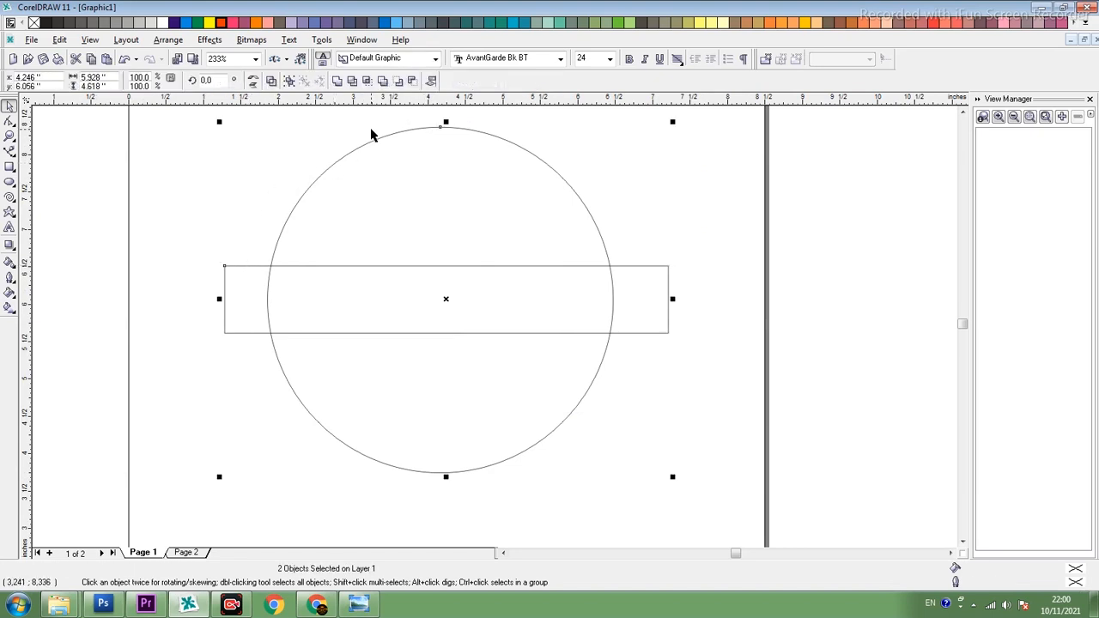
pyautogui.click(366, 82)
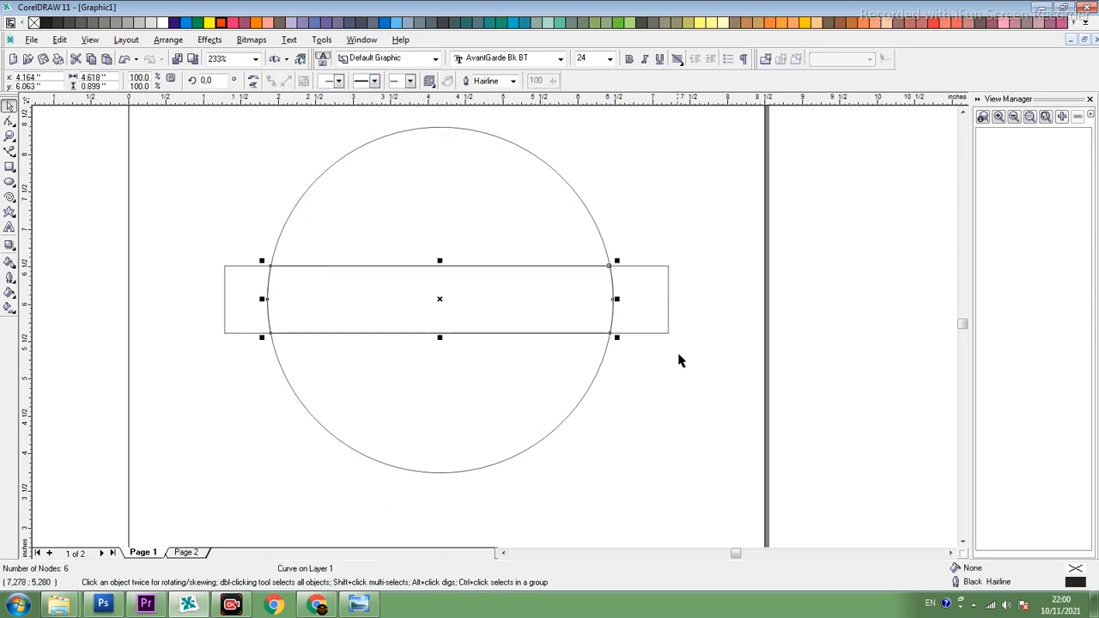
# - Delete the original rectangle, keeping only the intersected band inside the circle
pyautogui.click(659, 272)
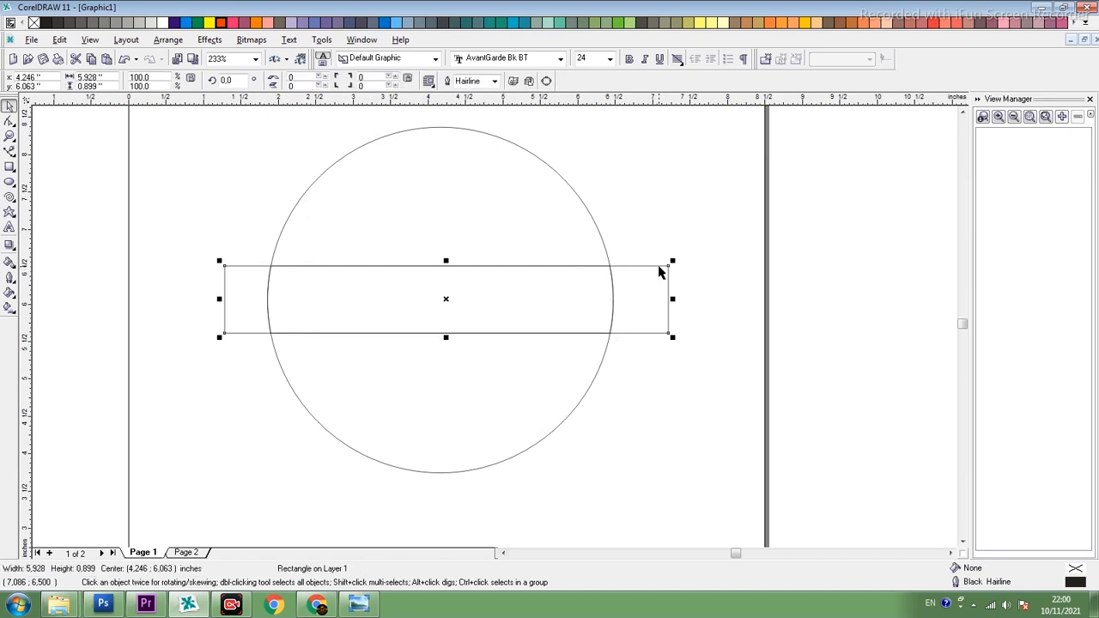
pyautogui.press('Delete')
pyautogui.click(606, 269)
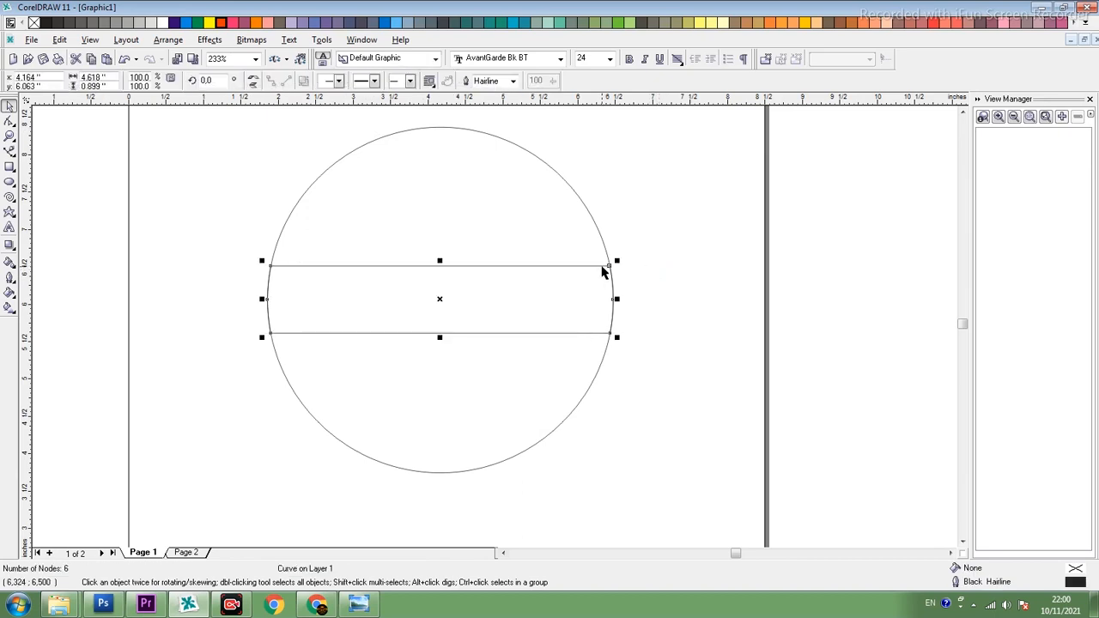
# - Set the outline width of both the circle and the band to 0.071 cm
pyautogui.click(335, 168)
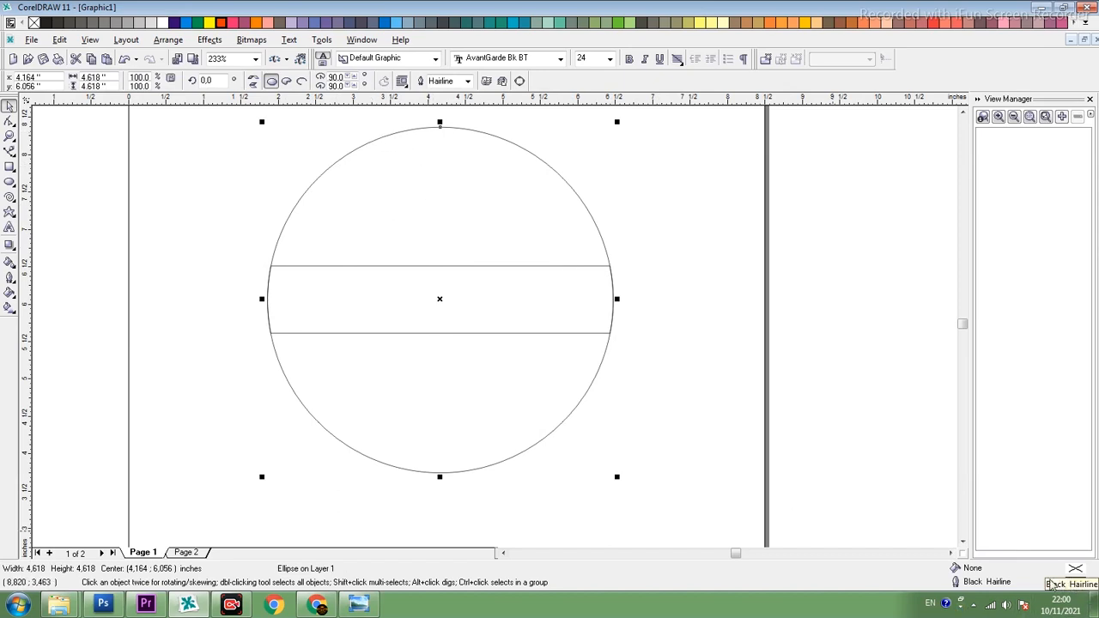
pyautogui.click(468, 81)
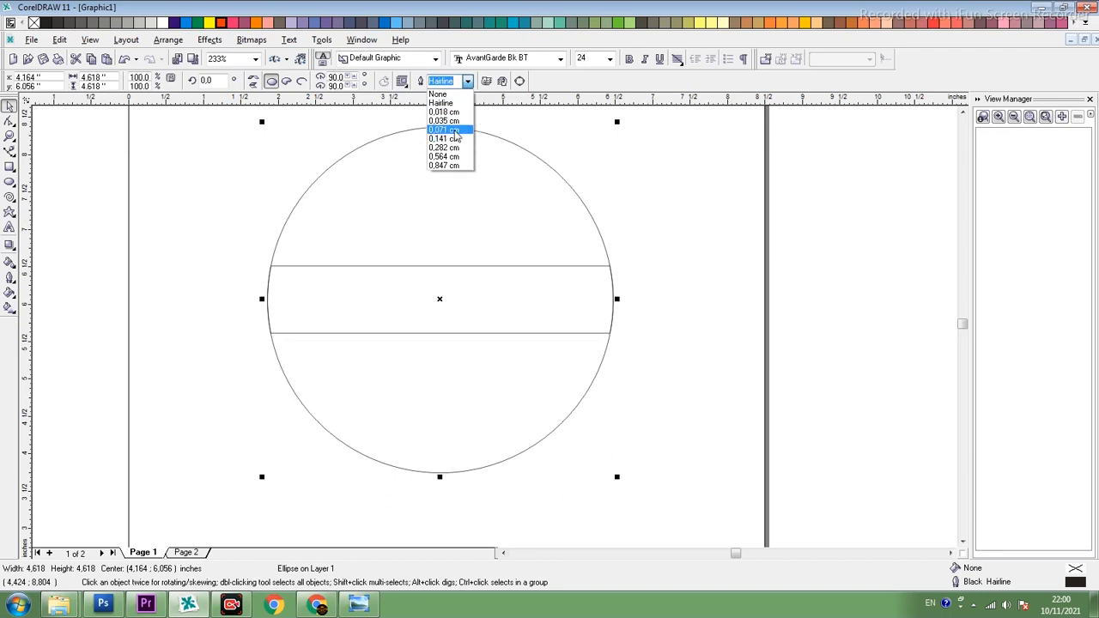
pyautogui.click(455, 130)
pyautogui.click(436, 266)
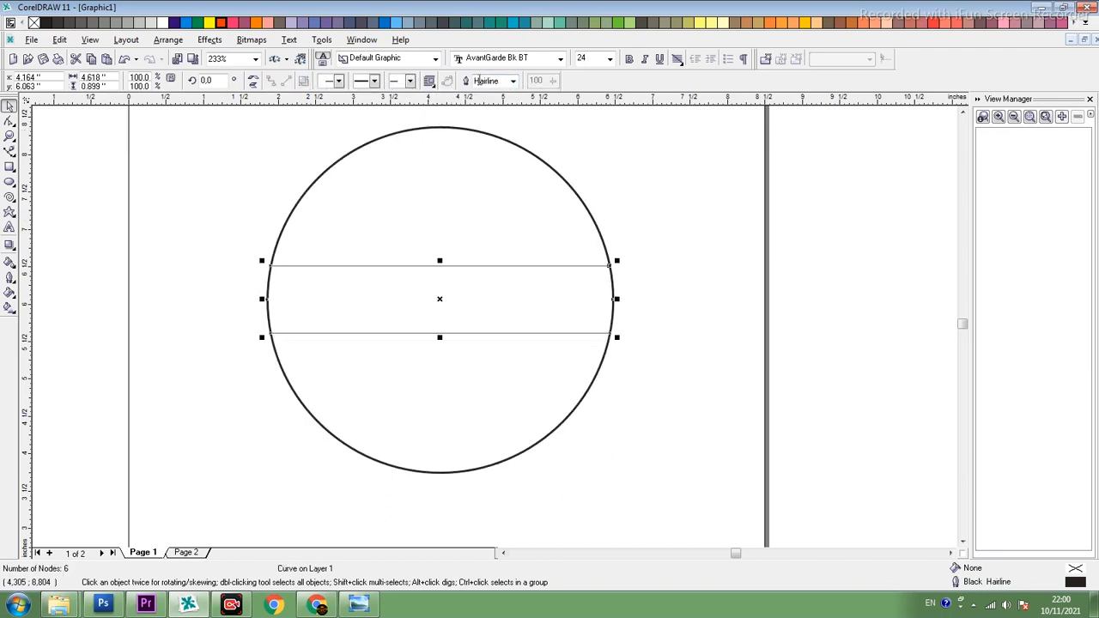
pyautogui.click(512, 80)
pyautogui.click(494, 130)
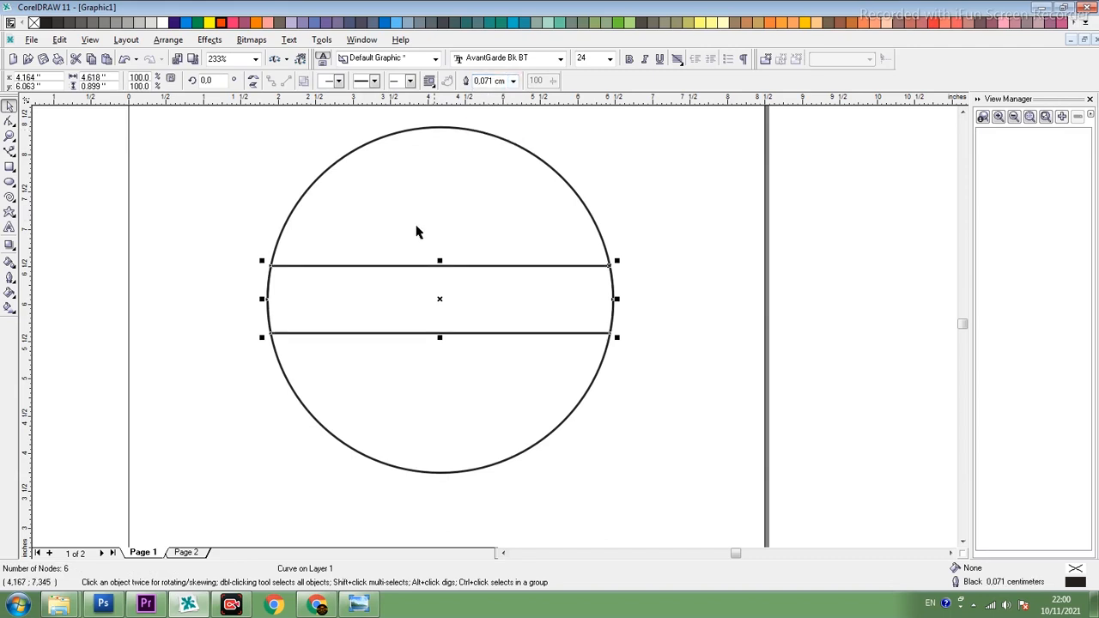
pyautogui.click(263, 221)
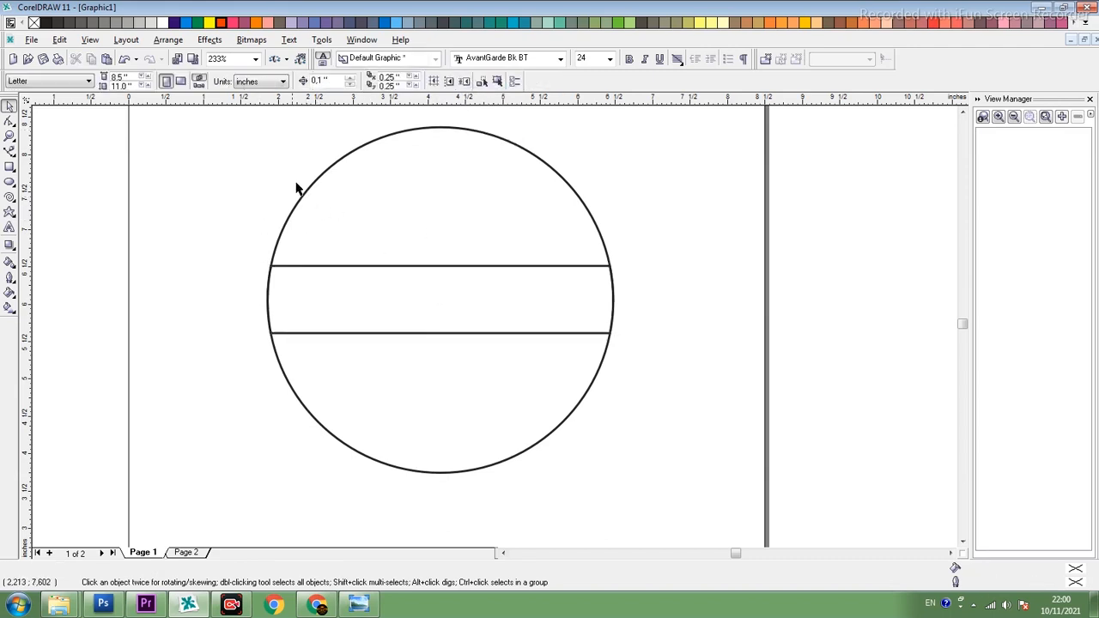
pyautogui.click(322, 175)
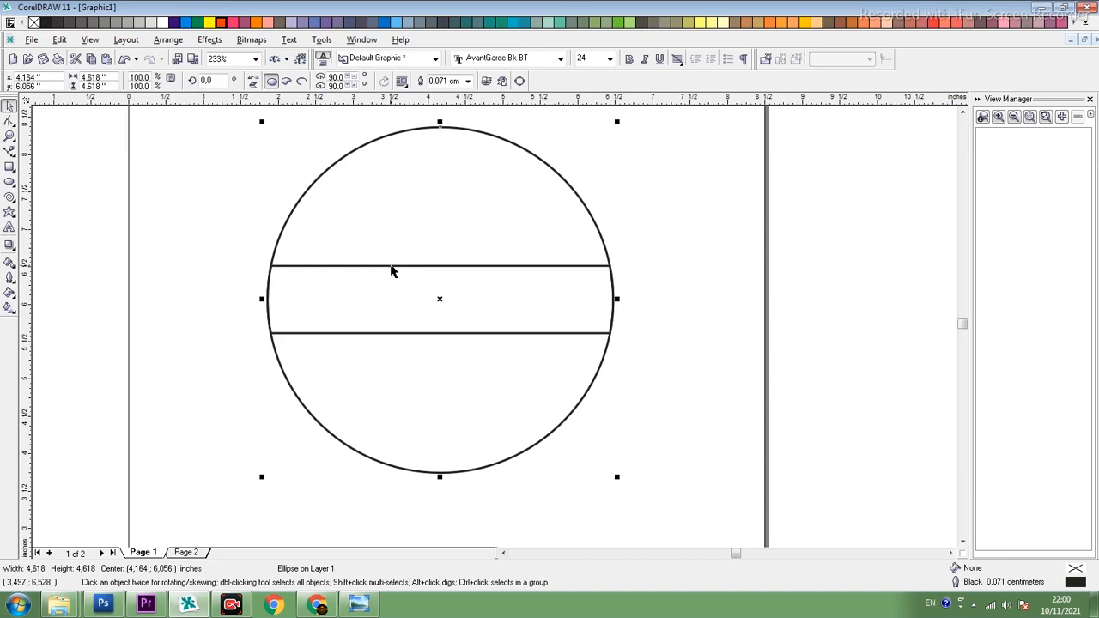
pyautogui.keyDown('shift'); pyautogui.click(392, 271); pyautogui.keyUp('shift')
pyautogui.click(700, 257)
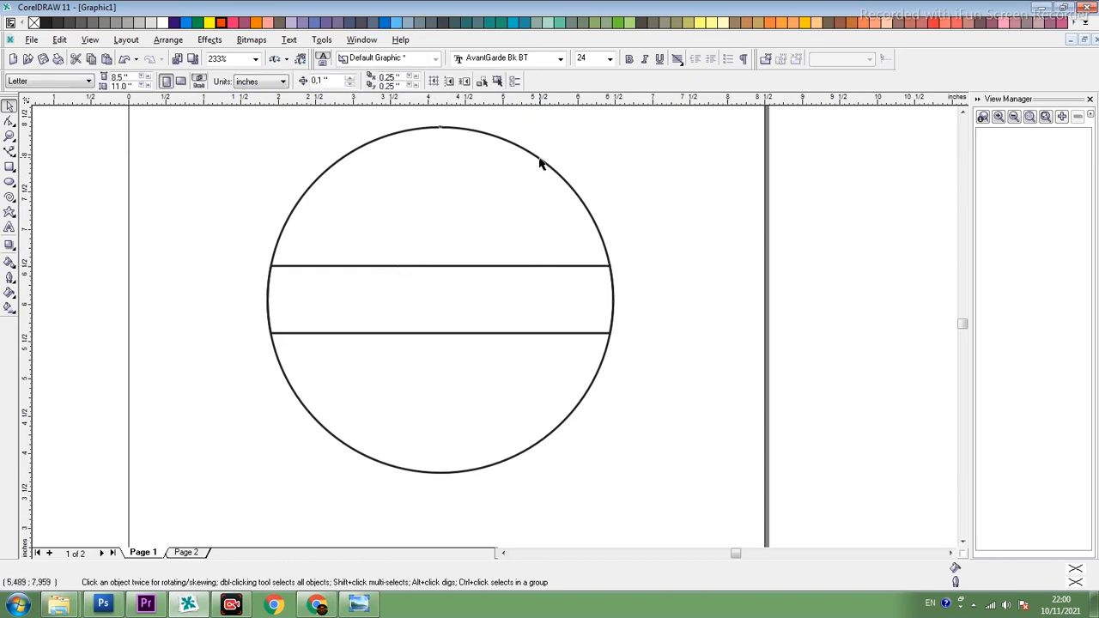
# - Create an enlarged concentric copy of the circle, about 5.86 inches in diameter, as an outer ring
pyautogui.click(540, 161)
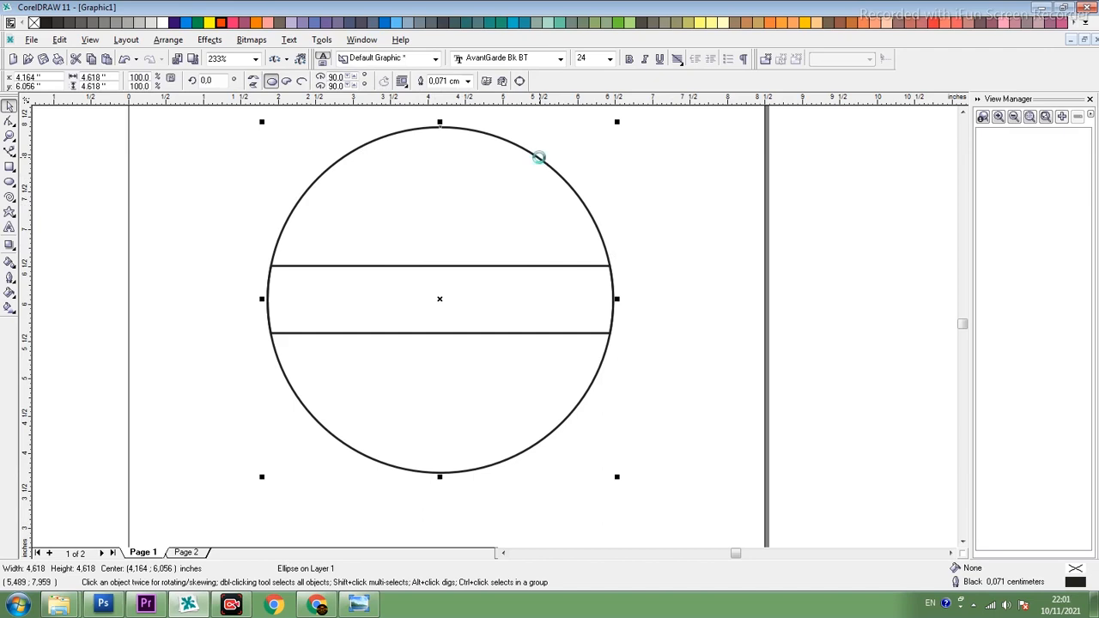
pyautogui.moveTo(616, 122); pyautogui.dragTo(666, 148)
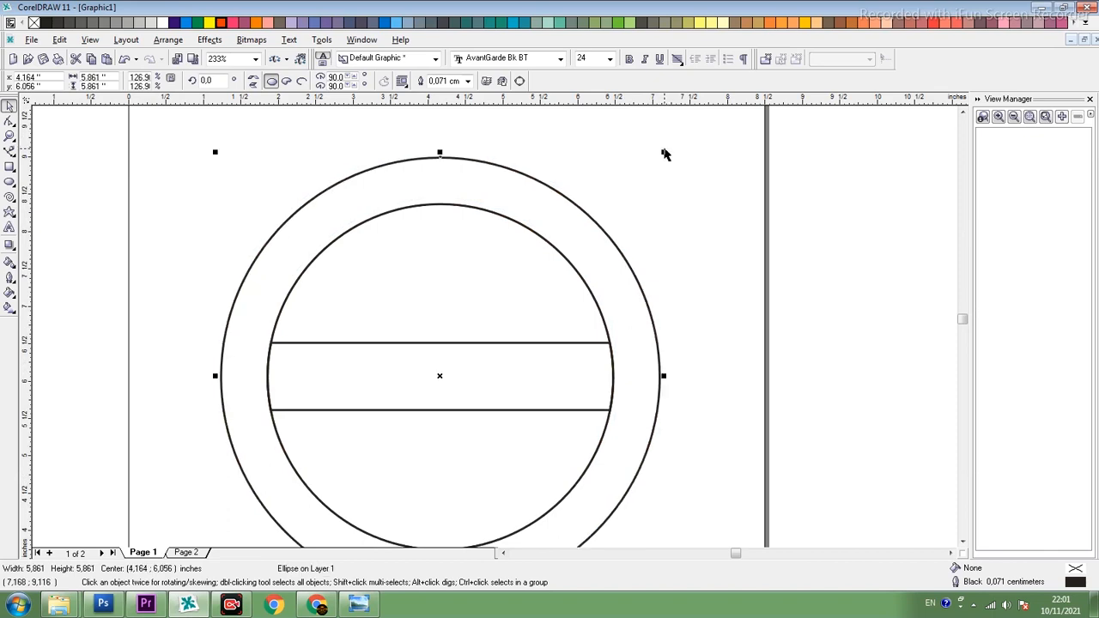
pyautogui.hotkey('shift', 'F2')
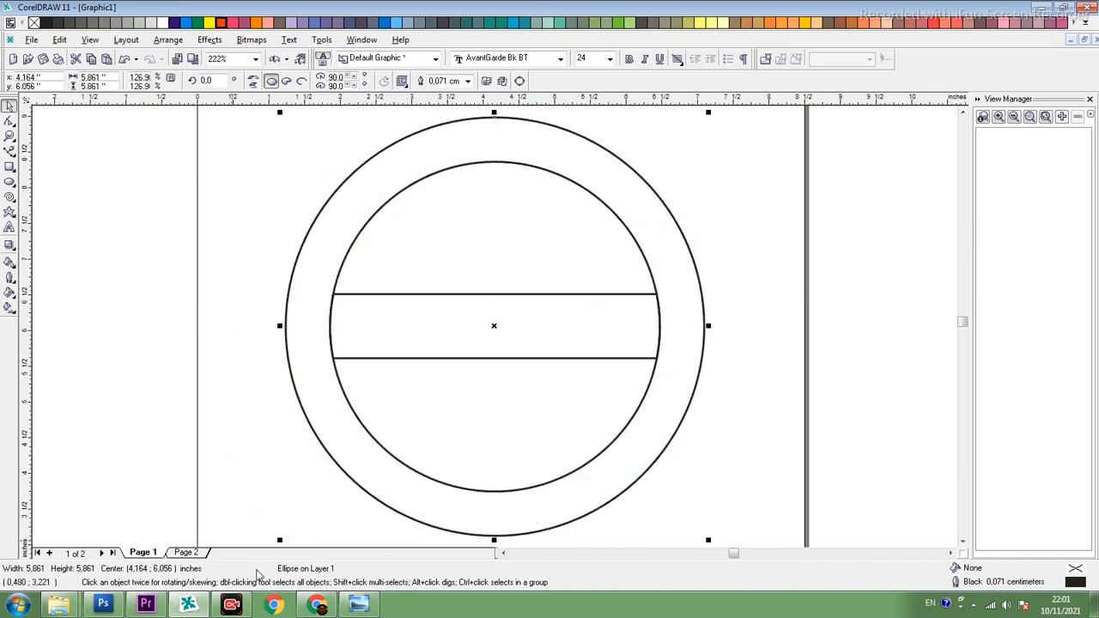
# - Examine the lettering and layout of the reference stamp in Windows Photo Viewer, and return to CorelDRAW
pyautogui.click(359, 604)
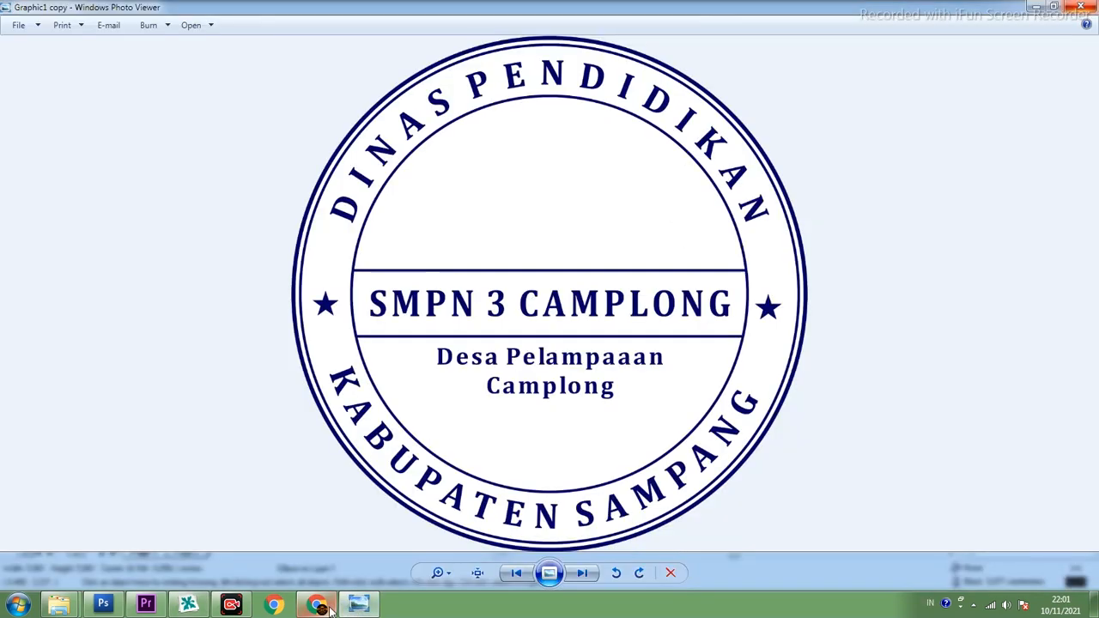
pyautogui.click(317, 604)
pyautogui.click(188, 604)
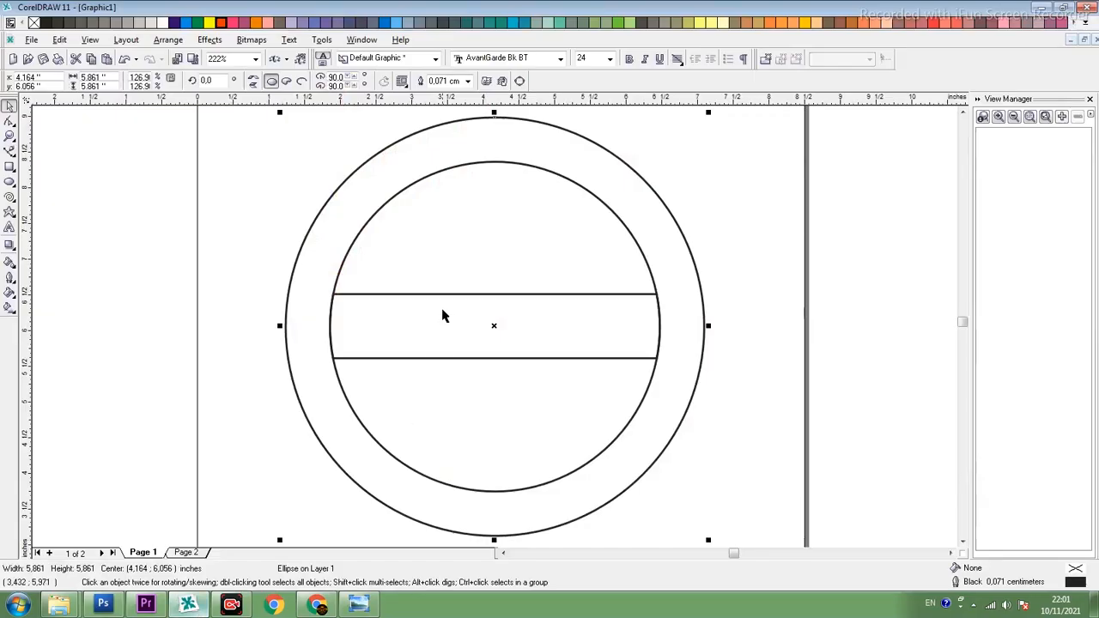
pyautogui.click(359, 604)
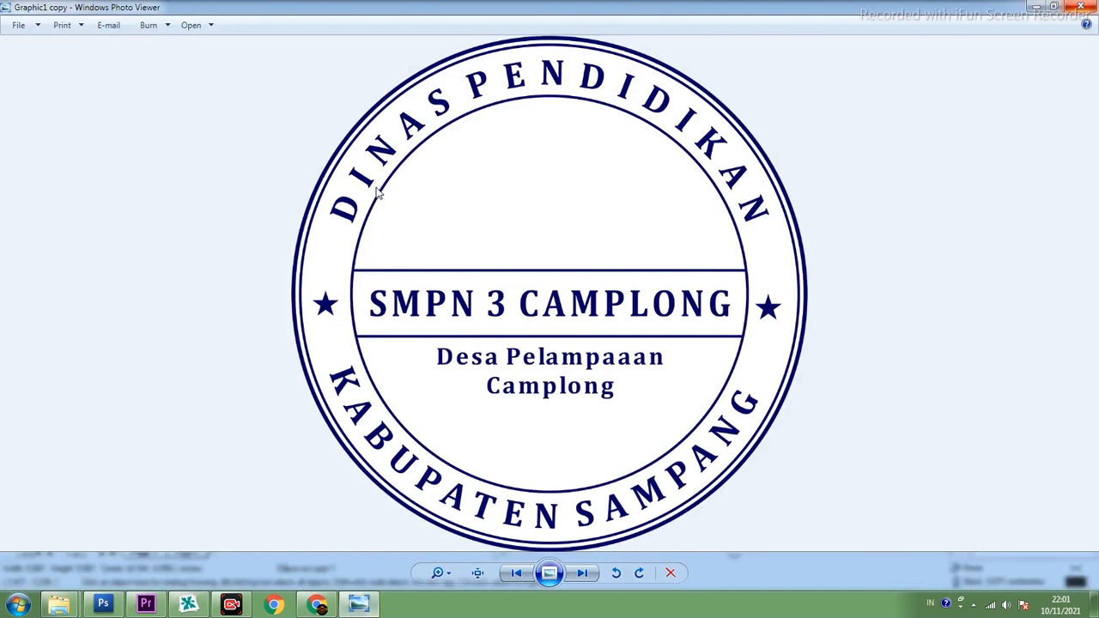
pyautogui.click(188, 605)
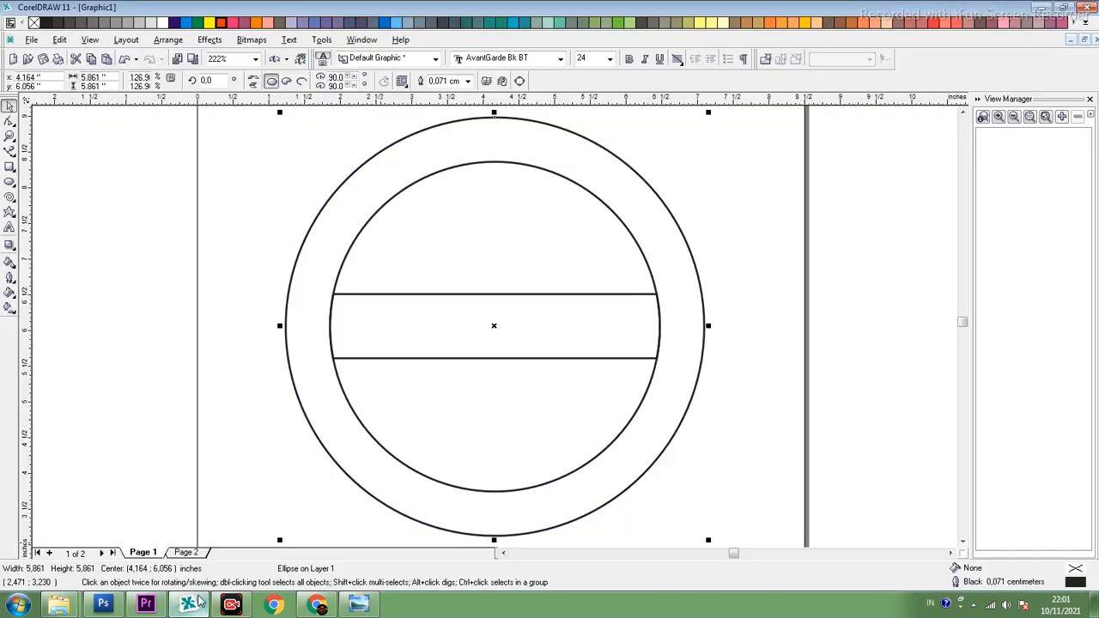
# - Add the artistic text "SMPN 3 CAMPLONG" in the centre band and enlarge it to about 33.3 pt
pyautogui.click(10, 227)
pyautogui.click(444, 332)
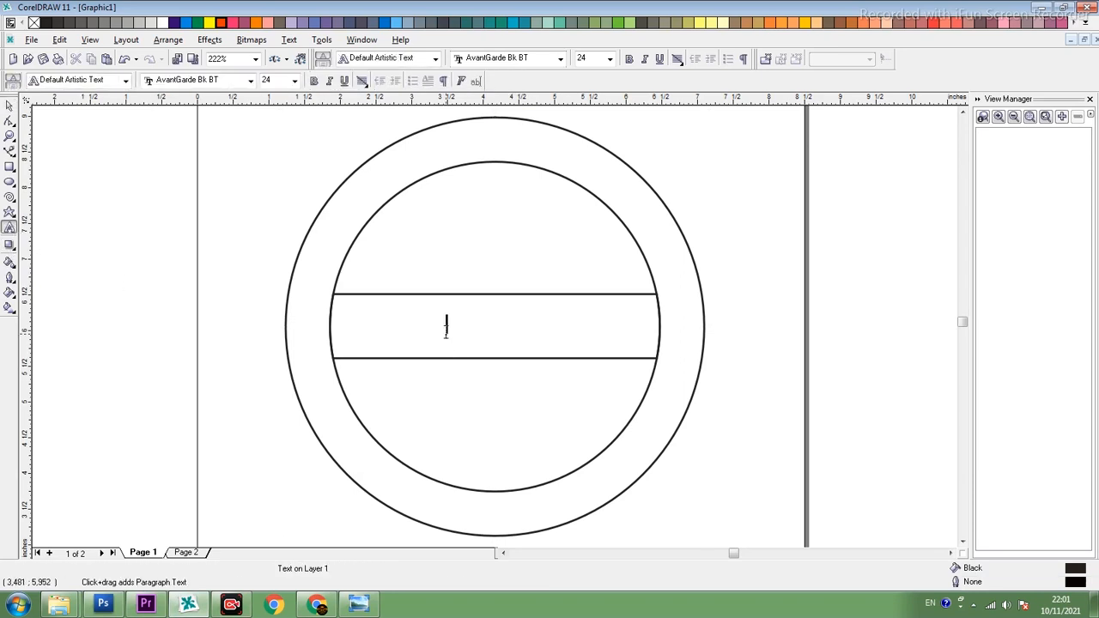
pyautogui.write('S')
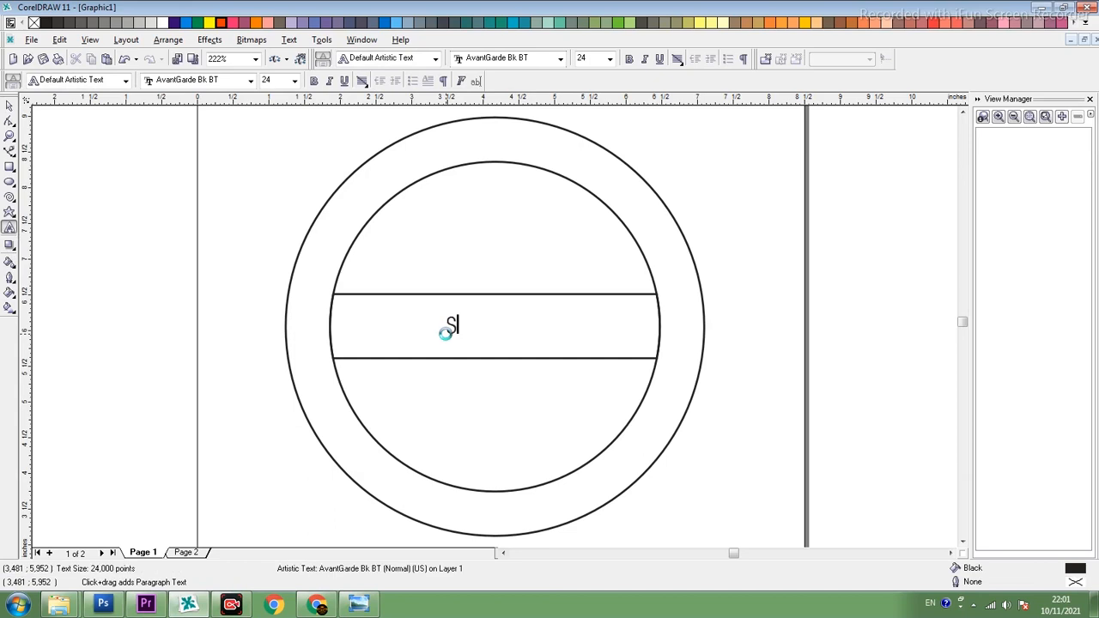
pyautogui.write('MPN 3 CAMPLONG')
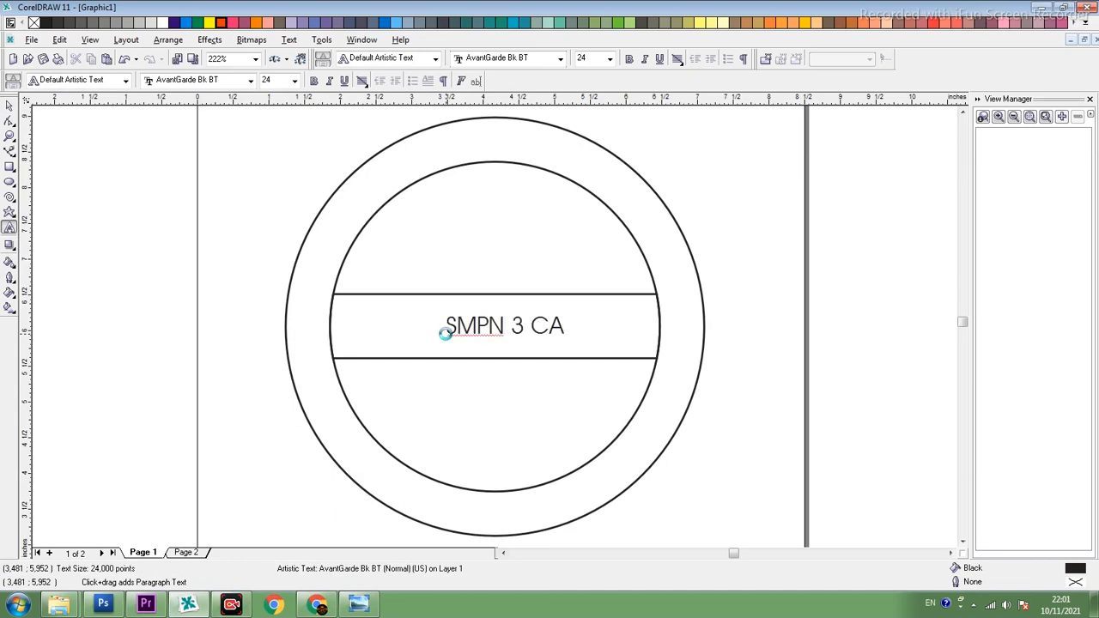
pyautogui.hotkey('ctrl', 'space')
pyautogui.moveTo(662, 339); pyautogui.dragTo(744, 345)
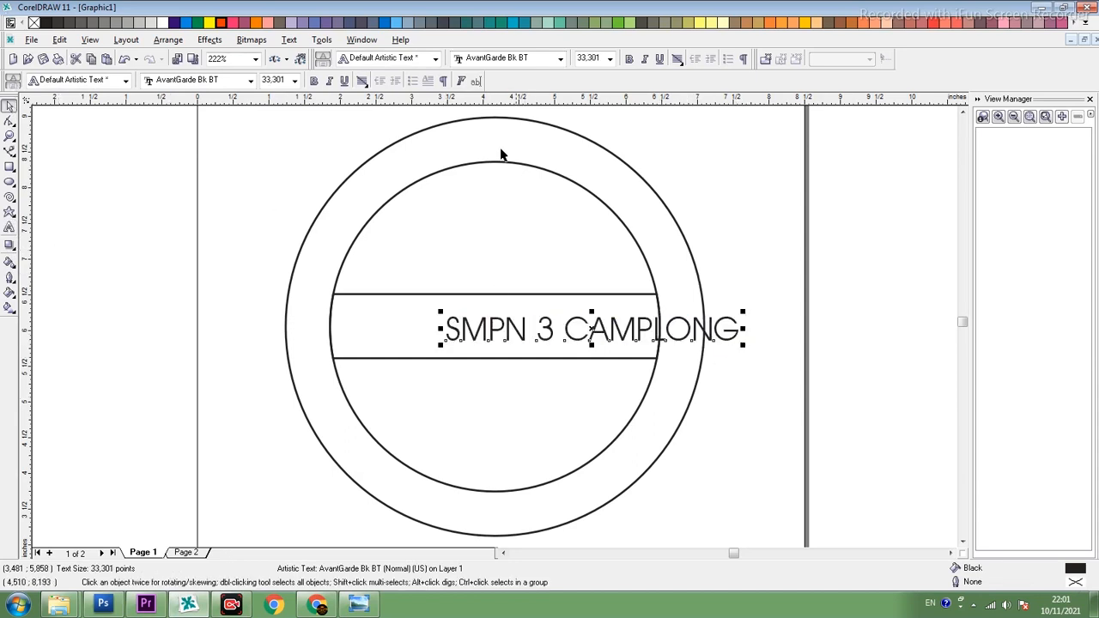
# - Make the "SMPN 3 CAMPLONG" text bold and set its font to Cambria
pyautogui.click(316, 81)
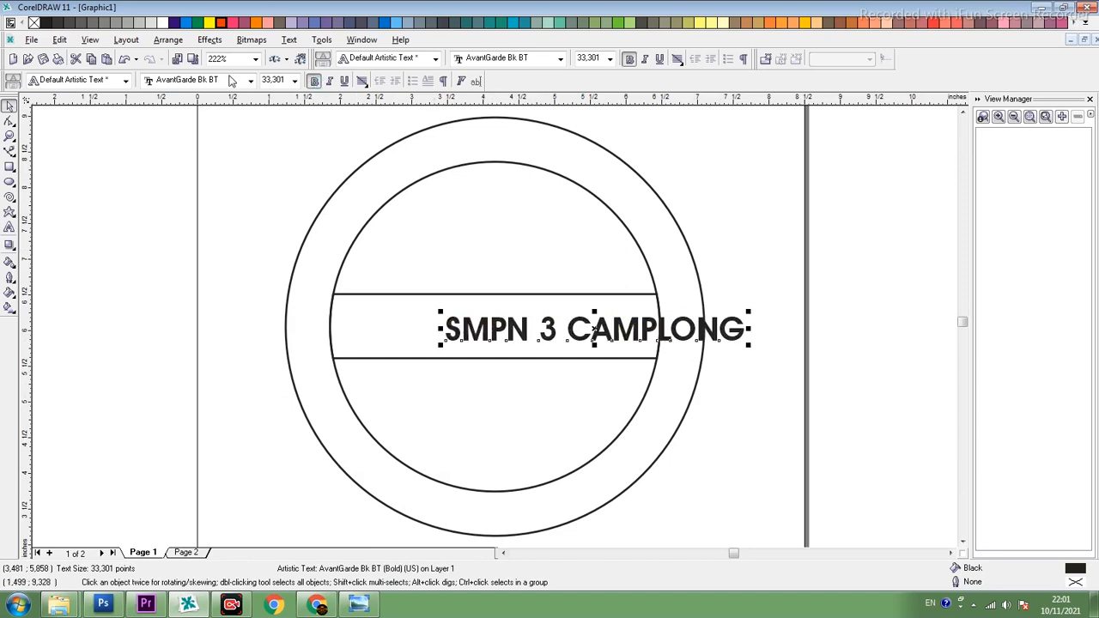
pyautogui.click(230, 80)
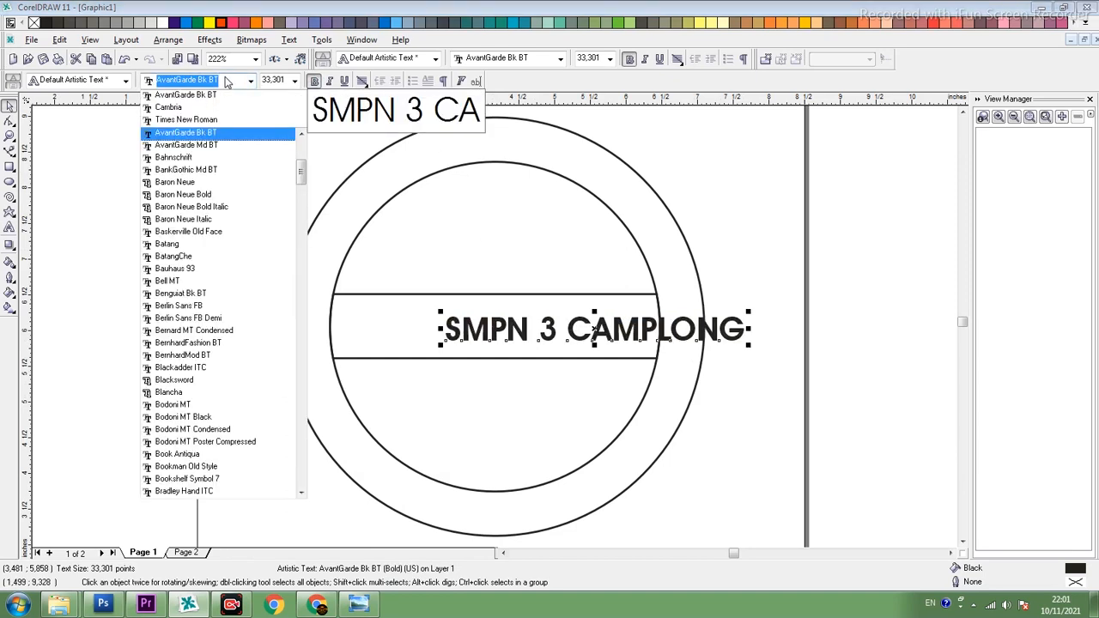
pyautogui.write('Cam')
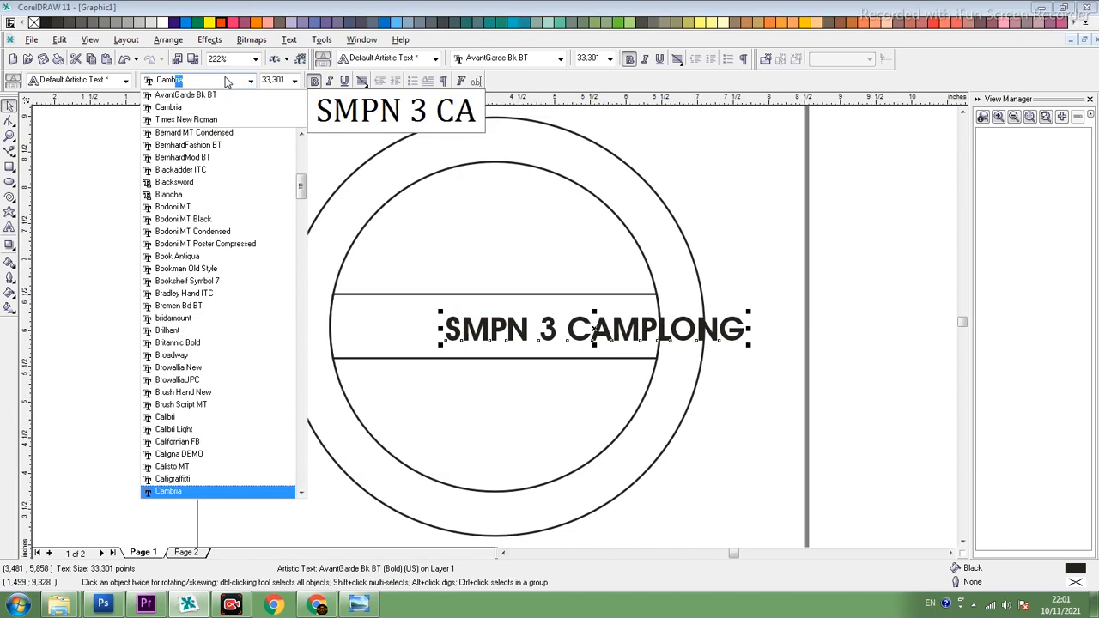
pyautogui.write('b')
pyautogui.press('Return')
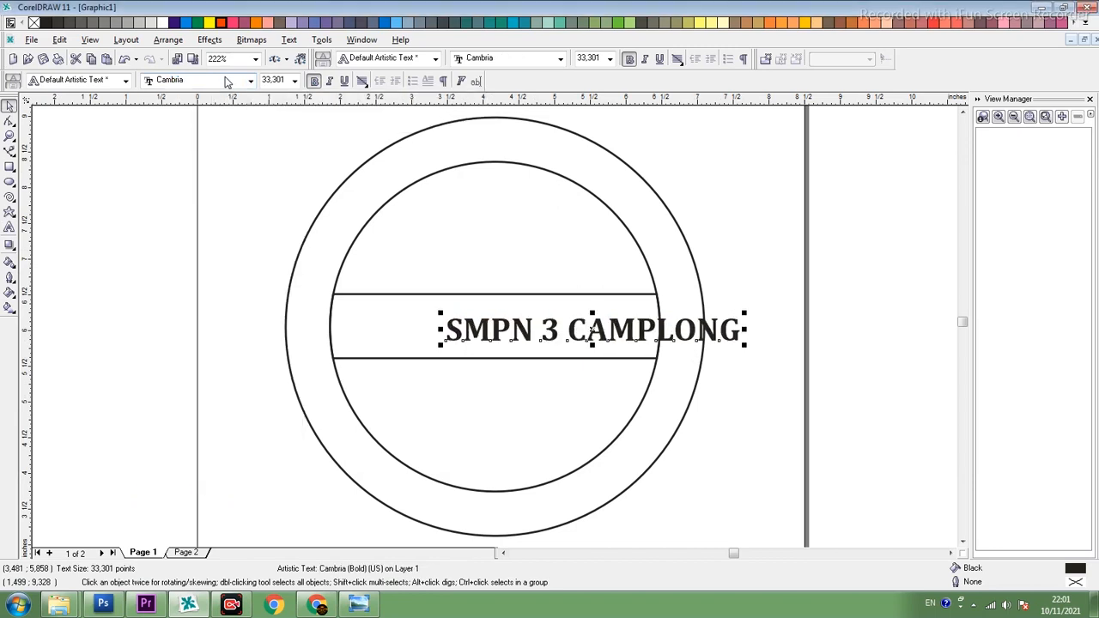
# - Centre the "SMPN 3 CAMPLONG" text horizontally and vertically on the middle band
pyautogui.keyDown('shift'); pyautogui.click(562, 296); pyautogui.keyUp('shift')
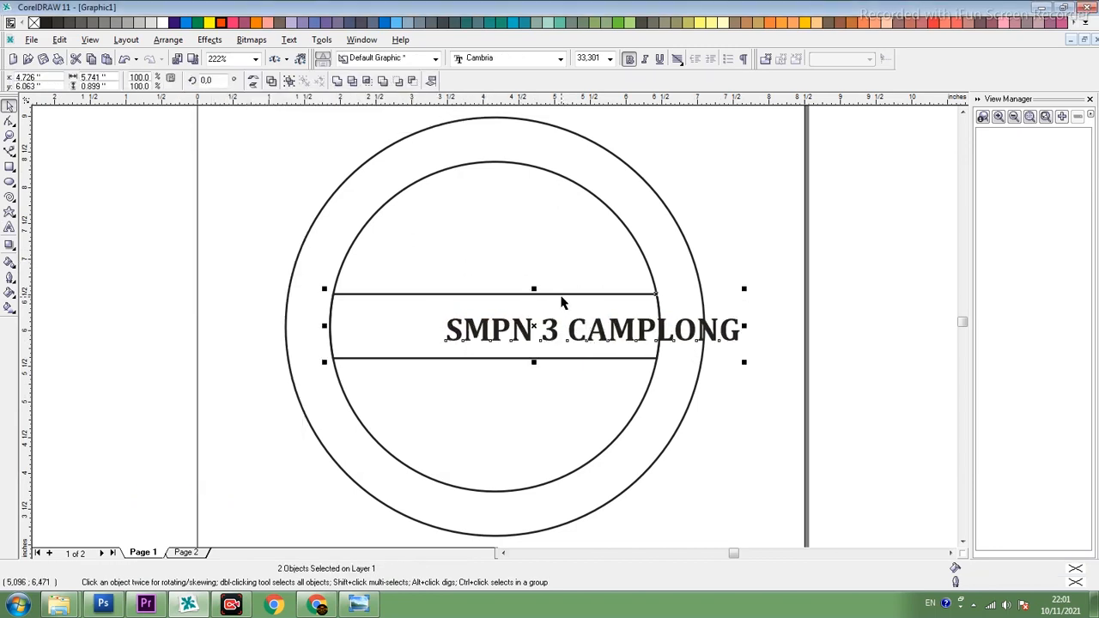
pyautogui.press('c')
pyautogui.press('e')
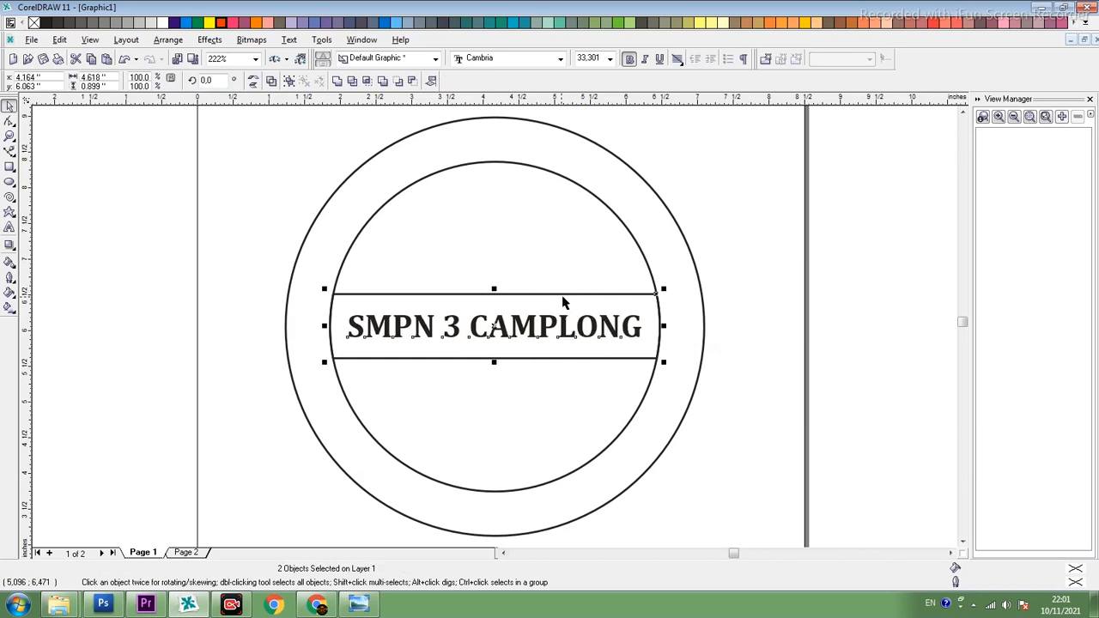
pyautogui.click(755, 297)
pyautogui.click(595, 335)
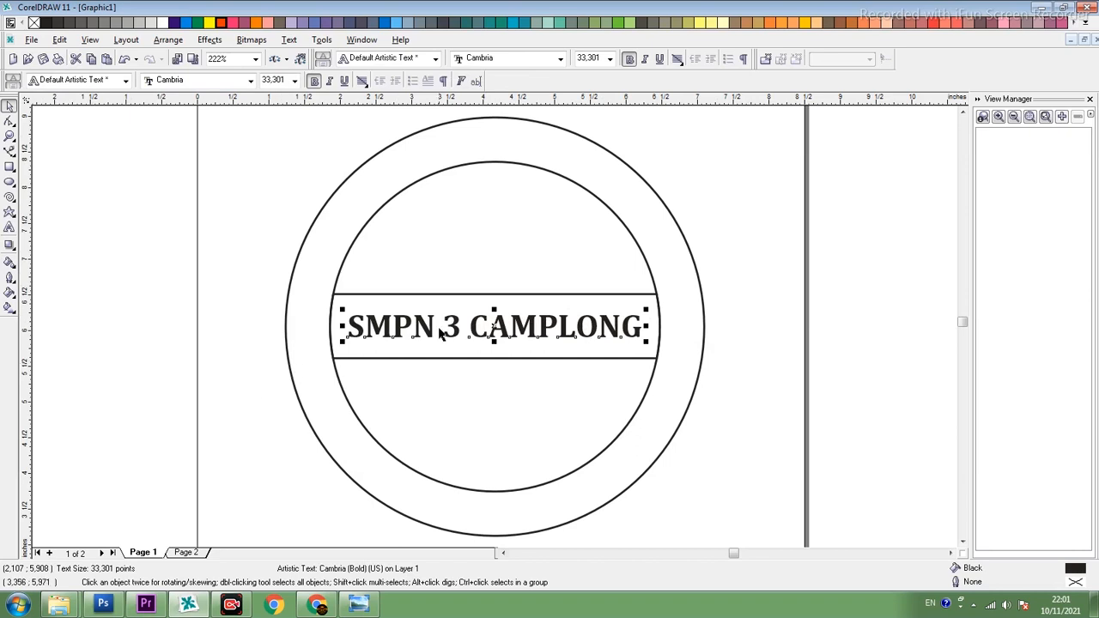
# - Check the reference stamp in Windows Photo Viewer, return to CorelDRAW, and add the artistic text "DINAS PENDIDIKAN", enlarged to about 32.9 pt
pyautogui.click(359, 606)
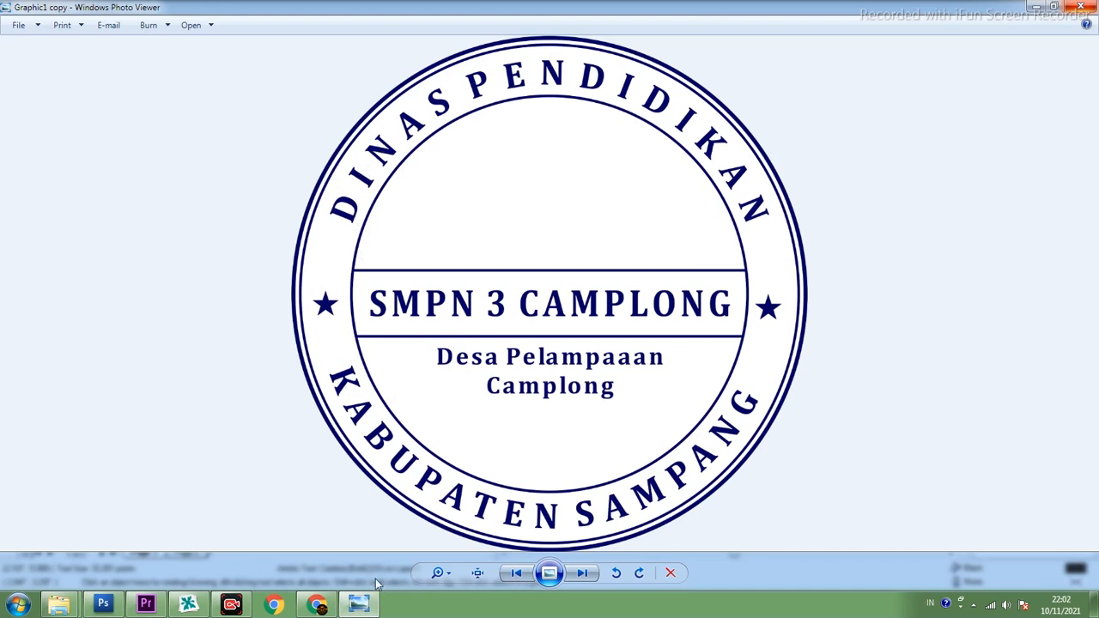
pyautogui.click(358, 606)
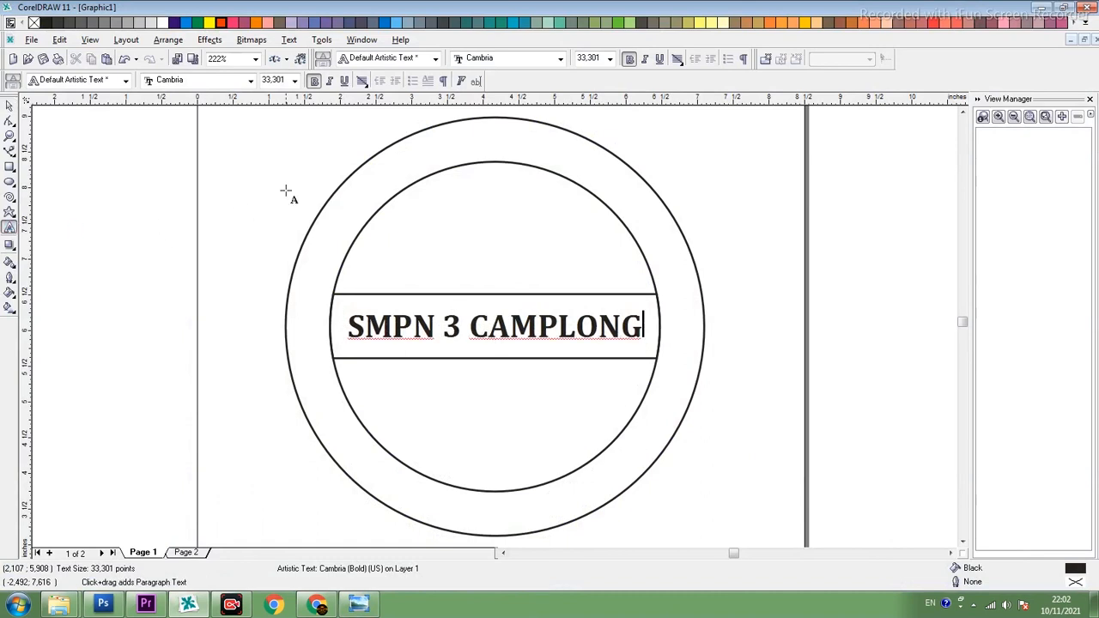
pyautogui.click(286, 190)
pyautogui.write('DI')
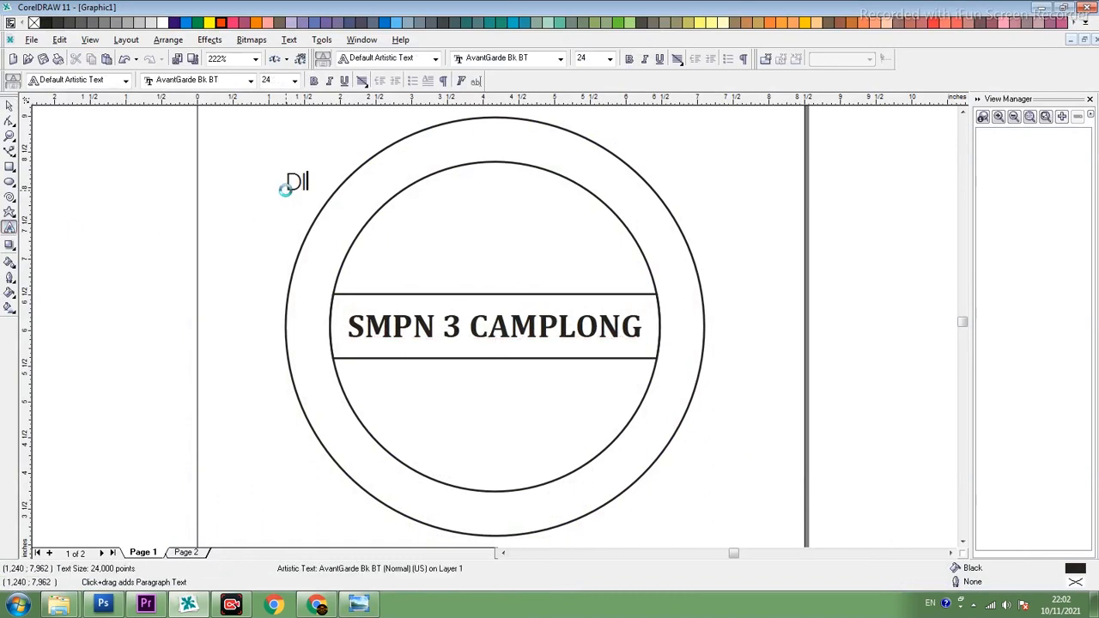
pyautogui.write('ONAS PE')
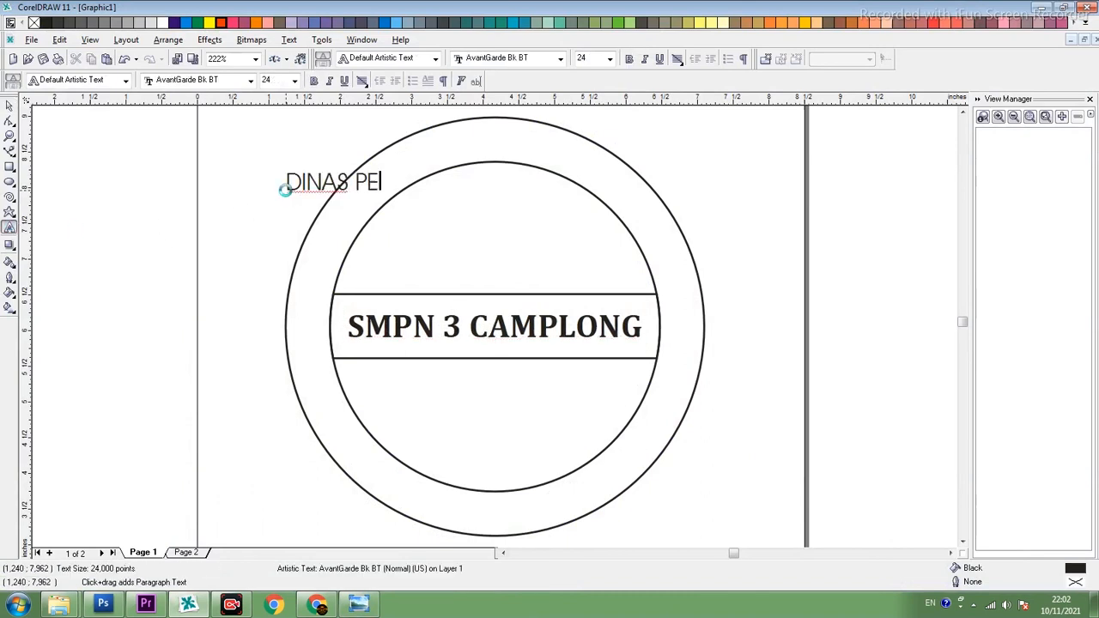
pyautogui.write('NDIDIKAN')
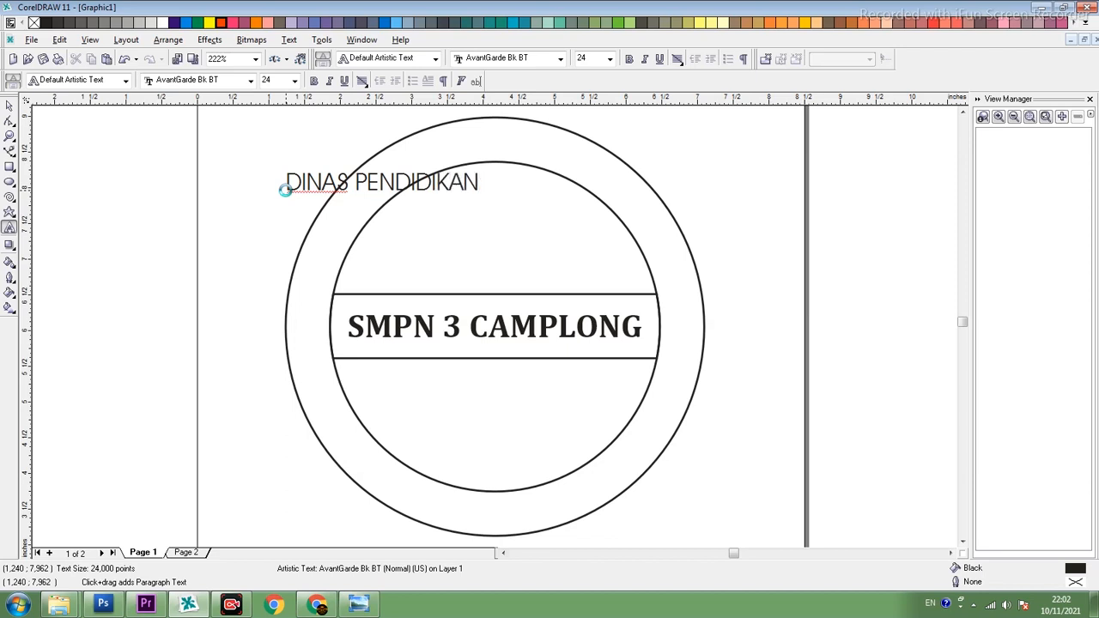
pyautogui.click(7, 105)
pyautogui.moveTo(483, 195); pyautogui.dragTo(555, 203)
# - Format the "DINAS PENDIDIKAN" text as bold Cambria at 33.301 pt, matching the size of the band text
pyautogui.click(475, 331)
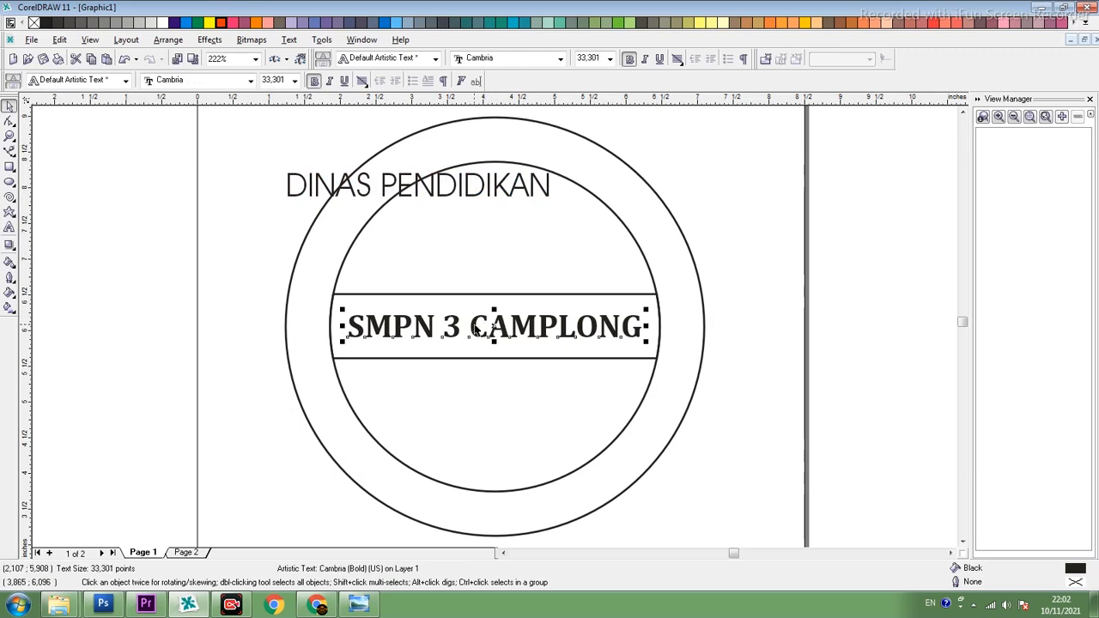
pyautogui.doubleClick(285, 82)
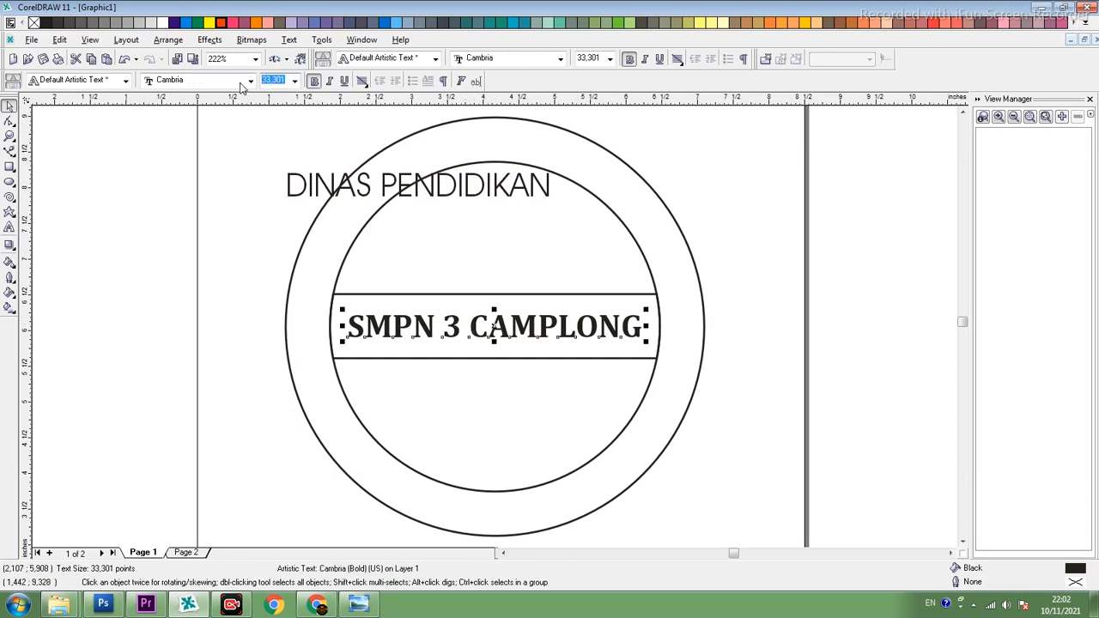
pyautogui.click(457, 185)
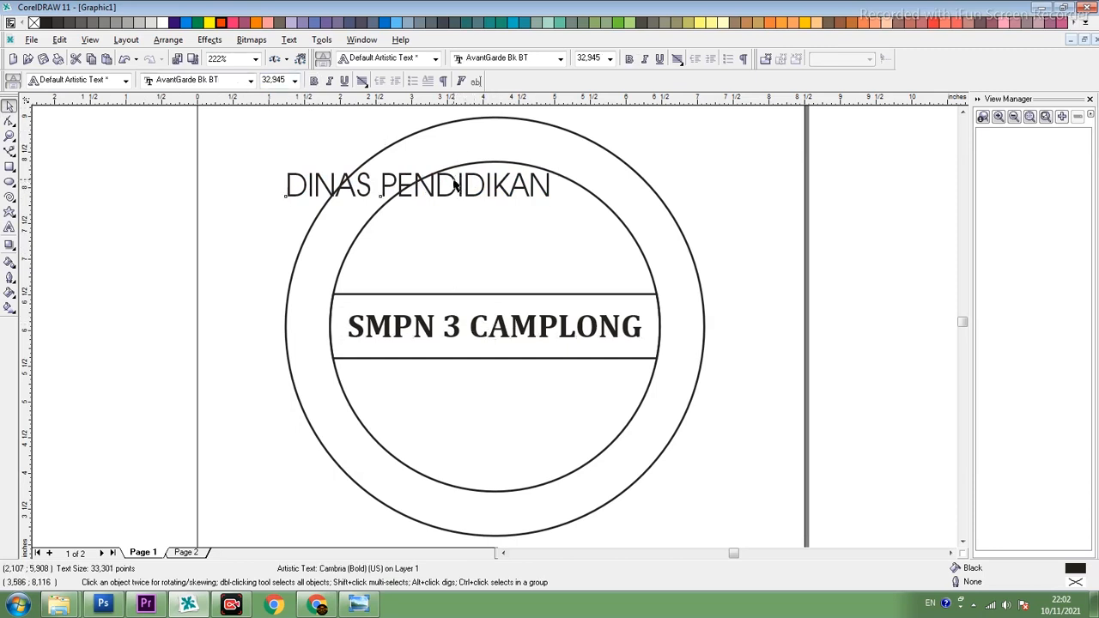
pyautogui.click(237, 80)
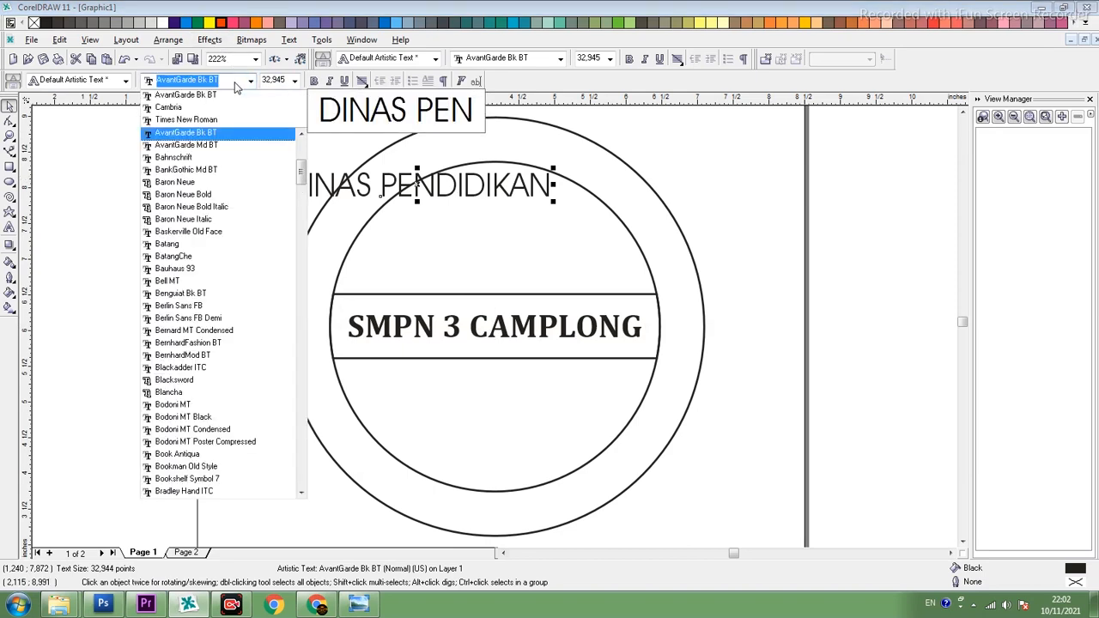
pyautogui.click(249, 81)
pyautogui.click(293, 81)
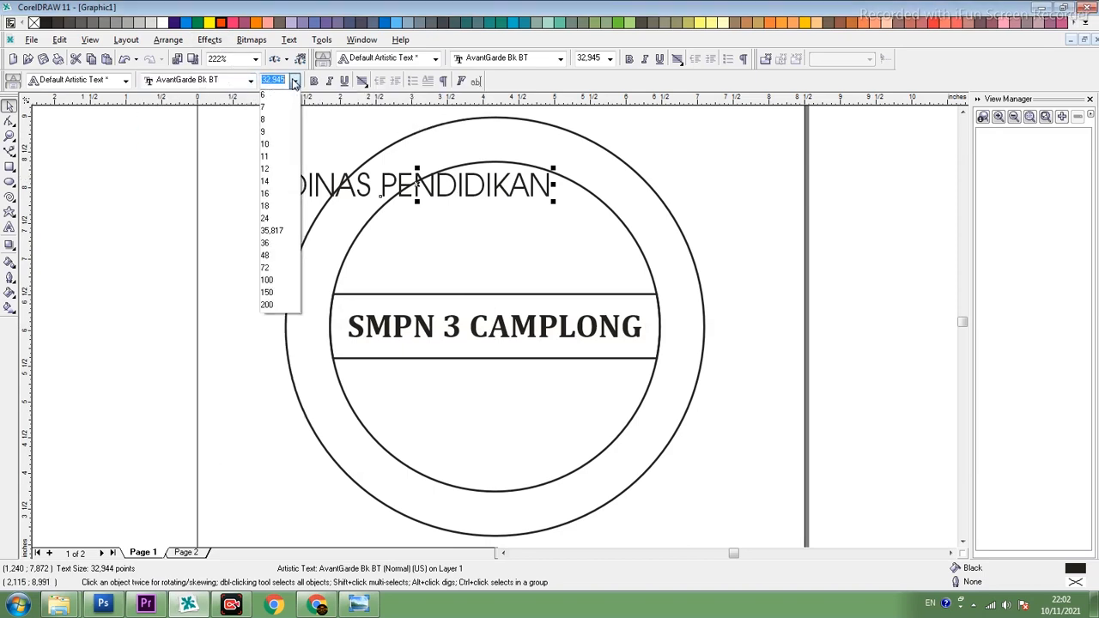
pyautogui.click(293, 81)
pyautogui.write('33,301')
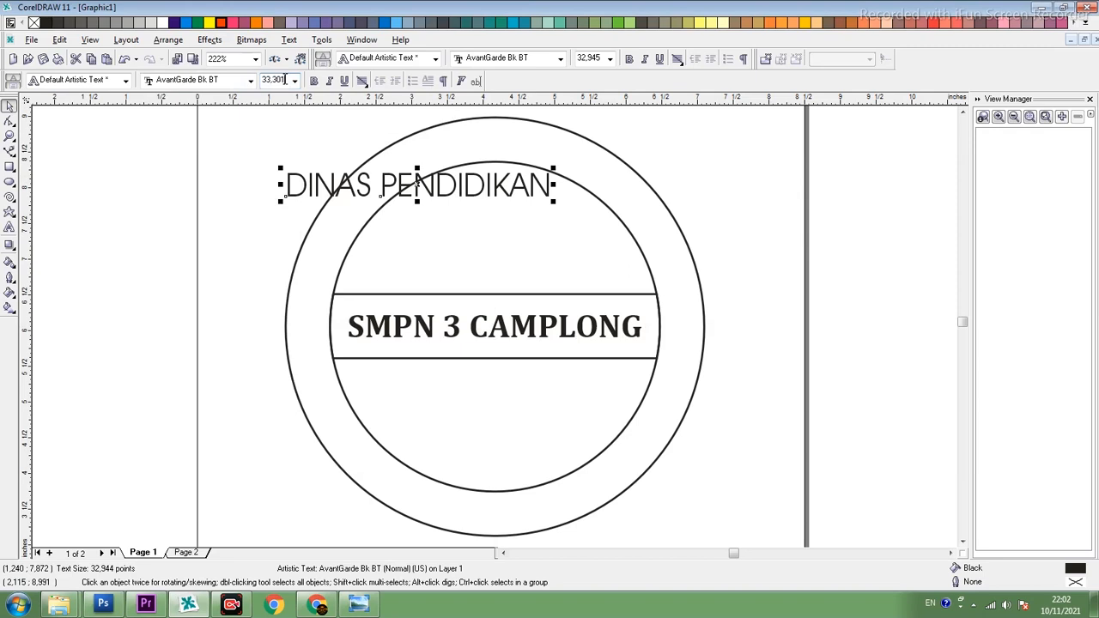
pyautogui.press('Return')
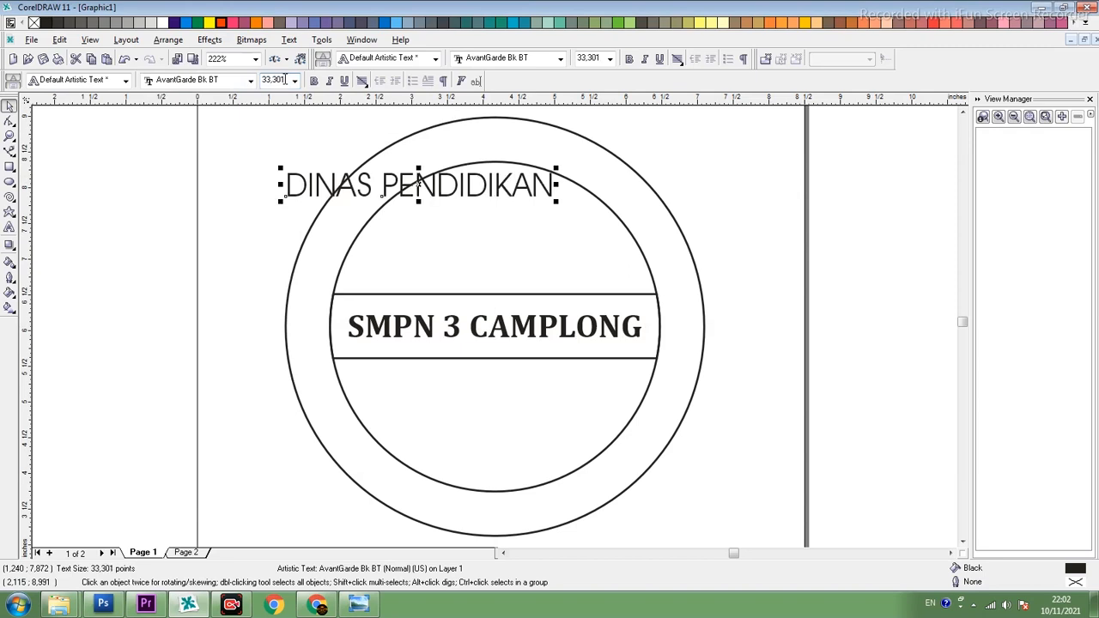
pyautogui.click(314, 81)
pyautogui.click(250, 80)
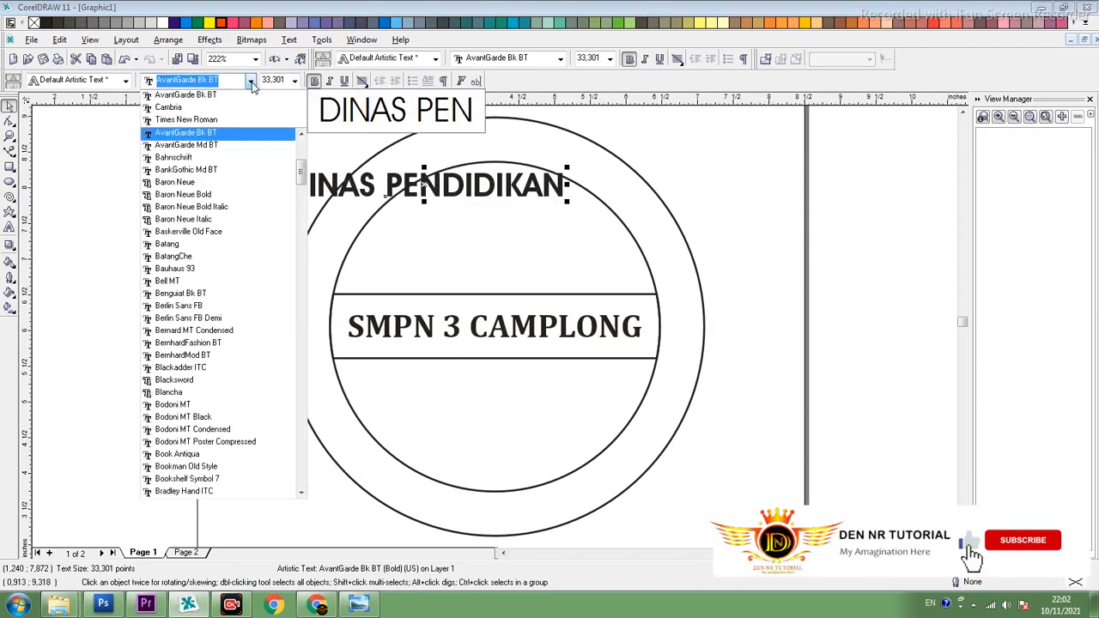
pyautogui.click(181, 110)
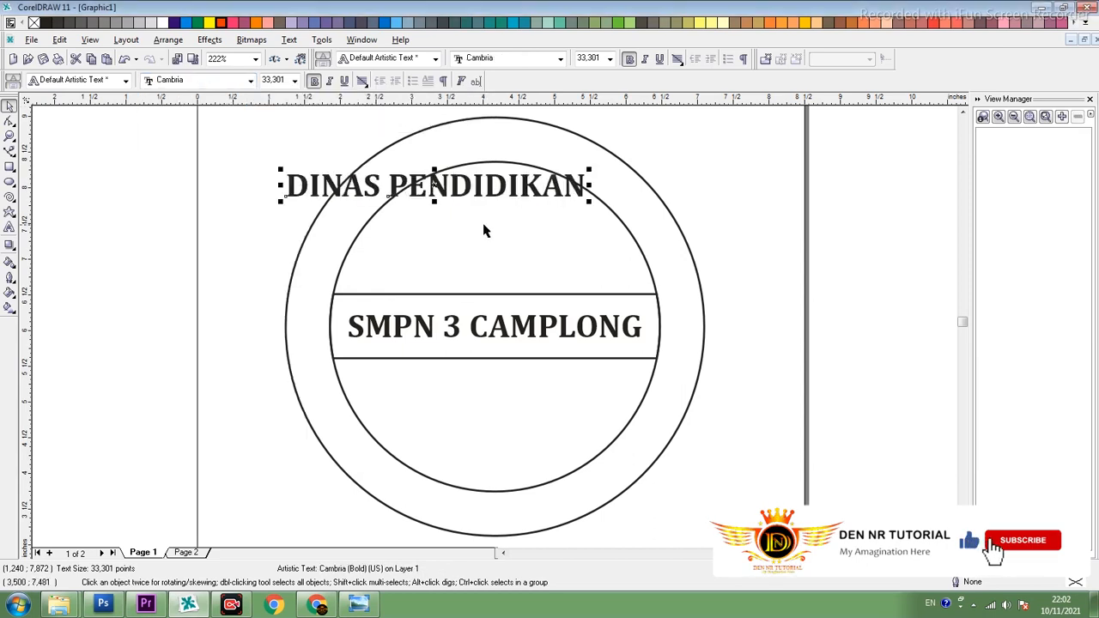
# - Move the "DINAS PENDIDIKAN" text aside and fit it to the inner circle as its path
pyautogui.moveTo(437, 189); pyautogui.dragTo(213, 329)
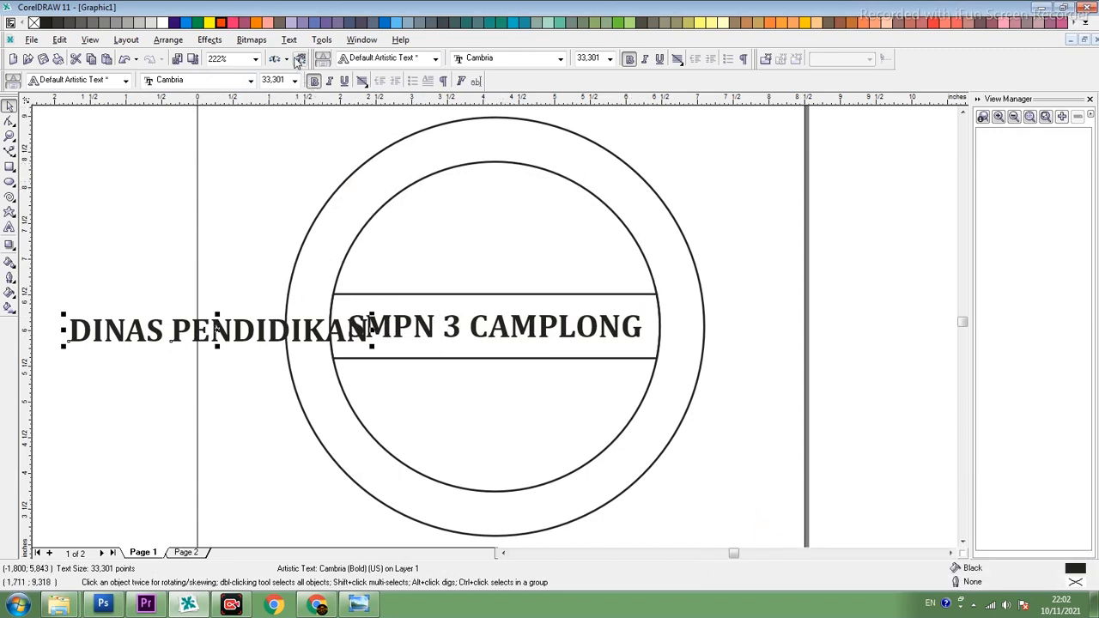
pyautogui.click(289, 40)
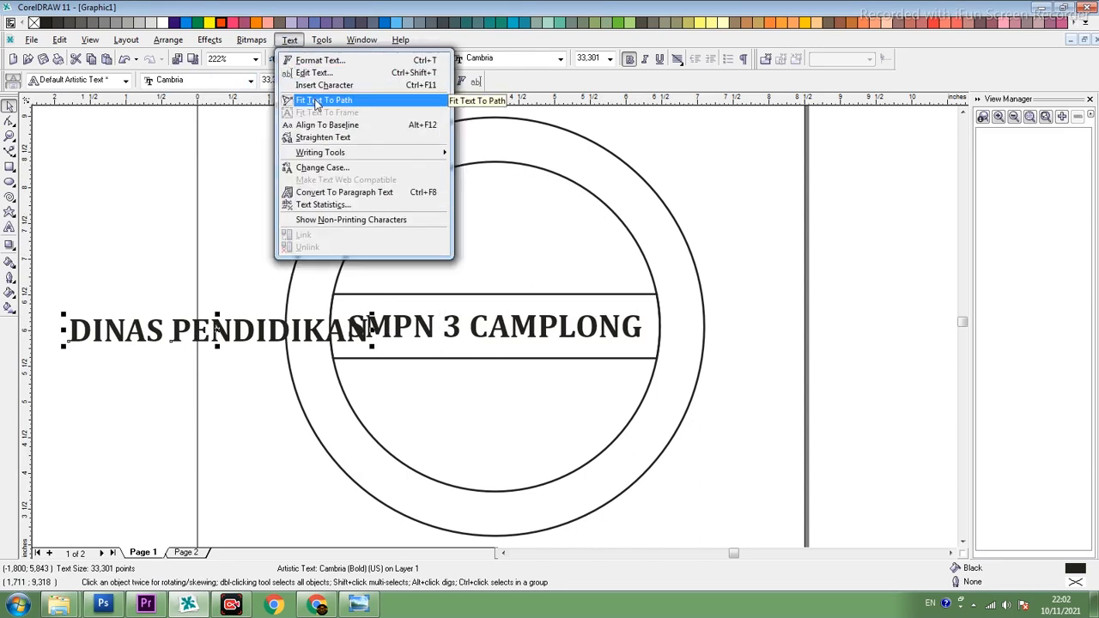
pyautogui.click(316, 101)
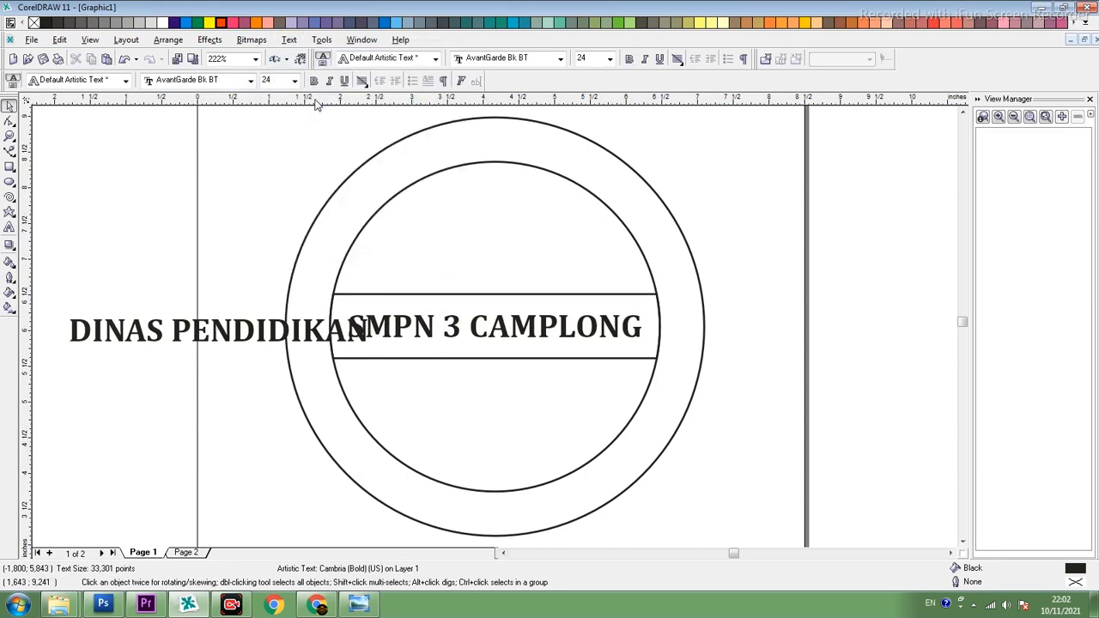
pyautogui.click(440, 167)
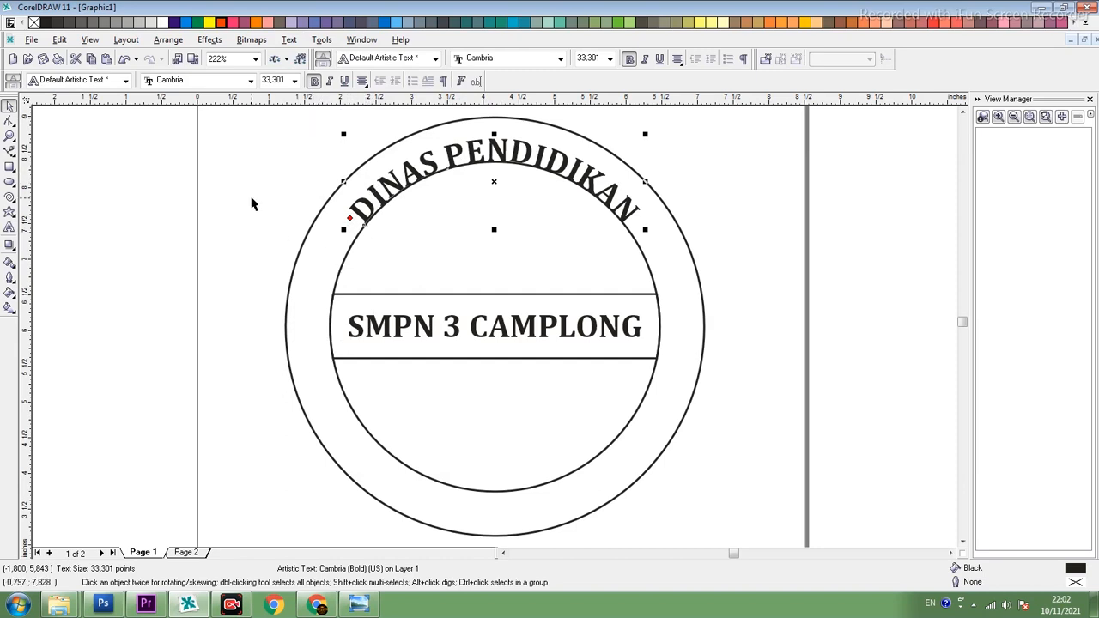
# - Set the curved text's distance from the inner circle path to 0.1 inch
pyautogui.click(362, 230)
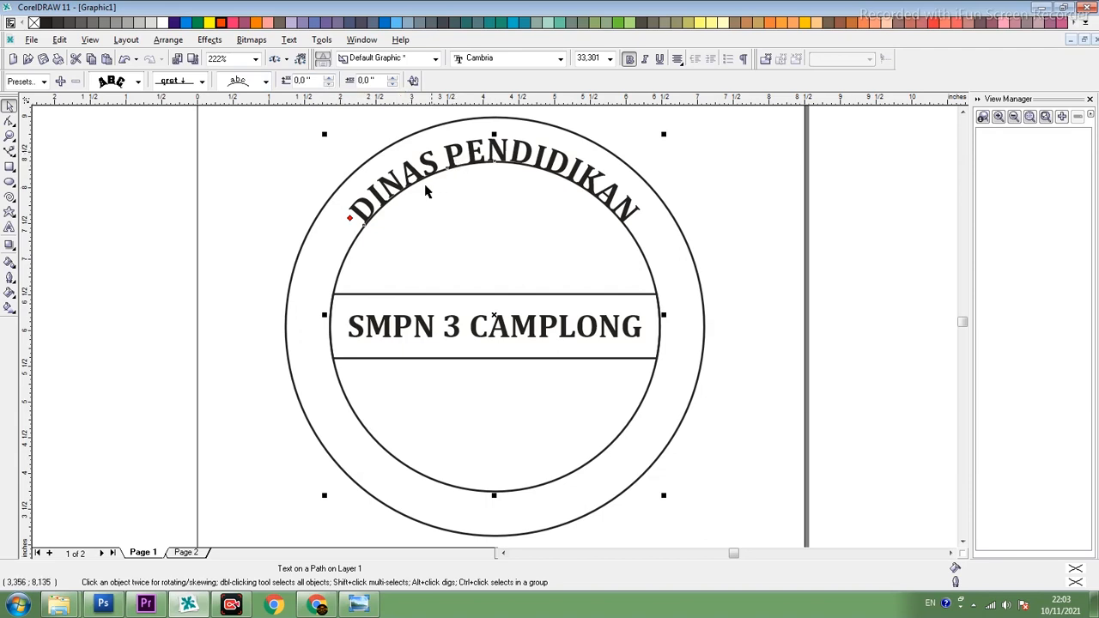
pyautogui.click(329, 77)
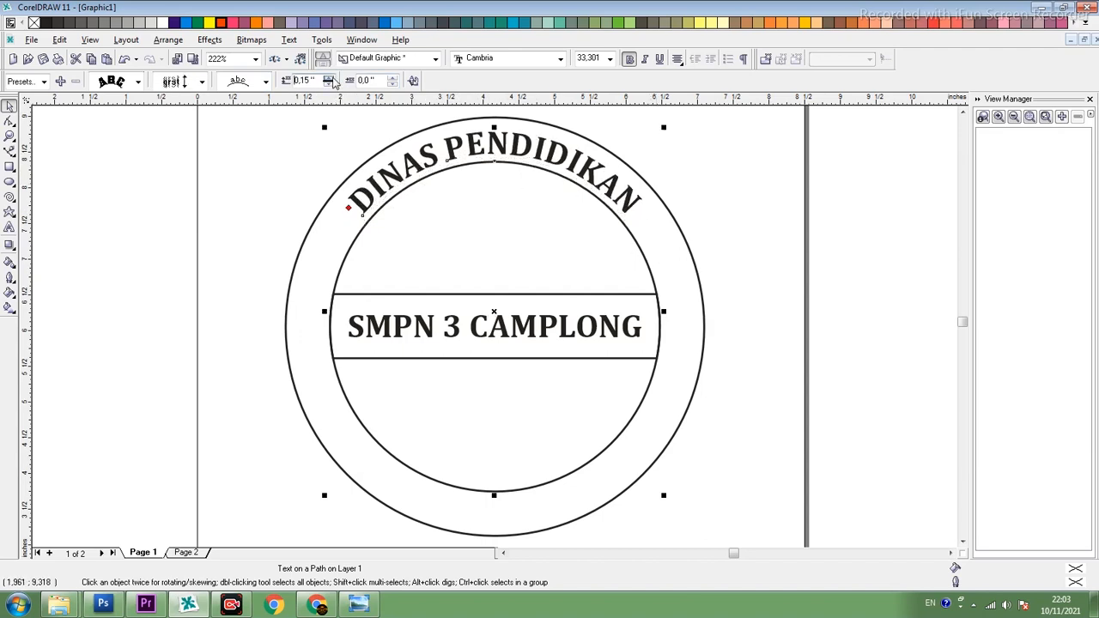
pyautogui.click(329, 83)
# - Compare with the reference in Windows Photo Viewer, and in CorelDRAW widen the letter spacing of "DINAS PENDIDIKAN" to span the ring's upper half down to the band
pyautogui.click(361, 604)
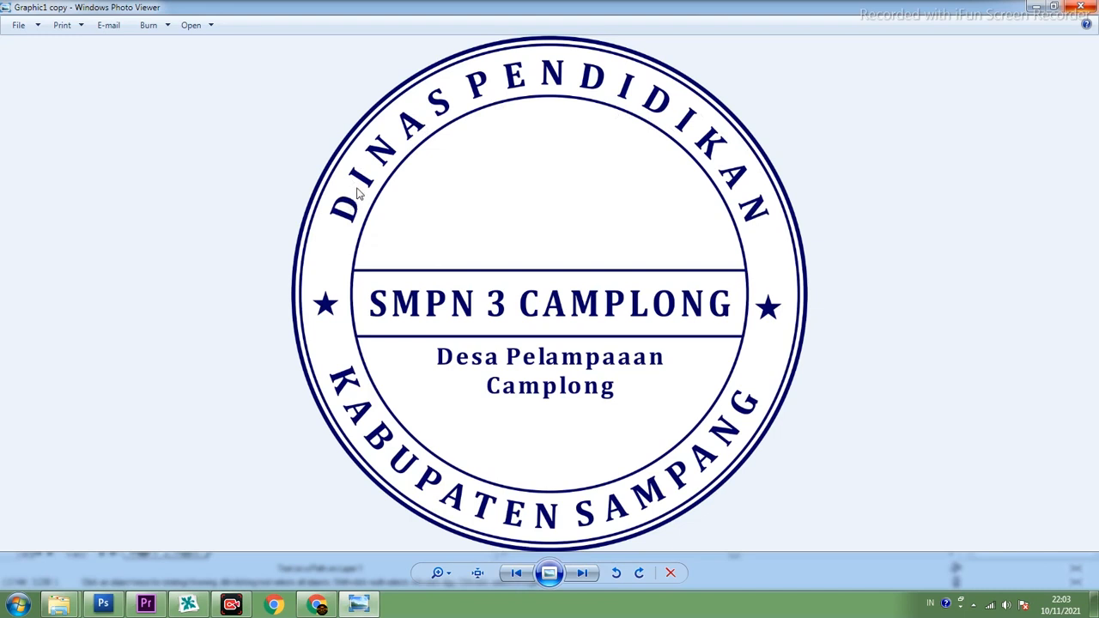
pyautogui.click(188, 604)
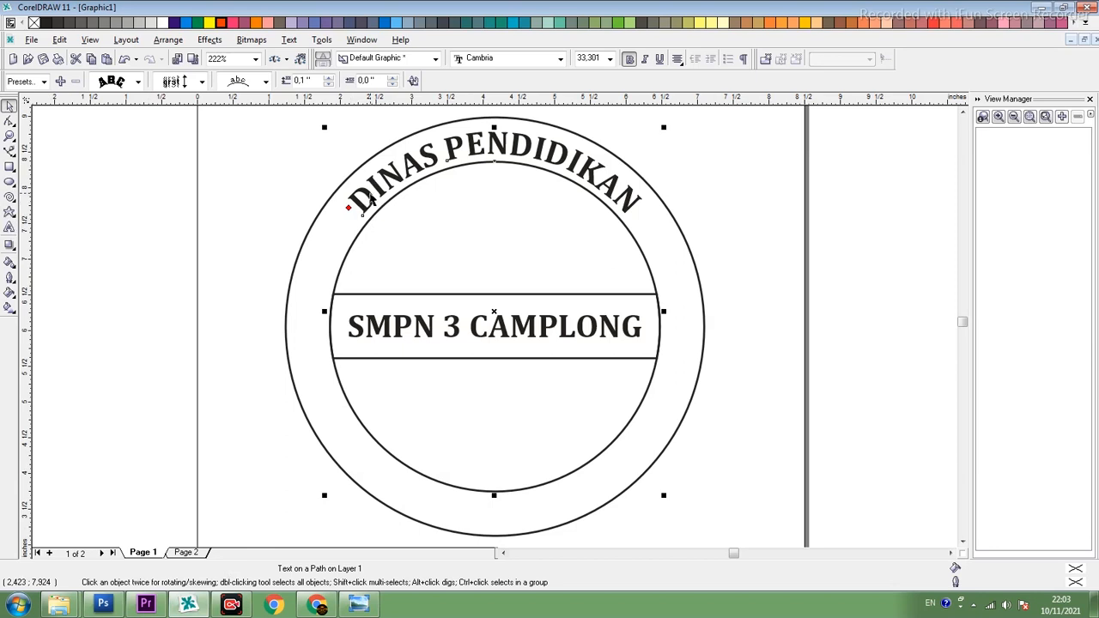
pyautogui.doubleClick(369, 198)
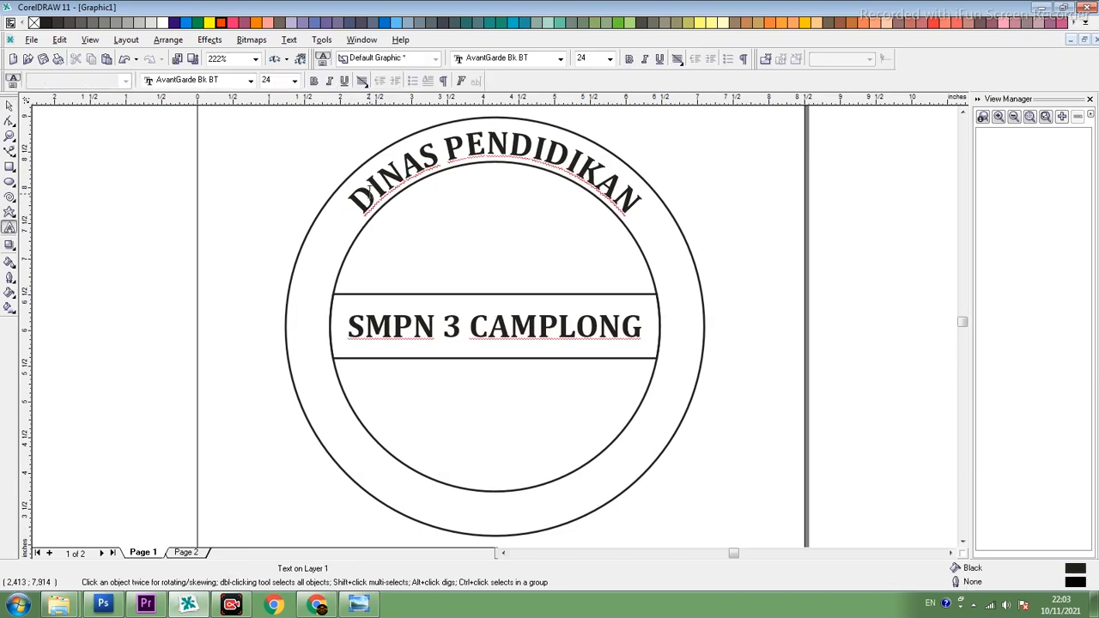
pyautogui.keyDown('shift'); pyautogui.click(638, 206); pyautogui.keyUp('shift')
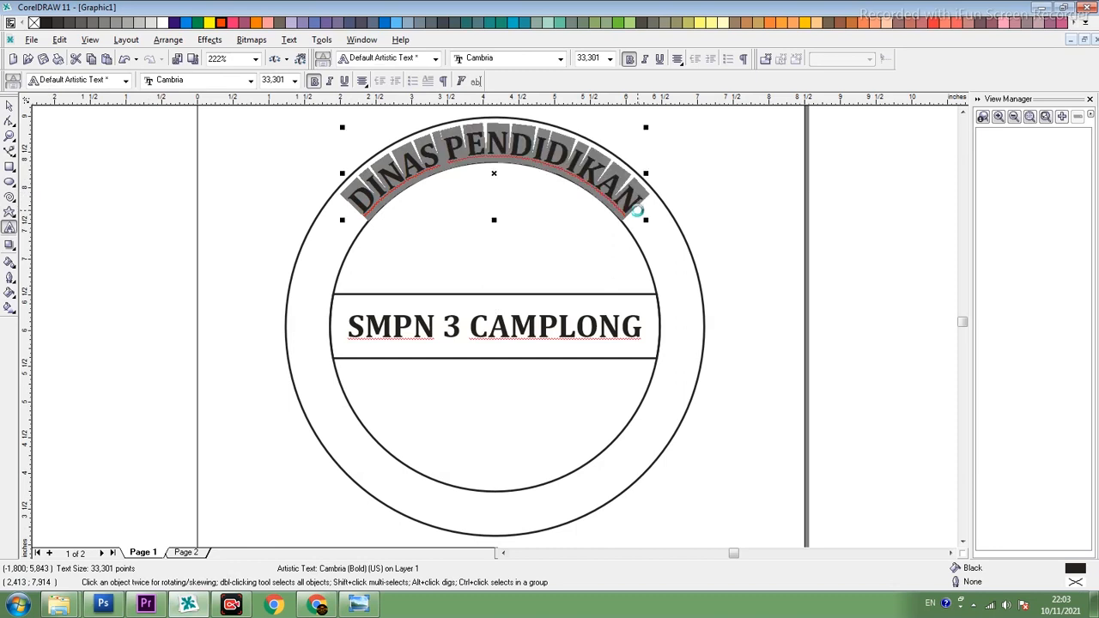
pyautogui.click(10, 125)
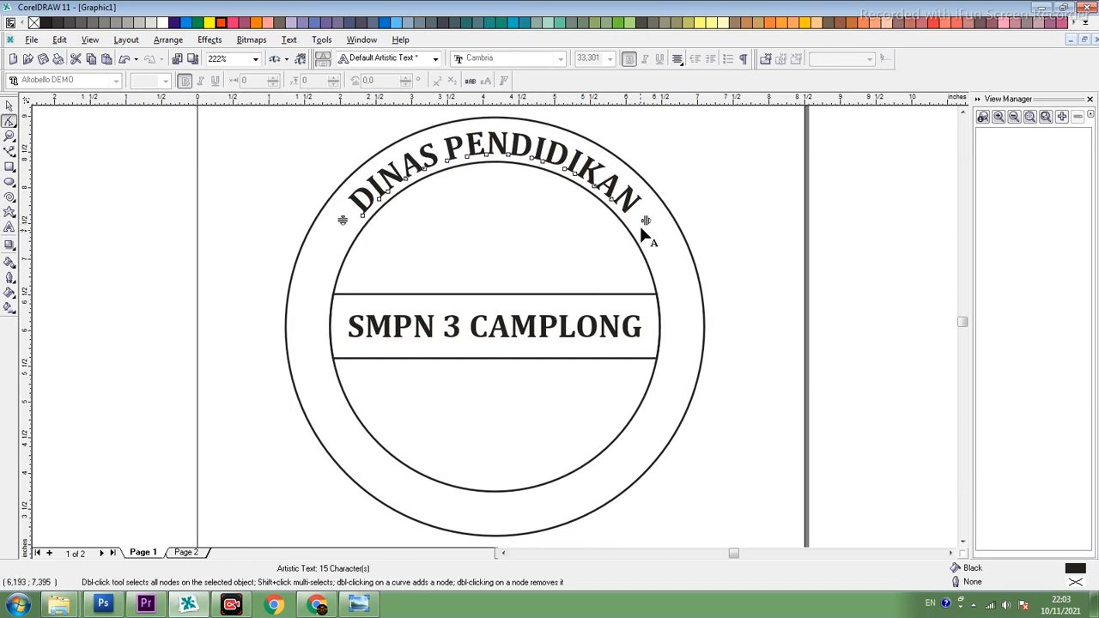
pyautogui.moveTo(646, 220); pyautogui.dragTo(769, 273)
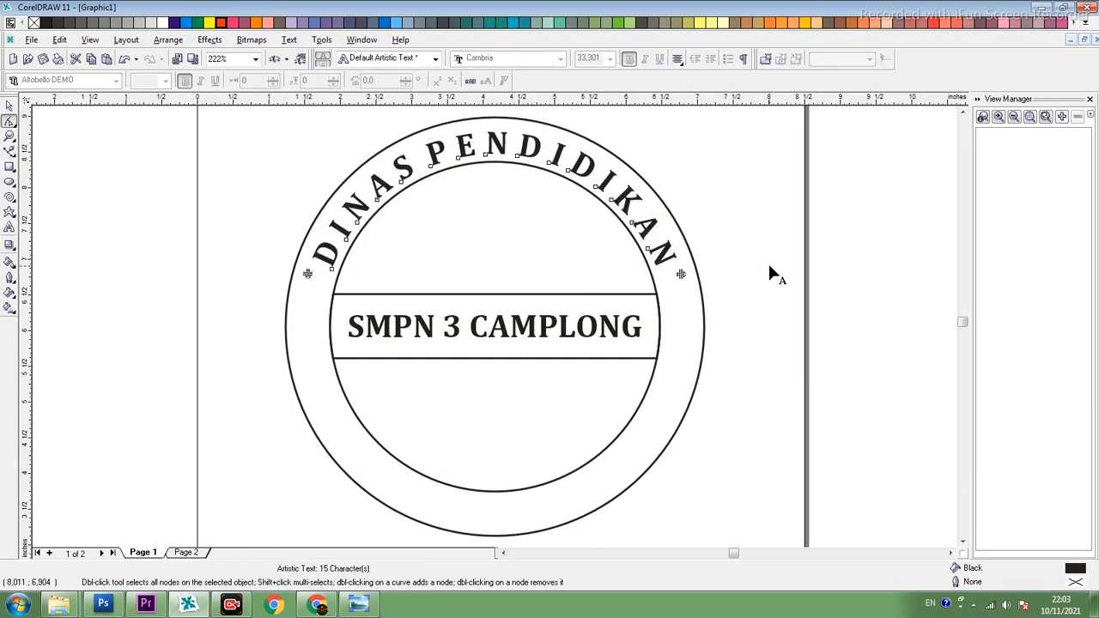
pyautogui.moveTo(680, 273); pyautogui.dragTo(719, 290)
pyautogui.click(9, 104)
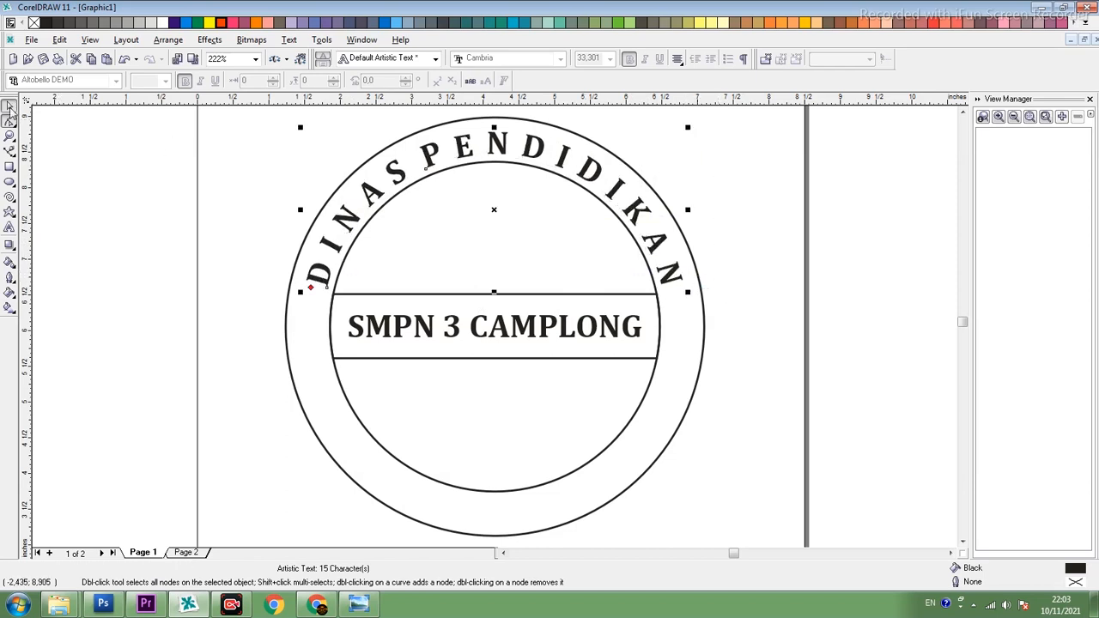
# - Fill all the letters of the curved "DINAS PENDIDIKAN" text with blue
pyautogui.doubleClick(427, 153)
pyautogui.hotkey('ctrl', 'a')
pyautogui.click(181, 22)
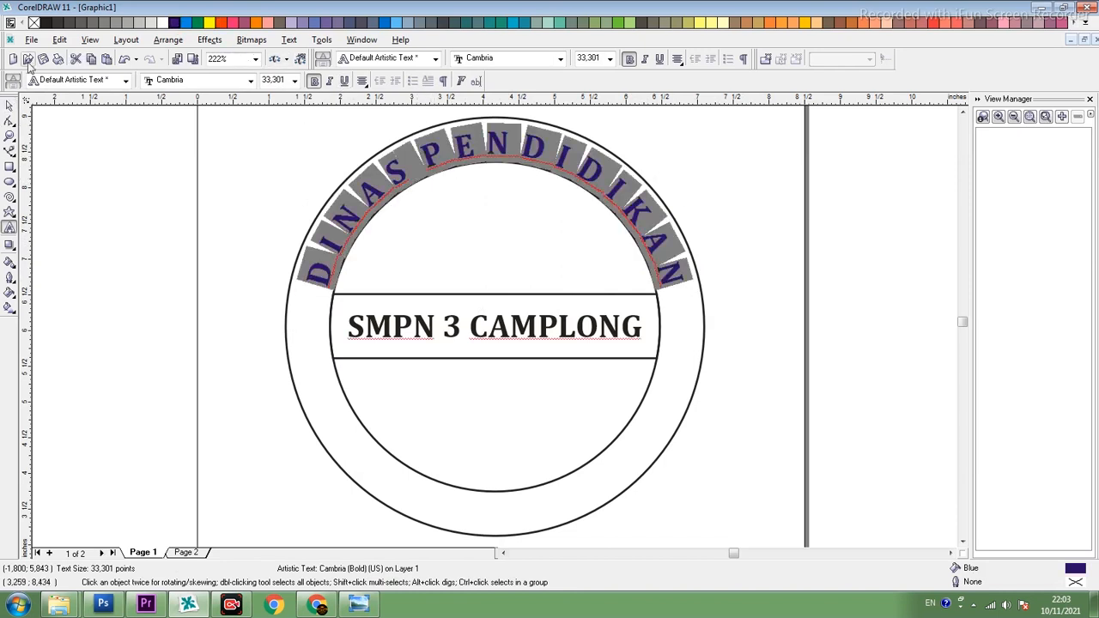
# - Fill the "SMPN 3 CAMPLONG" text in the centre band with blue
pyautogui.click(10, 104)
pyautogui.click(534, 336)
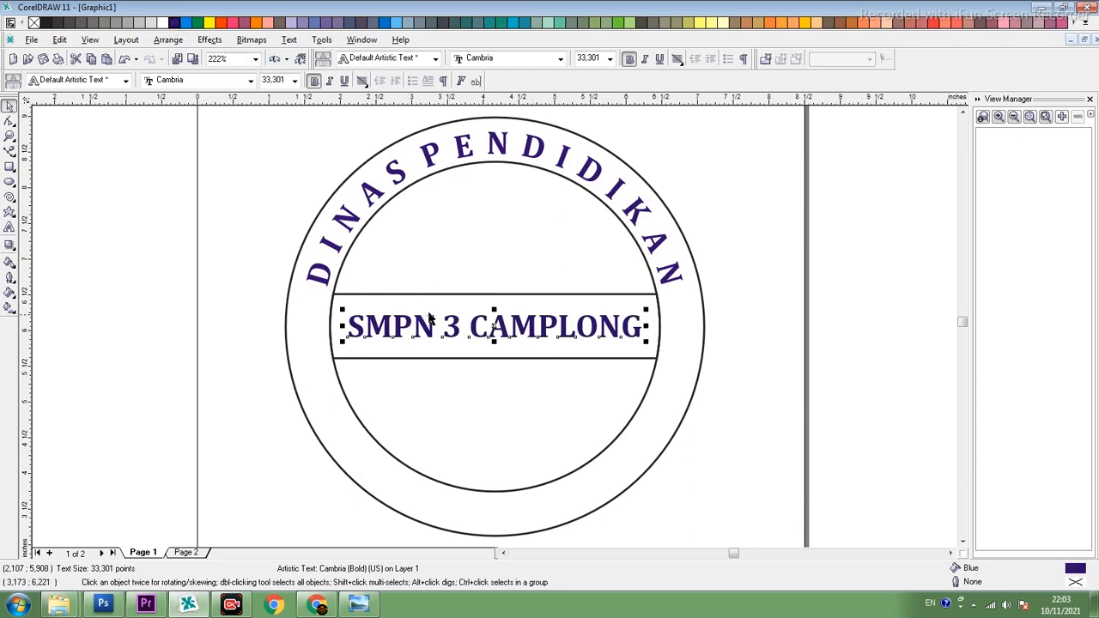
pyautogui.click(387, 206)
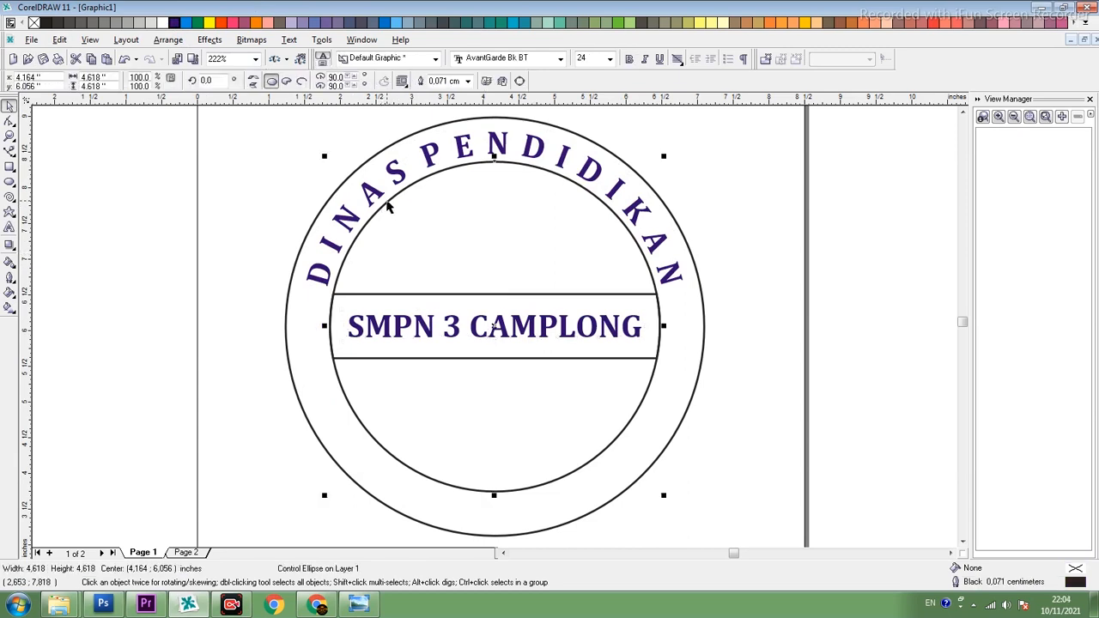
pyautogui.click(372, 198)
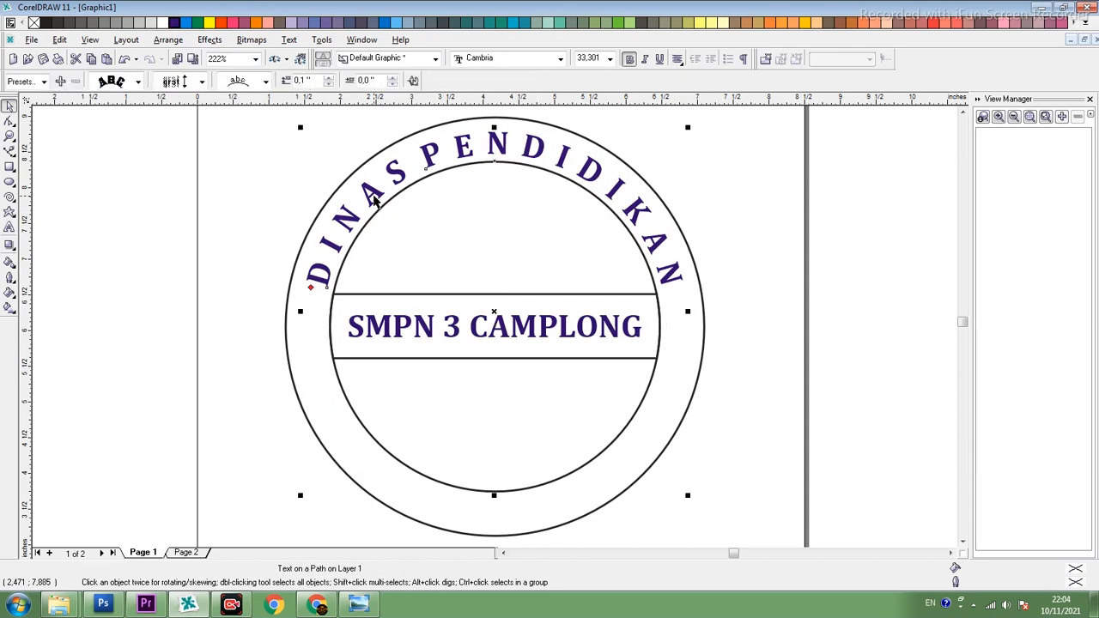
pyautogui.click(184, 182)
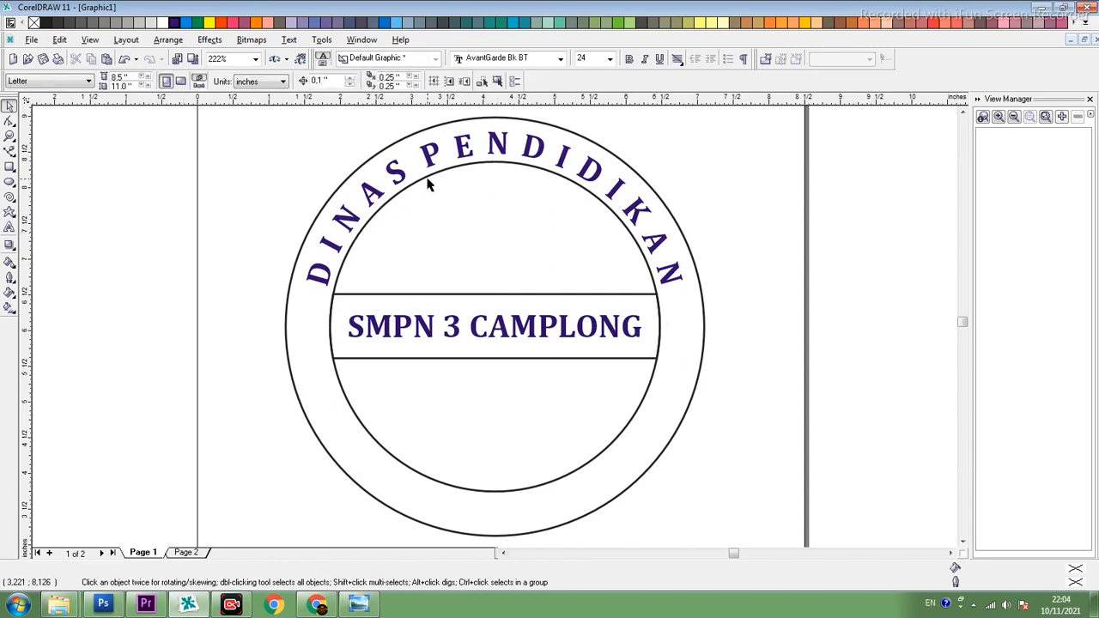
# - Check the reference in Windows Photo Viewer, and in CorelDRAW add the artistic text "KABUPATEN SAMPANG" beside the stamp
pyautogui.click(359, 604)
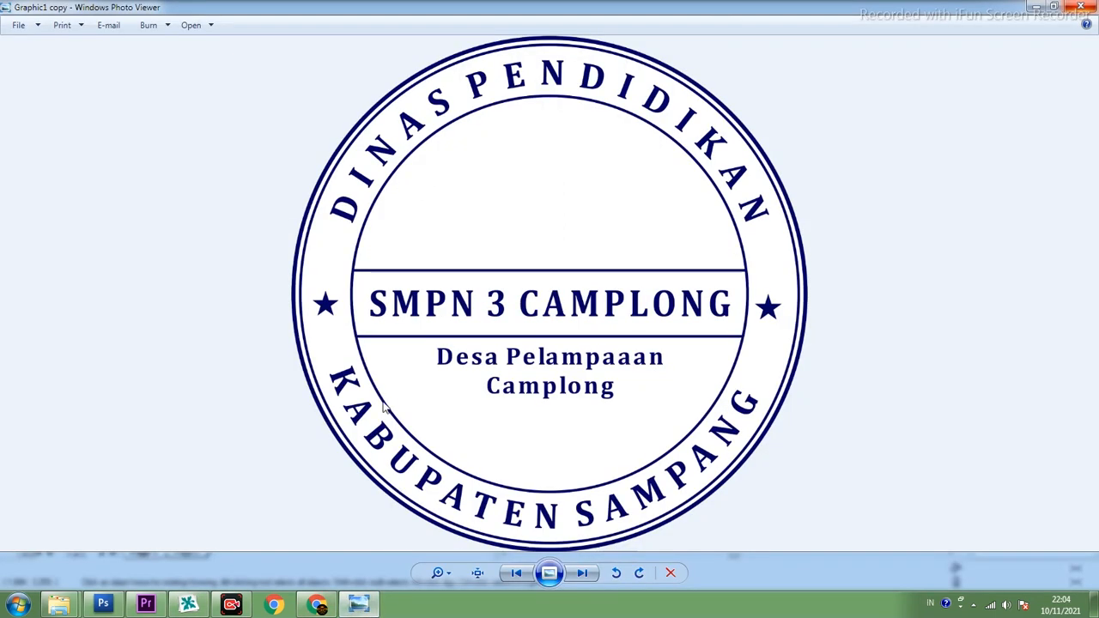
pyautogui.click(189, 604)
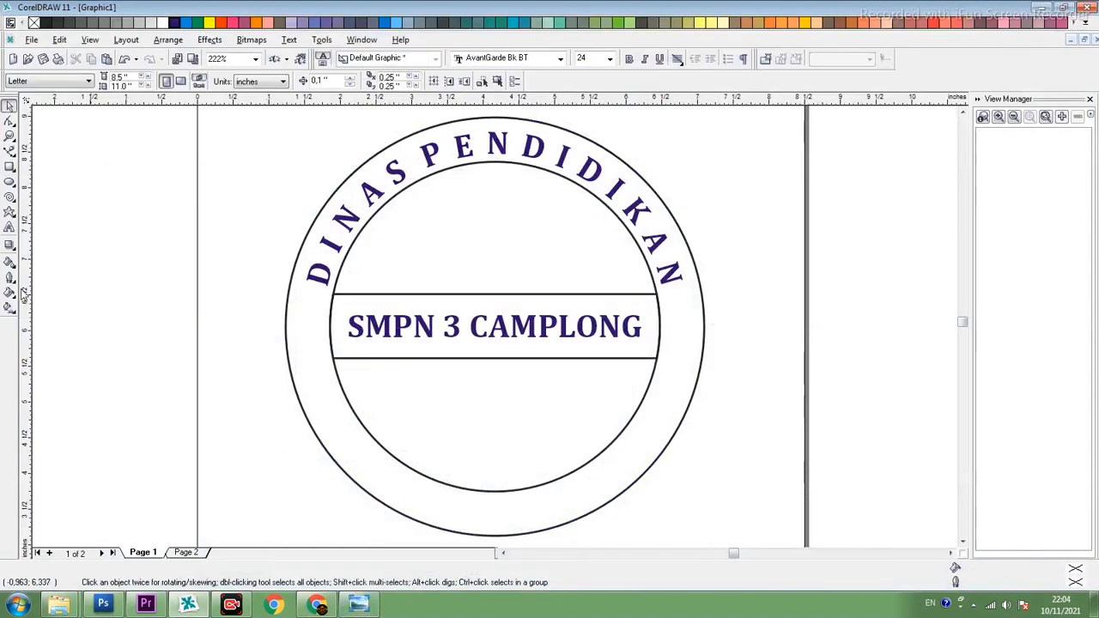
pyautogui.click(176, 293)
pyautogui.write('KAB')
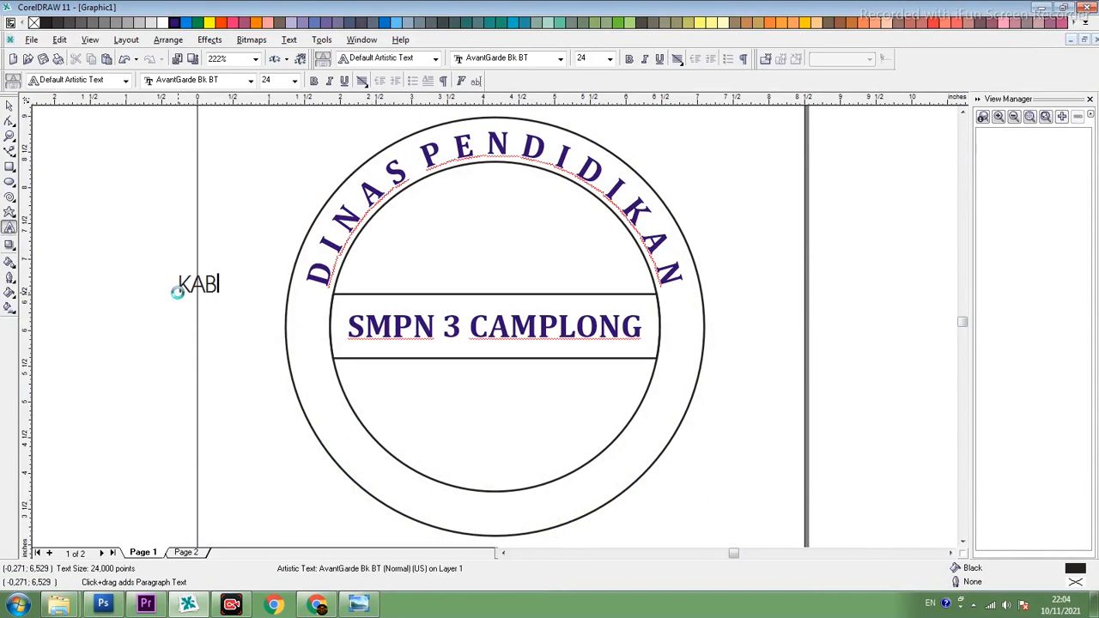
pyautogui.write('UPATEN')
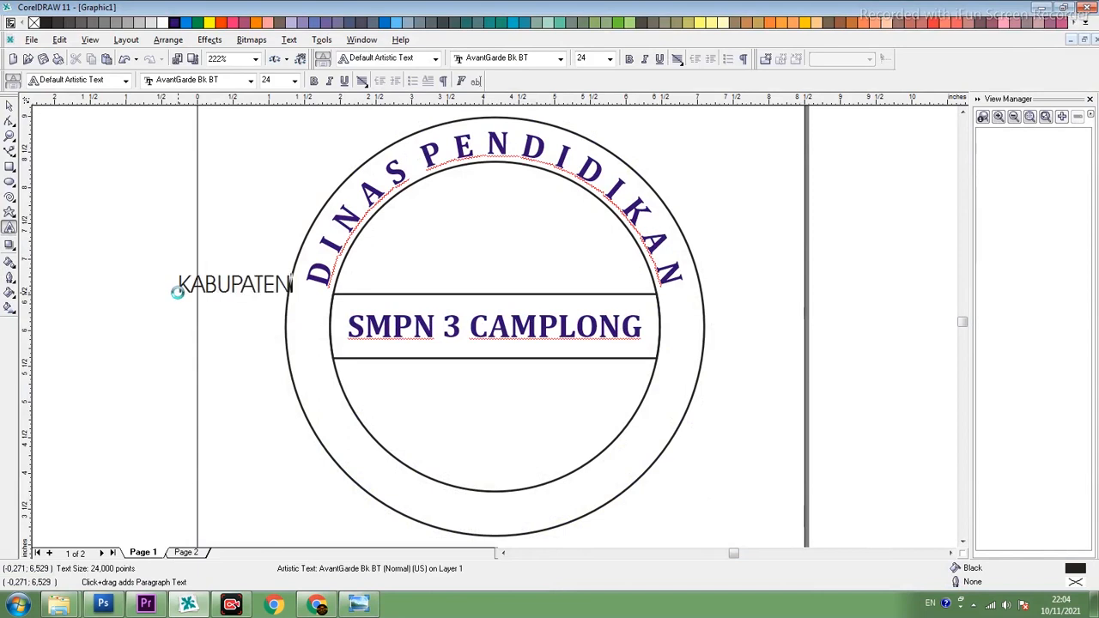
pyautogui.write(' SAMPAINGH')
pyautogui.press('BackSpace')
pyautogui.press('BackSpace')
pyautogui.write('G')
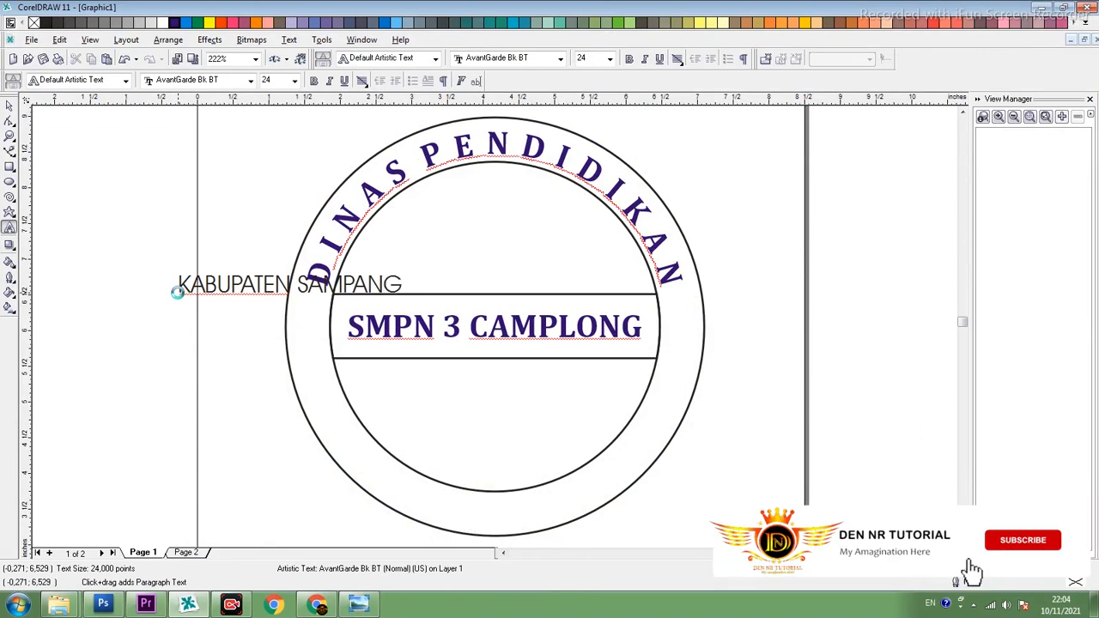
# - Format the "KABUPATEN SAMPANG" text as bold Cambria at size 33,301
pyautogui.click(10, 105)
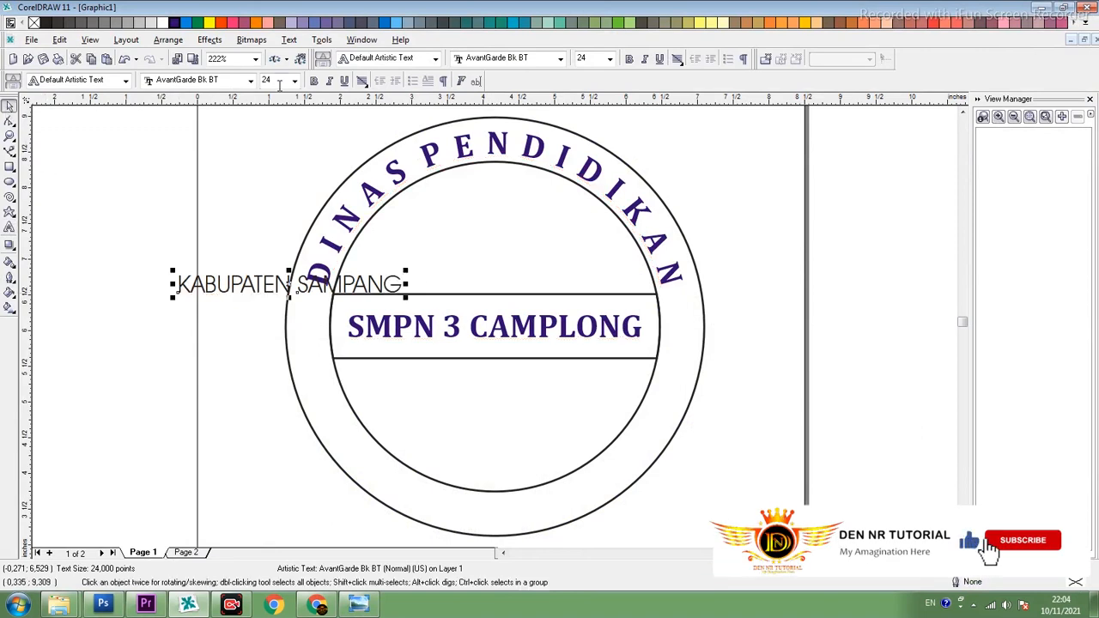
pyautogui.moveTo(279, 84); pyautogui.dragTo(253, 85)
pyautogui.write('33,301')
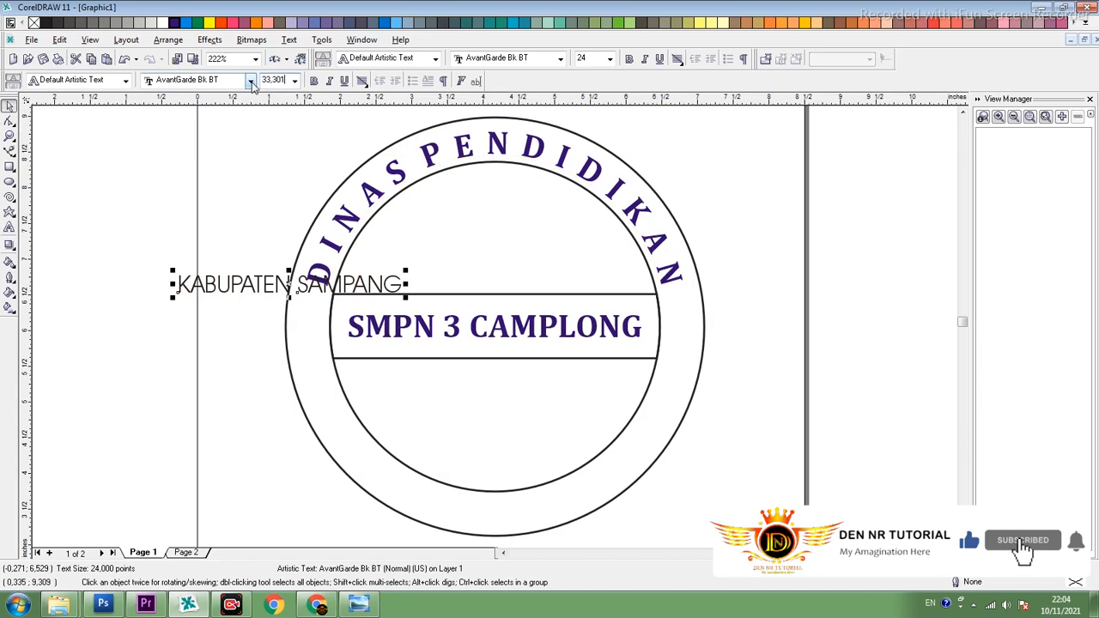
pyautogui.press('Return')
pyautogui.click(250, 81)
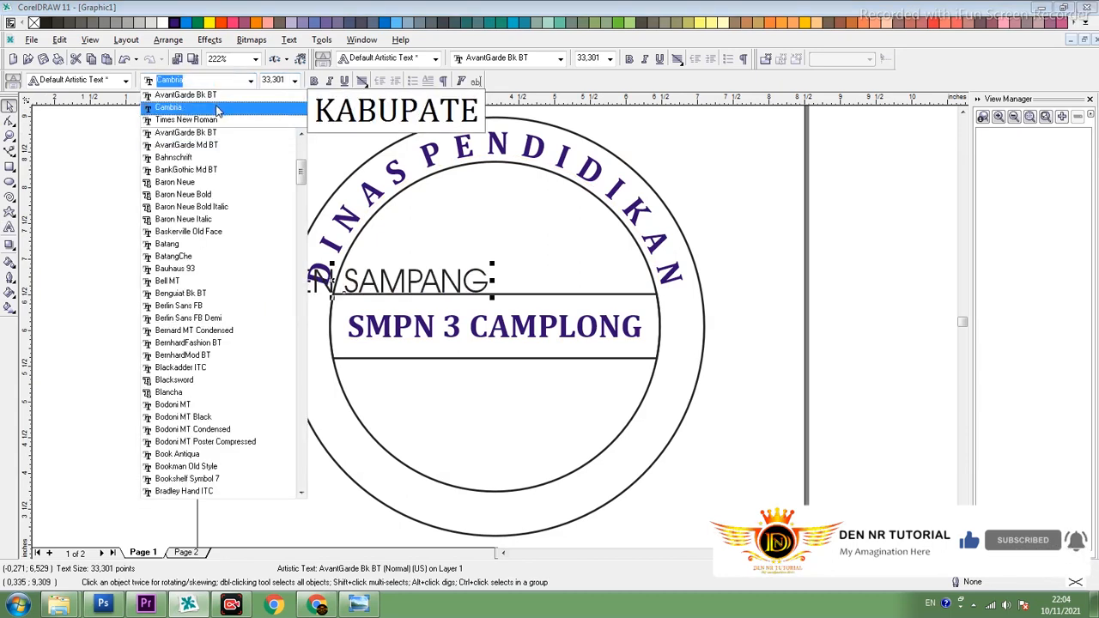
pyautogui.click(217, 110)
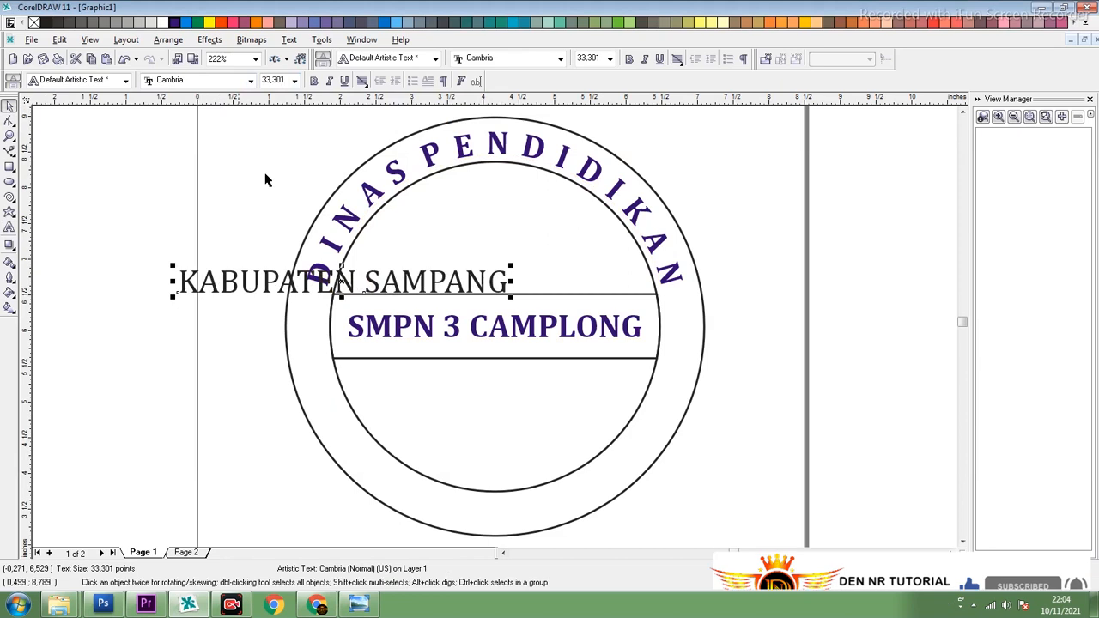
pyautogui.click(313, 80)
# - Move the "KABUPATEN SAMPANG" text aside and fit it to the outer circle as its path
pyautogui.moveTo(348, 284); pyautogui.dragTo(150, 375)
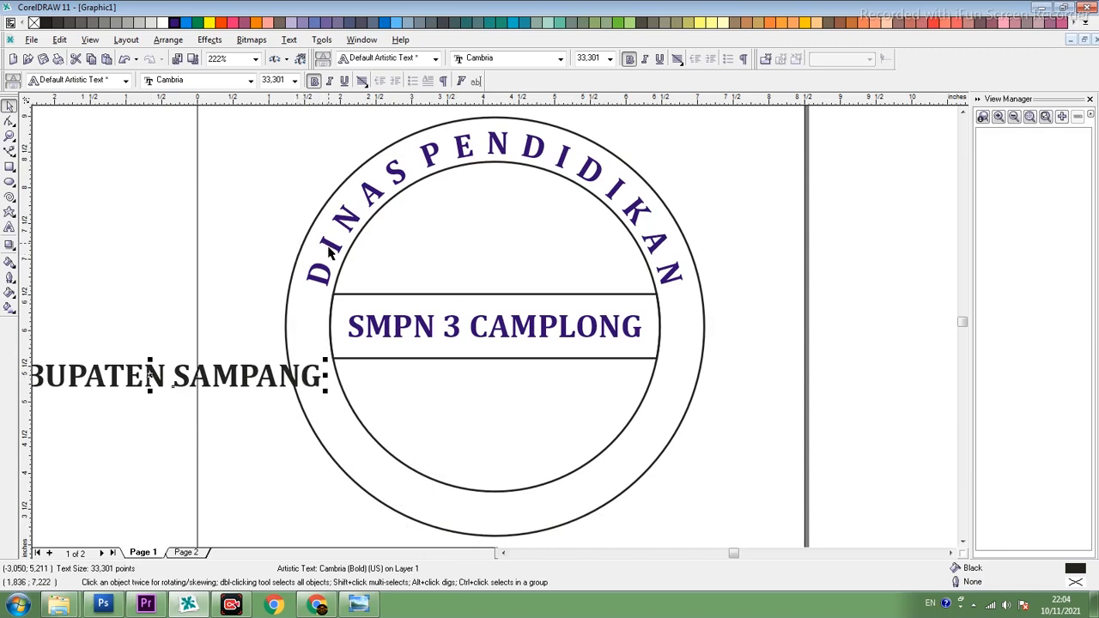
pyautogui.click(331, 271)
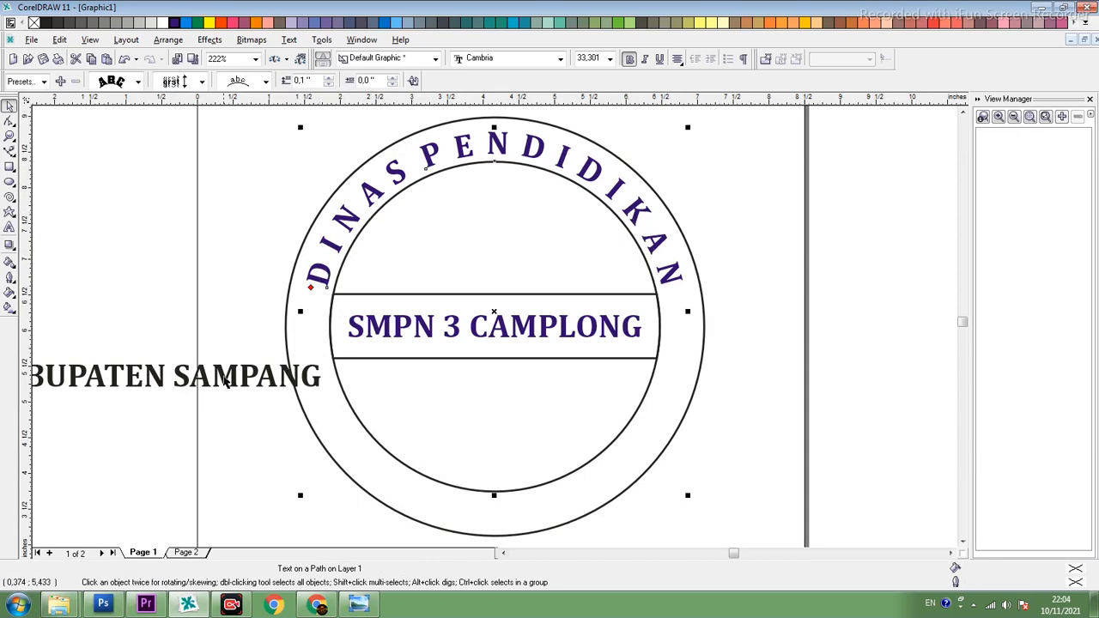
pyautogui.click(225, 380)
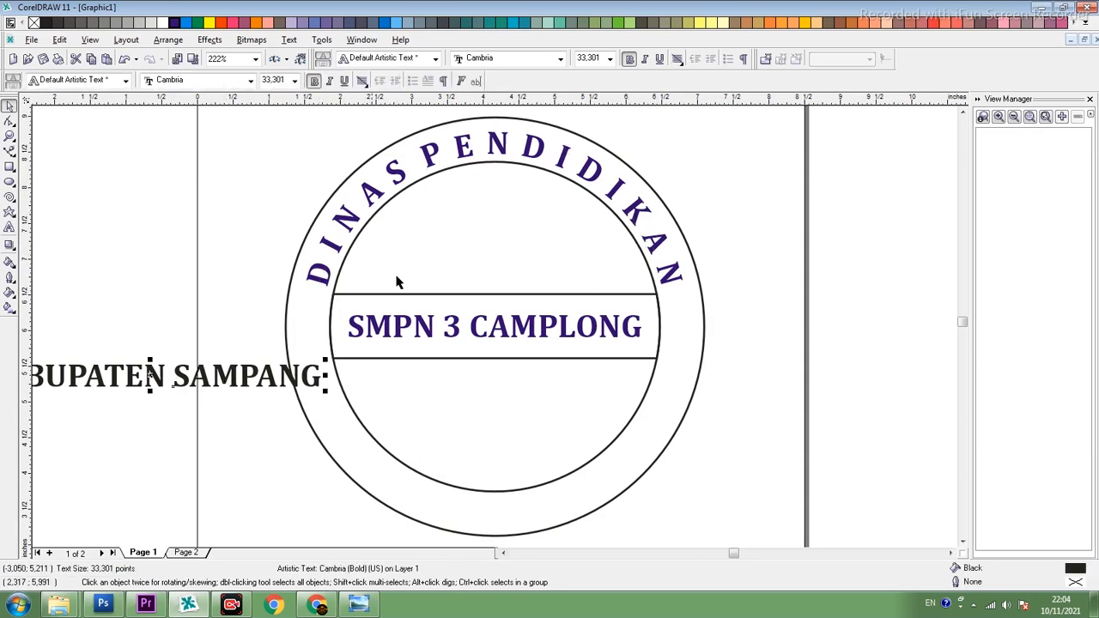
pyautogui.click(289, 43)
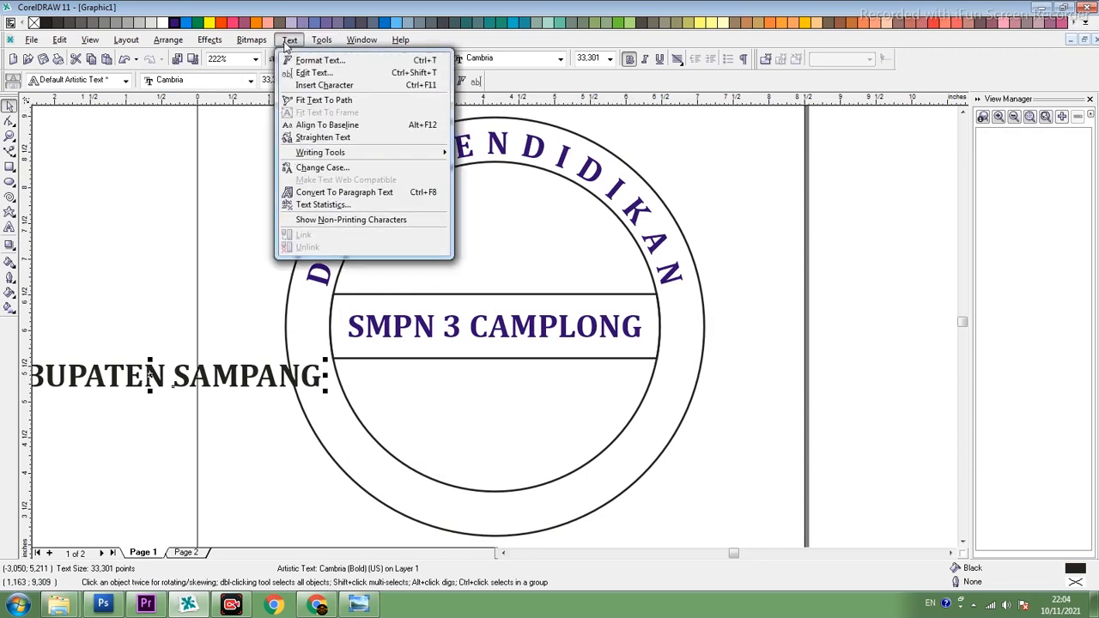
pyautogui.click(322, 100)
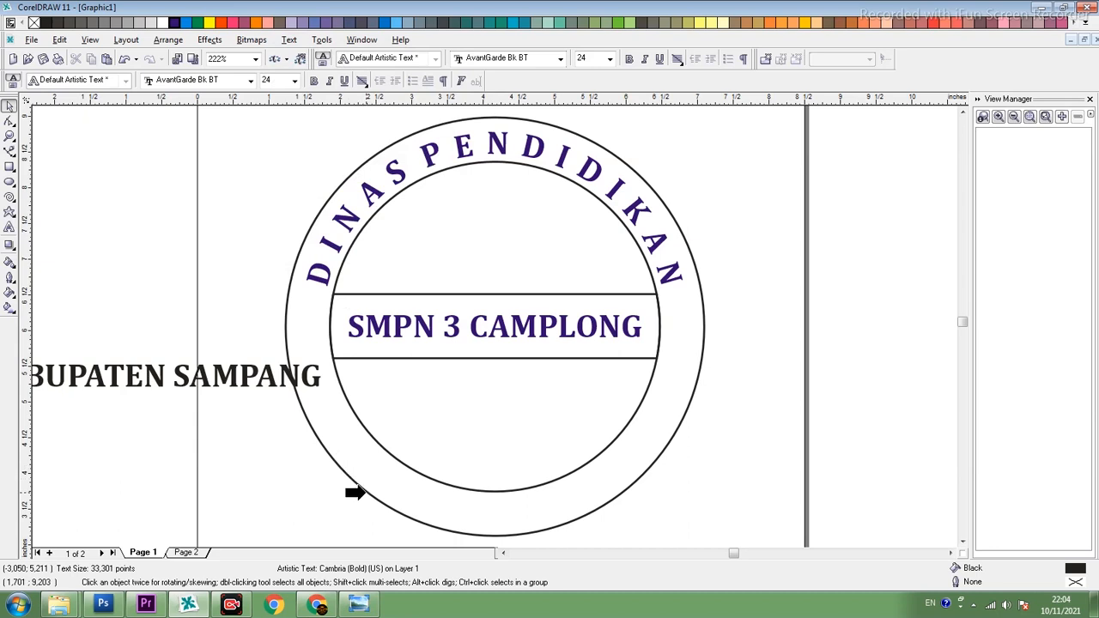
pyautogui.click(364, 493)
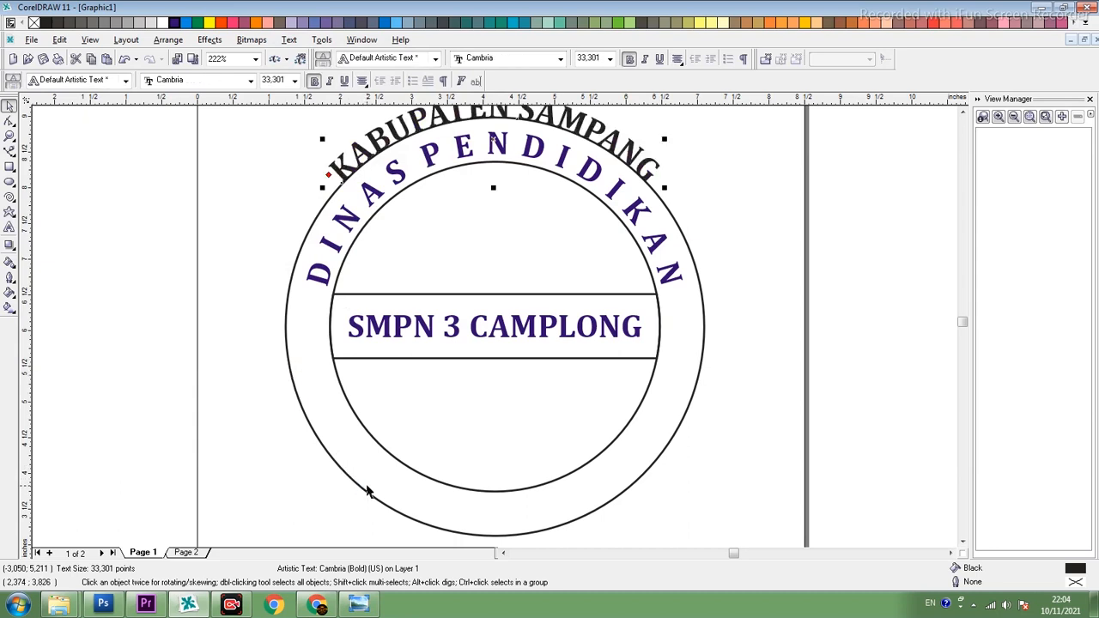
# - Slide "KABUPATEN SAMPANG" along the outer circle to its lower half and place the text on the other side of the path
pyautogui.scroll(-1, 480, 350)
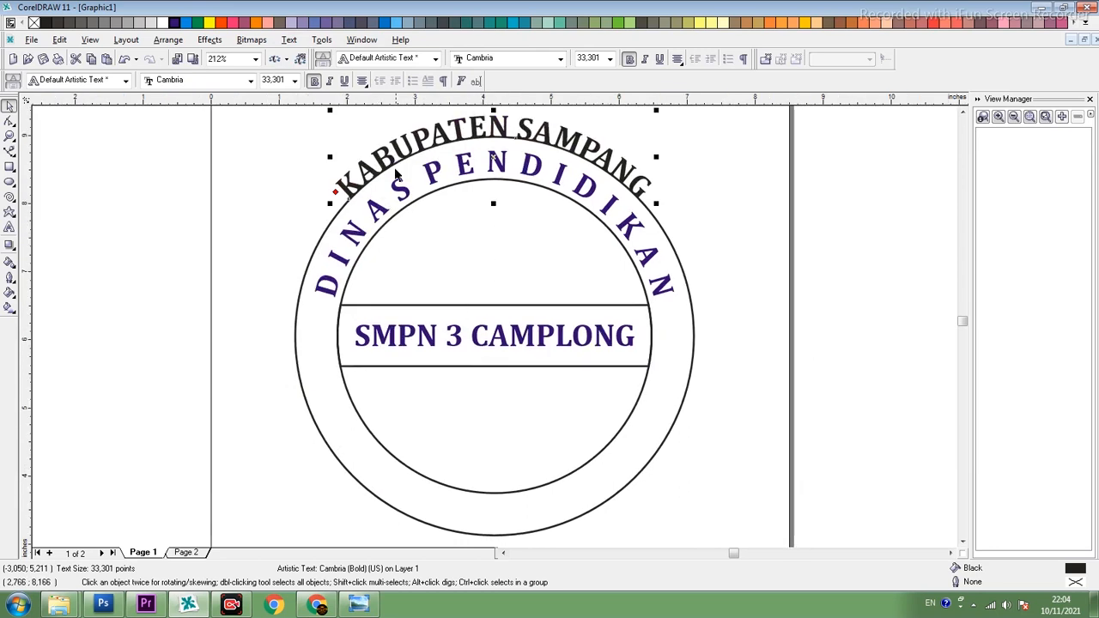
pyautogui.moveTo(333, 192); pyautogui.dragTo(621, 454)
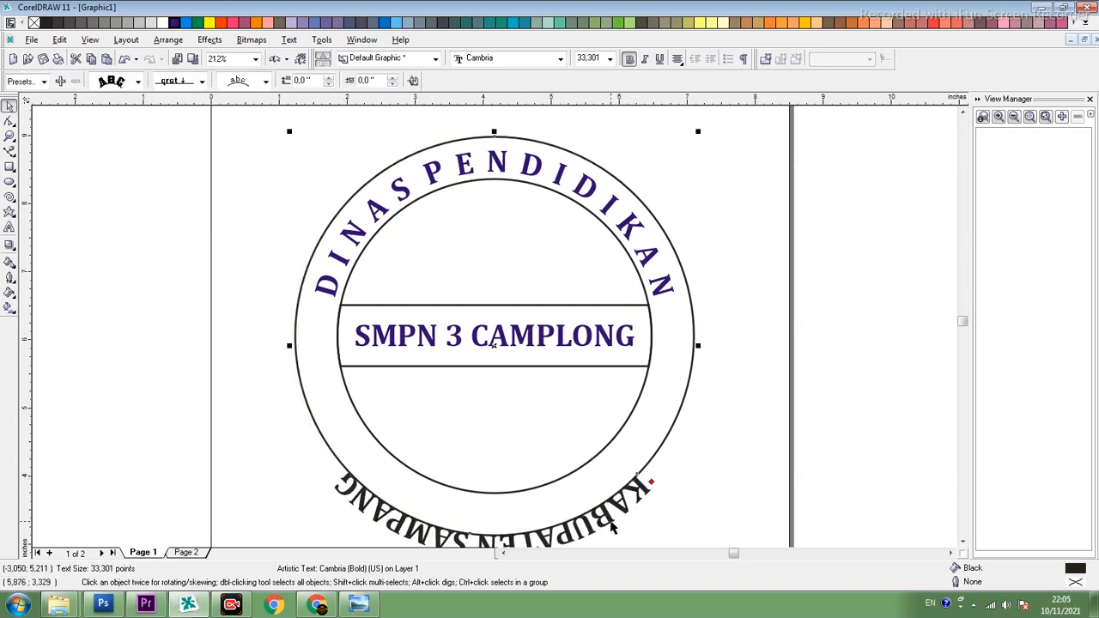
pyautogui.click(413, 81)
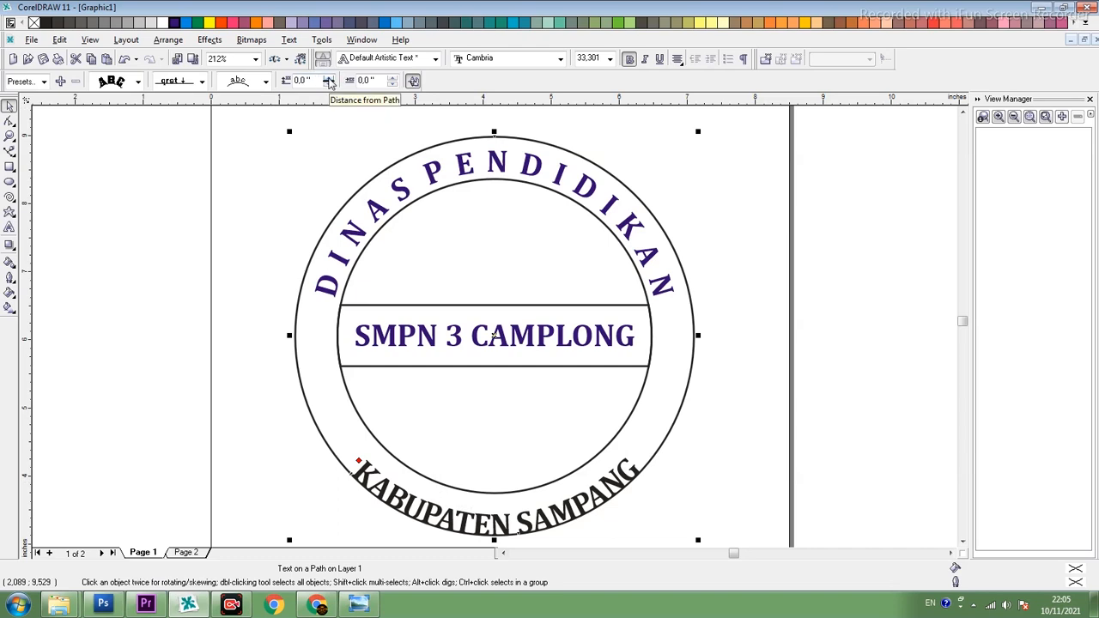
# - Set the distance of "KABUPATEN SAMPANG" from the outer circle path to 0.15 inch
pyautogui.click(328, 81)
pyautogui.click(328, 81)
pyautogui.click(328, 80)
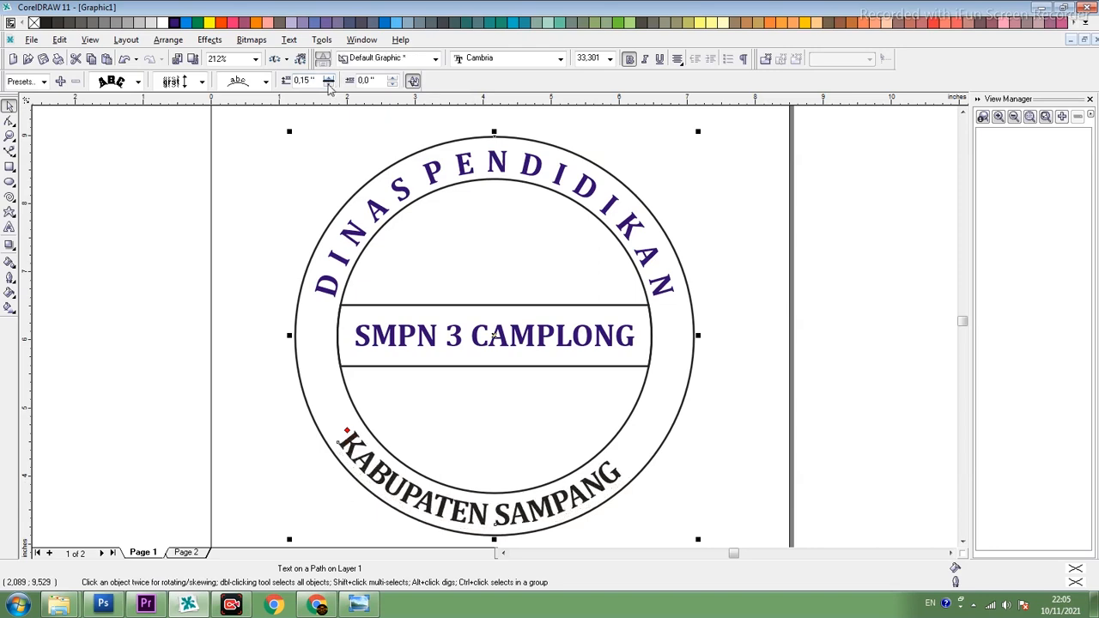
# - Fill all the letters of the curved "KABUPATEN SAMPANG" text with blue
pyautogui.doubleClick(370, 464)
pyautogui.doubleClick(371, 465)
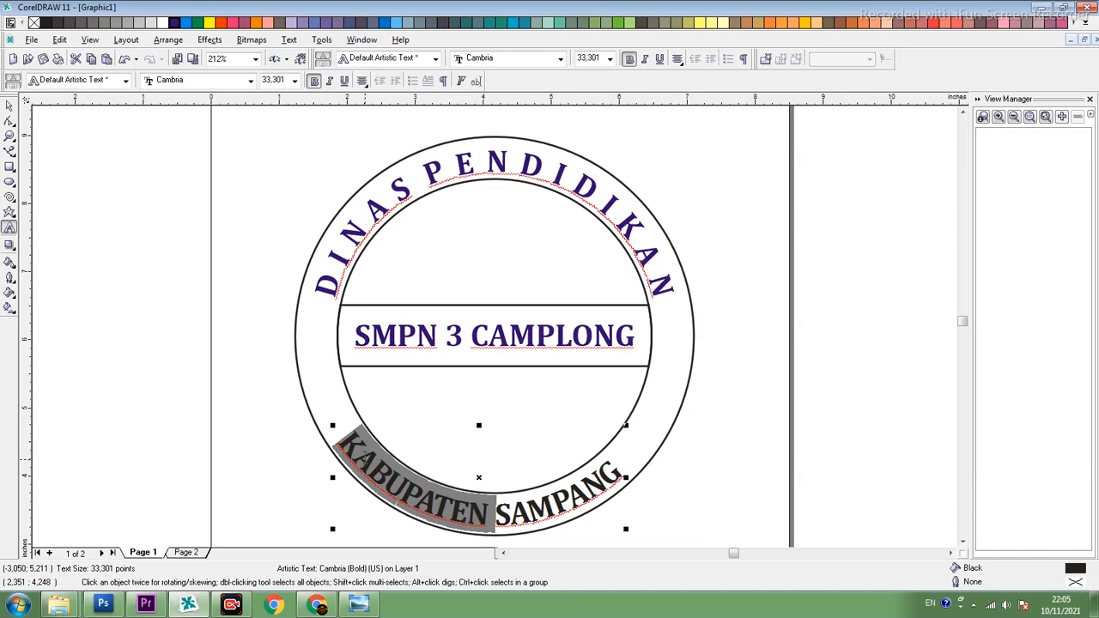
pyautogui.tripleClick(365, 458)
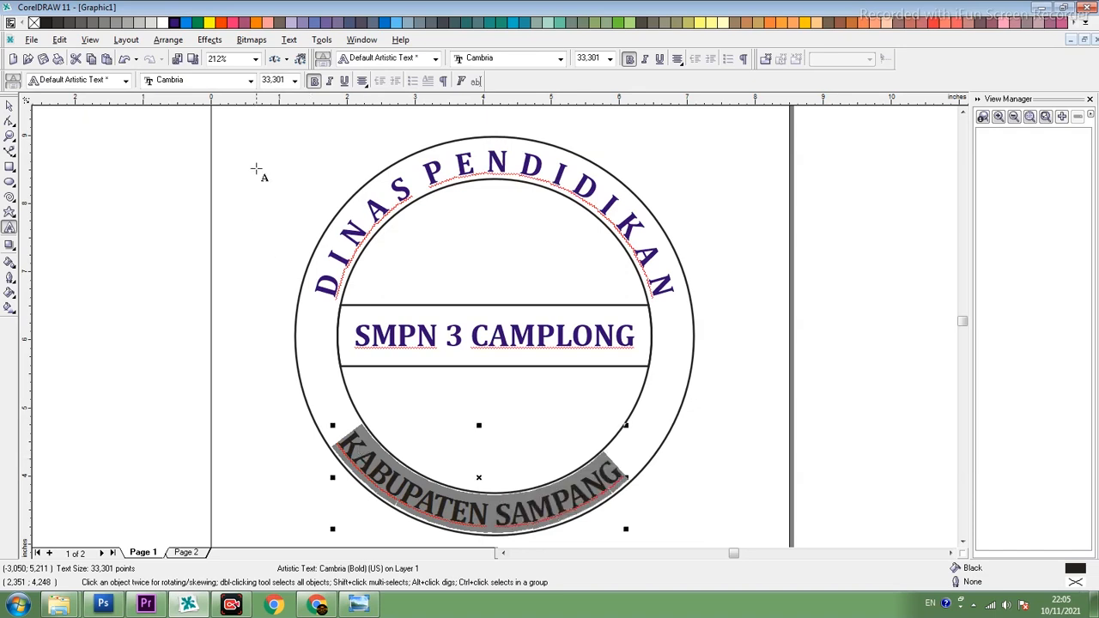
pyautogui.click(176, 22)
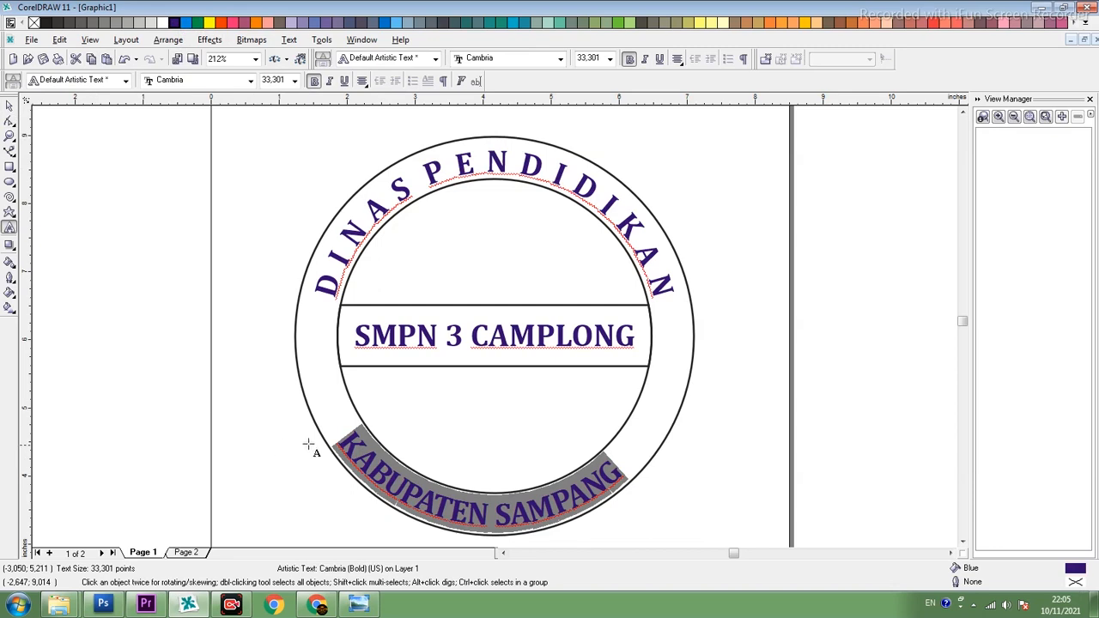
# - Widen the letter spacing of "KABUPATEN SAMPANG" so it is long enough to span the lower half of the ring
pyautogui.click(9, 121)
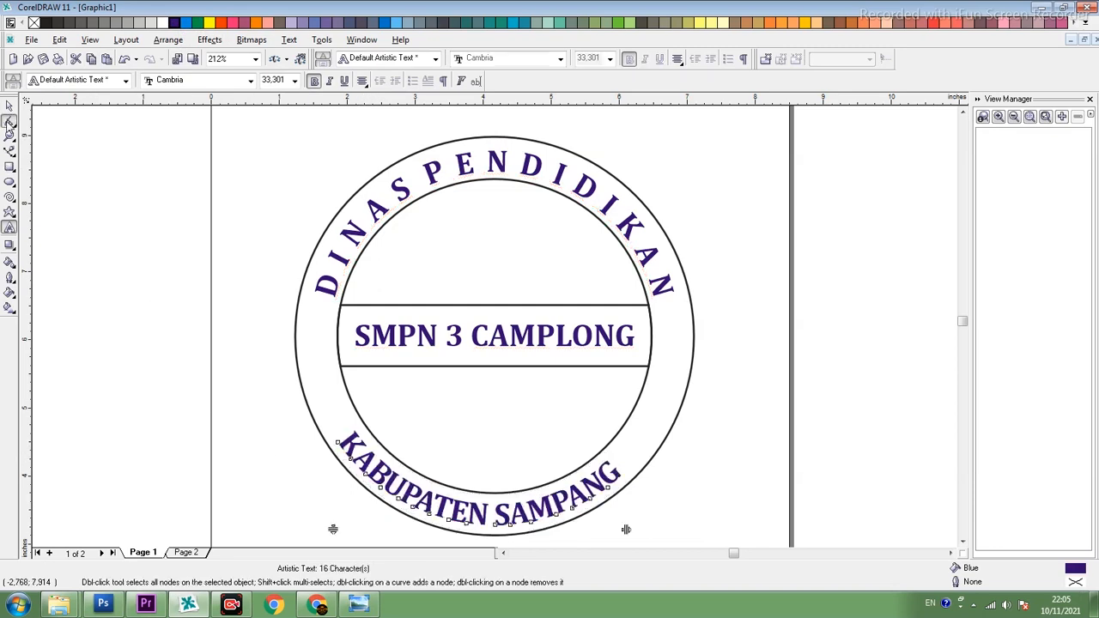
pyautogui.moveTo(625, 529); pyautogui.dragTo(727, 509)
pyautogui.moveTo(681, 530); pyautogui.dragTo(756, 525)
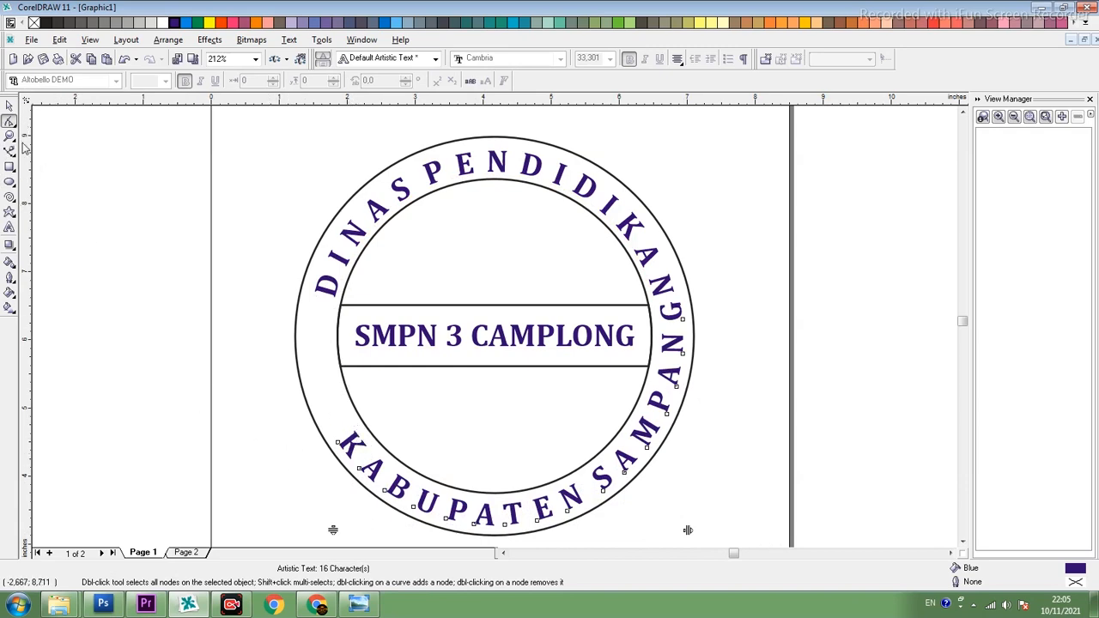
# - Slide "KABUPATEN SAMPANG" clockwise along the outer circle until both ends sit level just below the centre band
pyautogui.click(8, 105)
pyautogui.moveTo(349, 429)
pyautogui.mouseDown()
pyautogui.moveTo(498, 515)
pyautogui.moveTo(442, 506)
pyautogui.moveTo(378, 455)
pyautogui.moveTo(332, 409)
pyautogui.moveTo(318, 367)
pyautogui.moveTo(341, 422)
pyautogui.mouseUp()
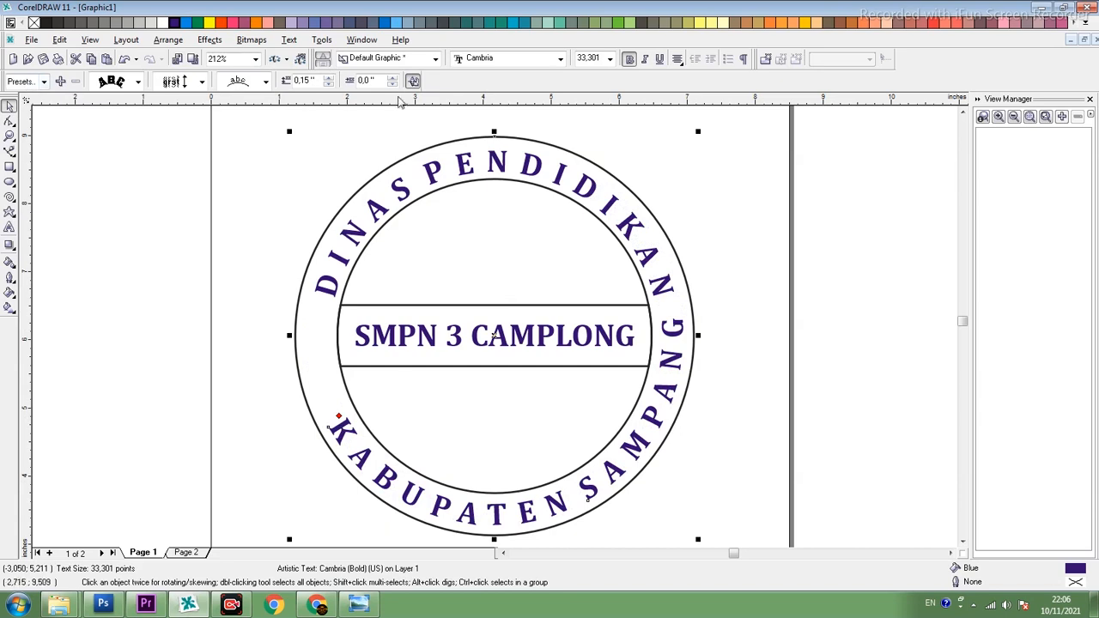
pyautogui.click(258, 385)
pyautogui.click(343, 434)
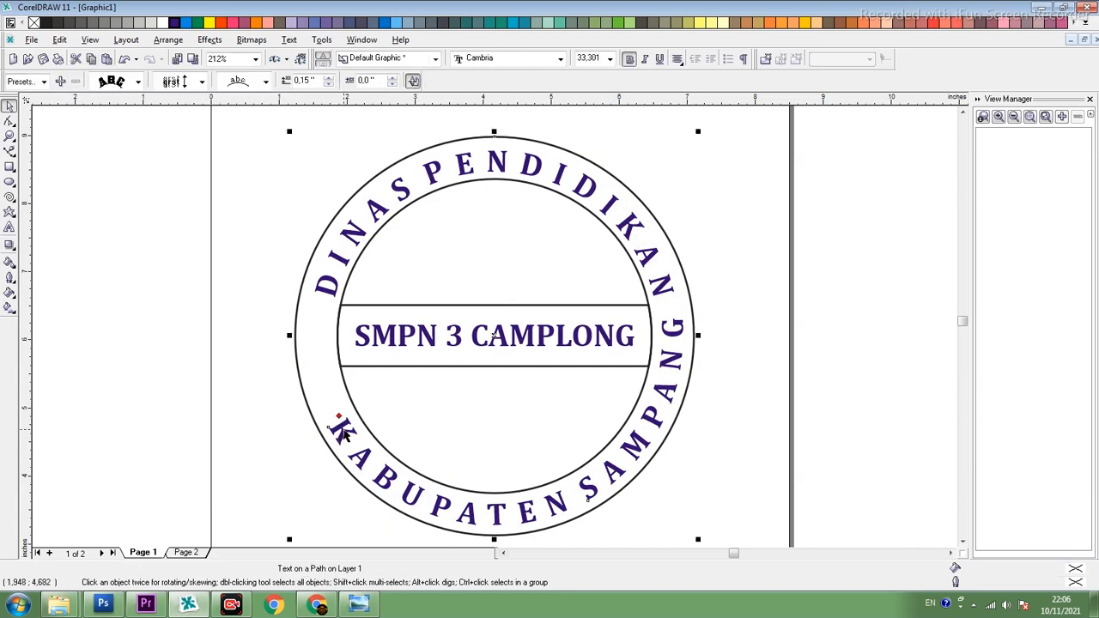
pyautogui.click(301, 294)
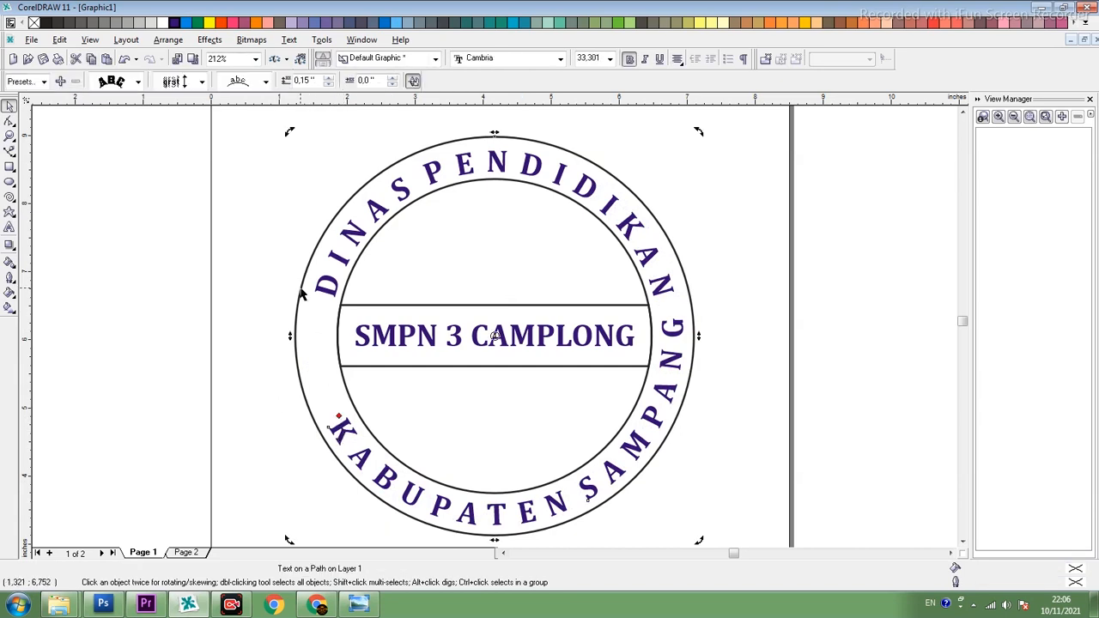
pyautogui.click(244, 261)
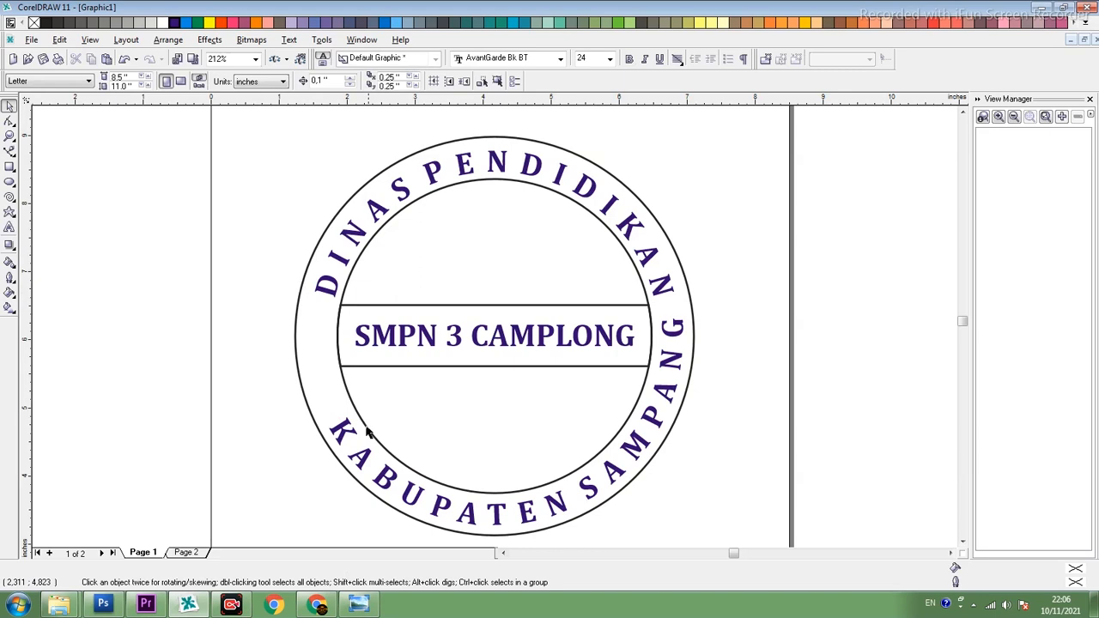
pyautogui.click(393, 341)
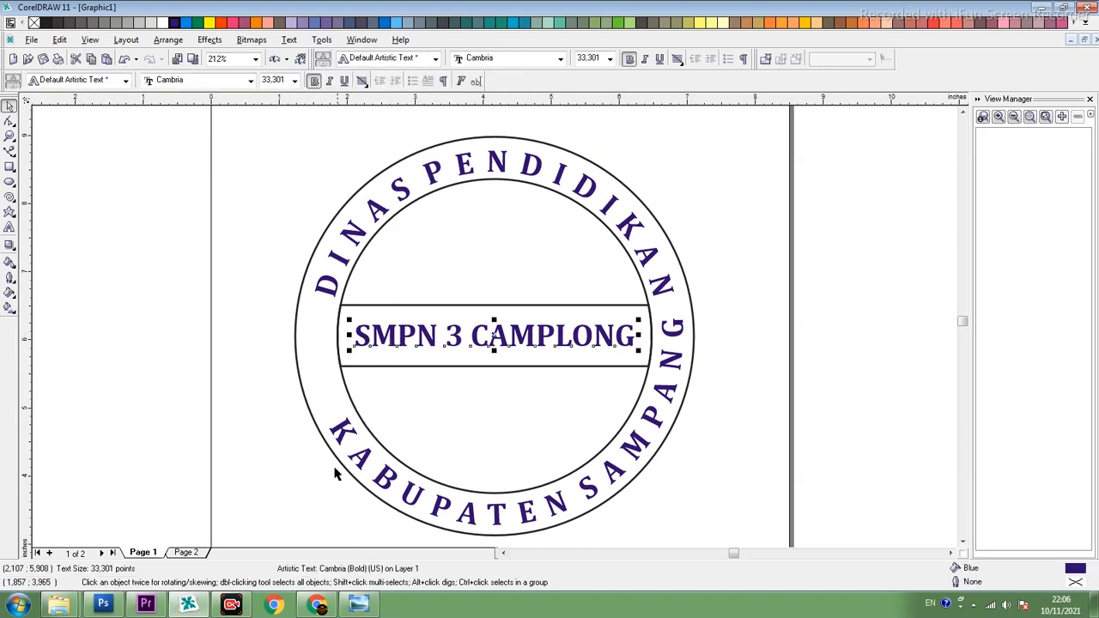
pyautogui.click(342, 438)
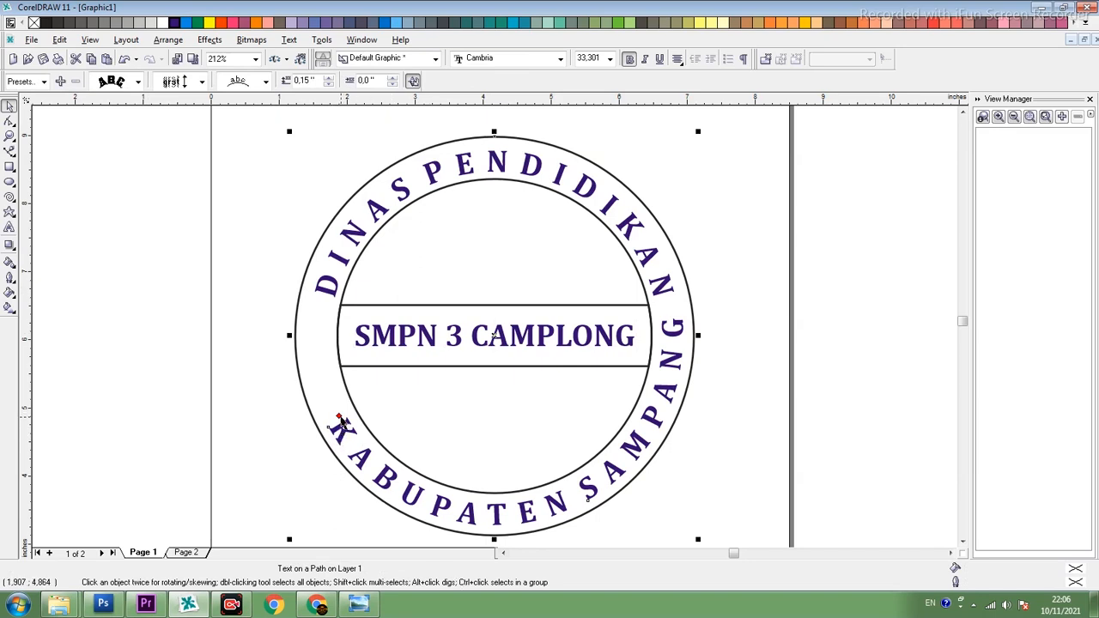
pyautogui.moveTo(339, 421); pyautogui.dragTo(311, 376)
pyautogui.click(429, 363)
pyautogui.click(571, 203)
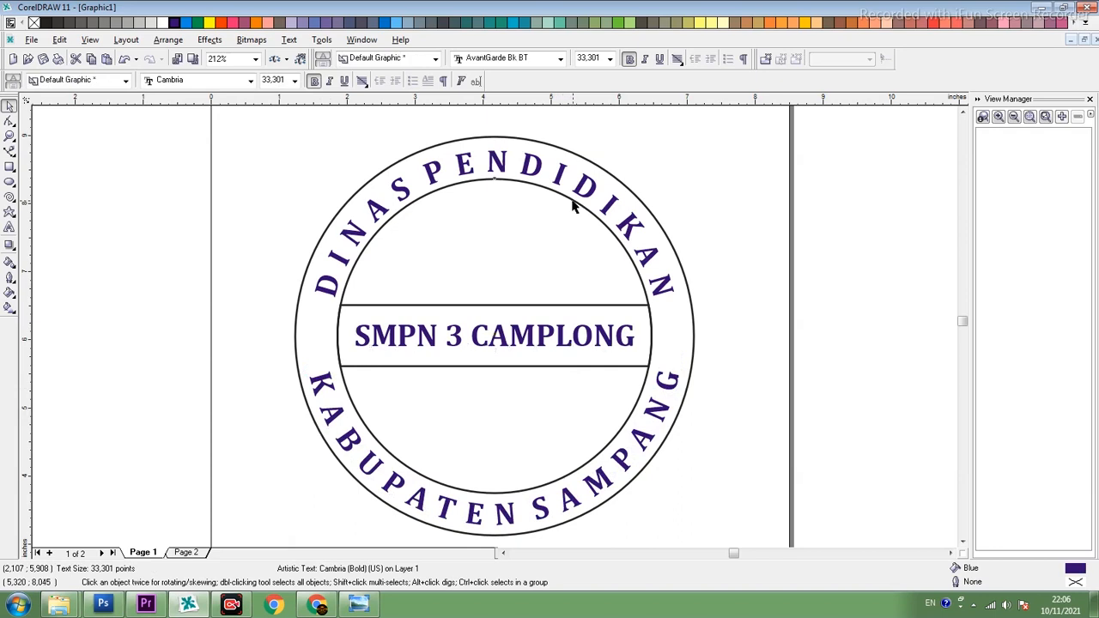
# - Colour the outlines of the outer circle, inner circle and centre band blue
pyautogui.click(536, 146)
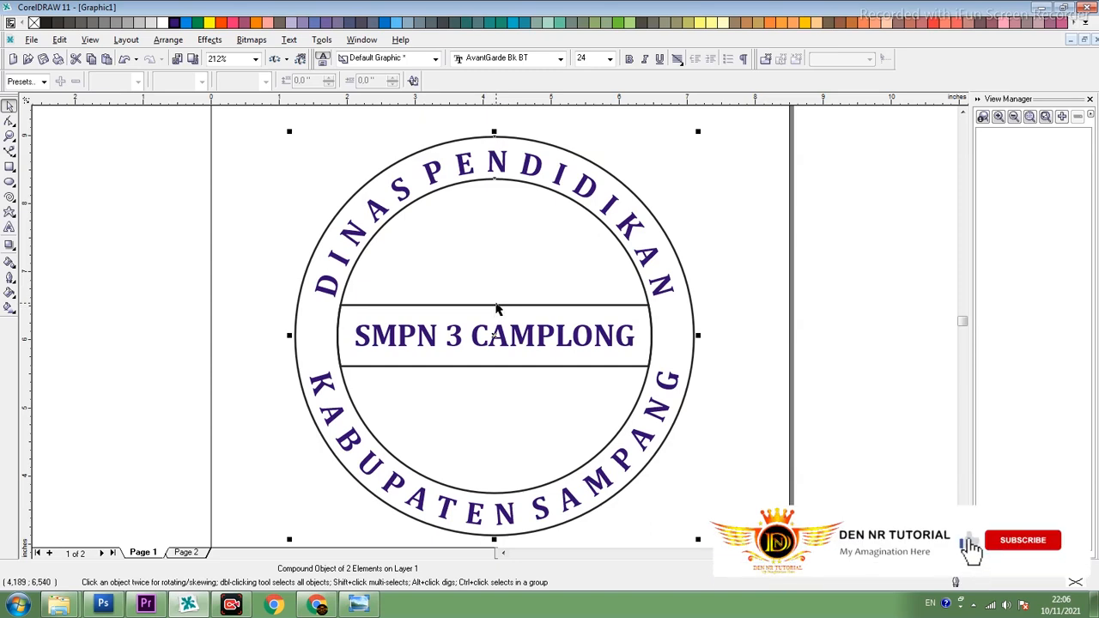
pyautogui.keyDown('shift'); pyautogui.click(496, 305); pyautogui.keyUp('shift')
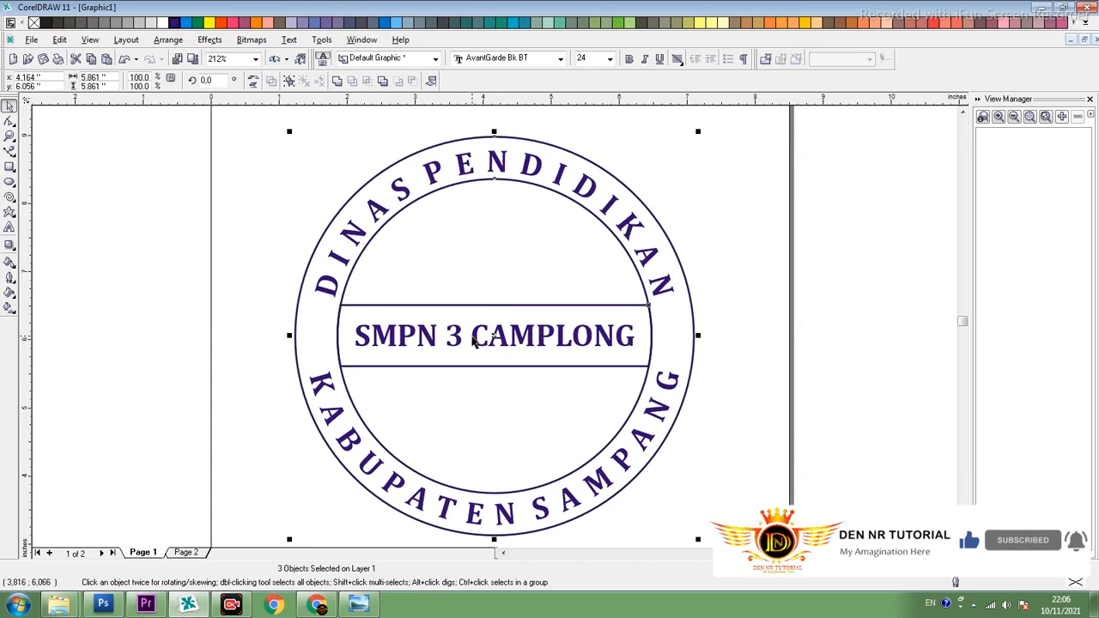
pyautogui.click(772, 315)
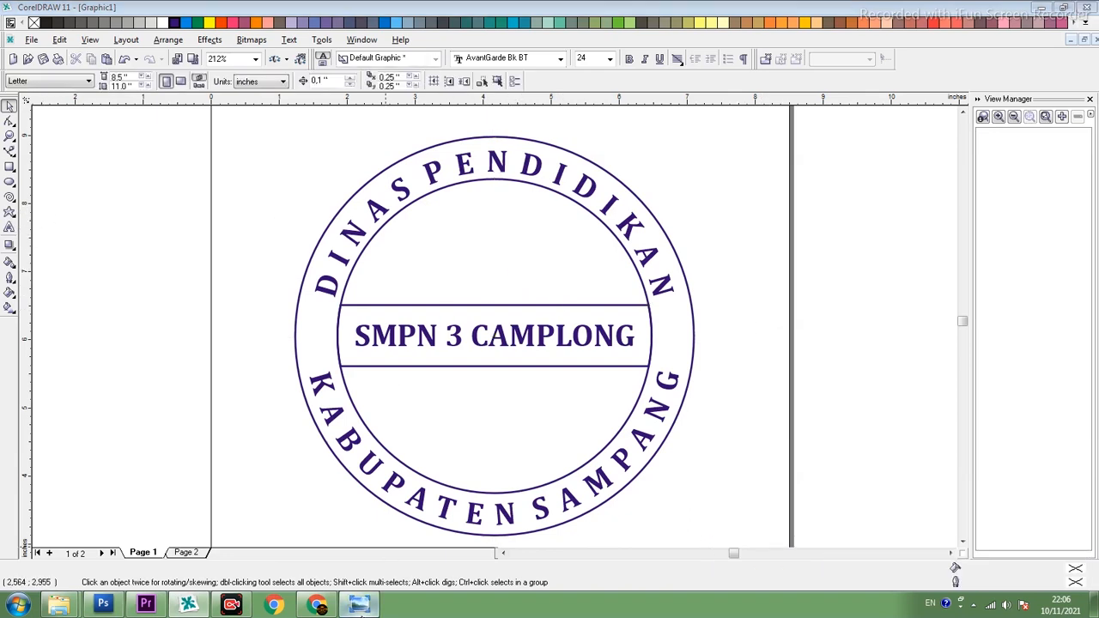
# - Check the reference image and draw a five-pointed star about 0.37 by 0.35 inch in the ring left of the centre band
pyautogui.click(358, 605)
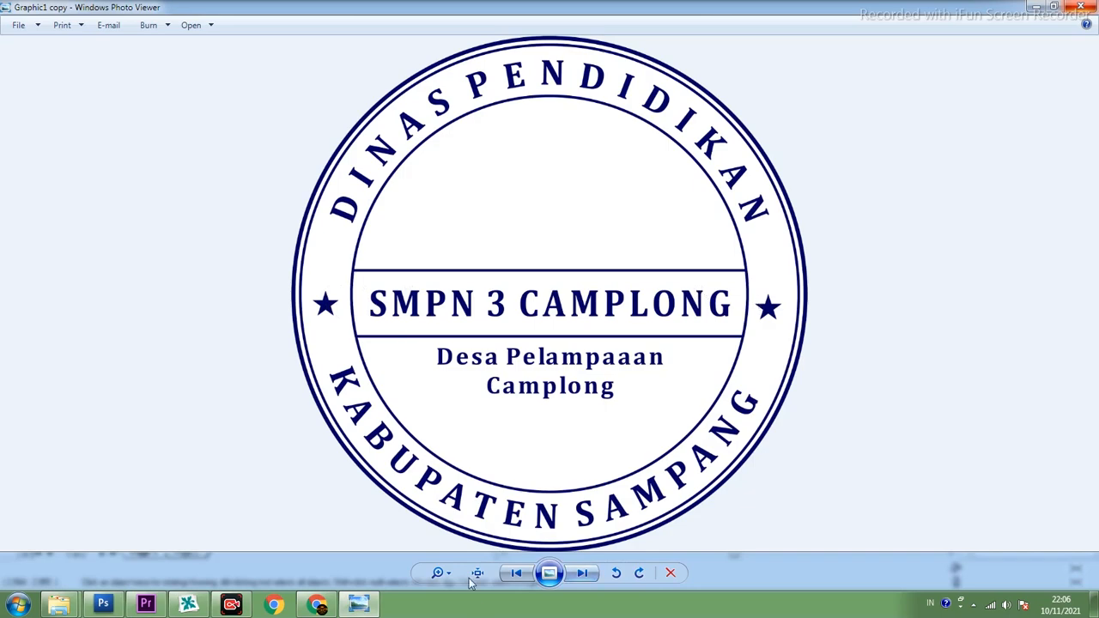
pyautogui.click(367, 607)
pyautogui.click(367, 607)
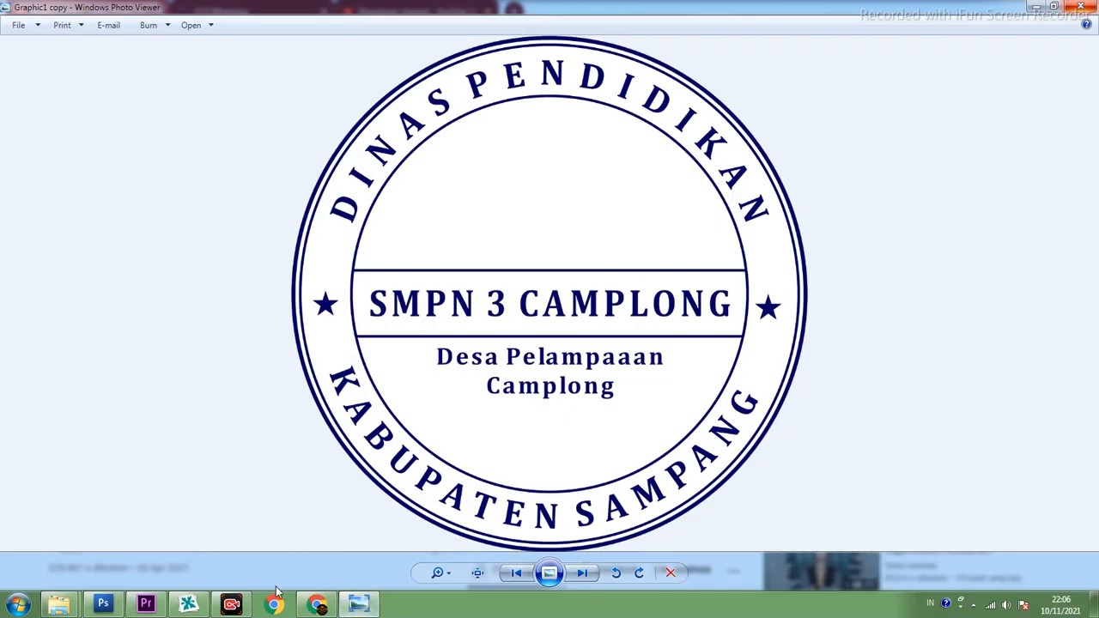
pyautogui.click(189, 605)
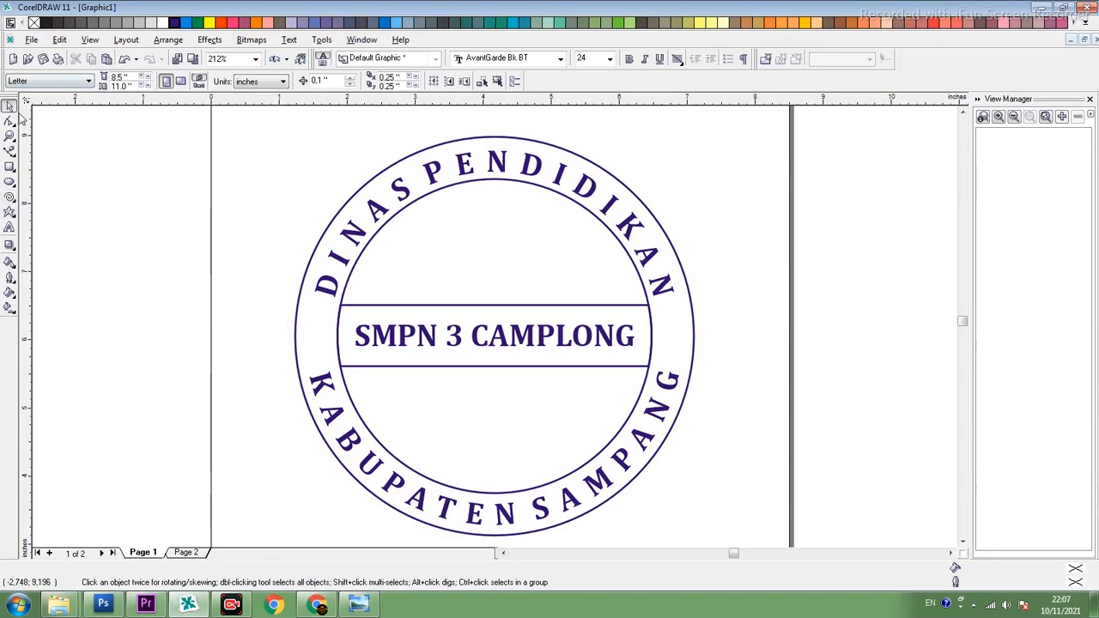
pyautogui.click(8, 214)
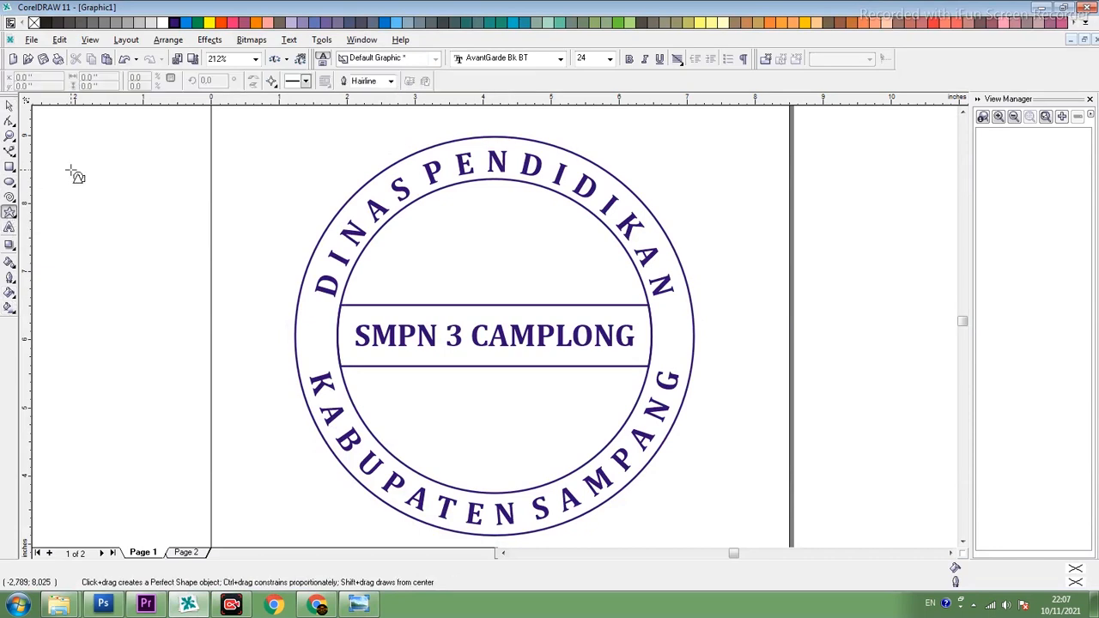
pyautogui.click(272, 82)
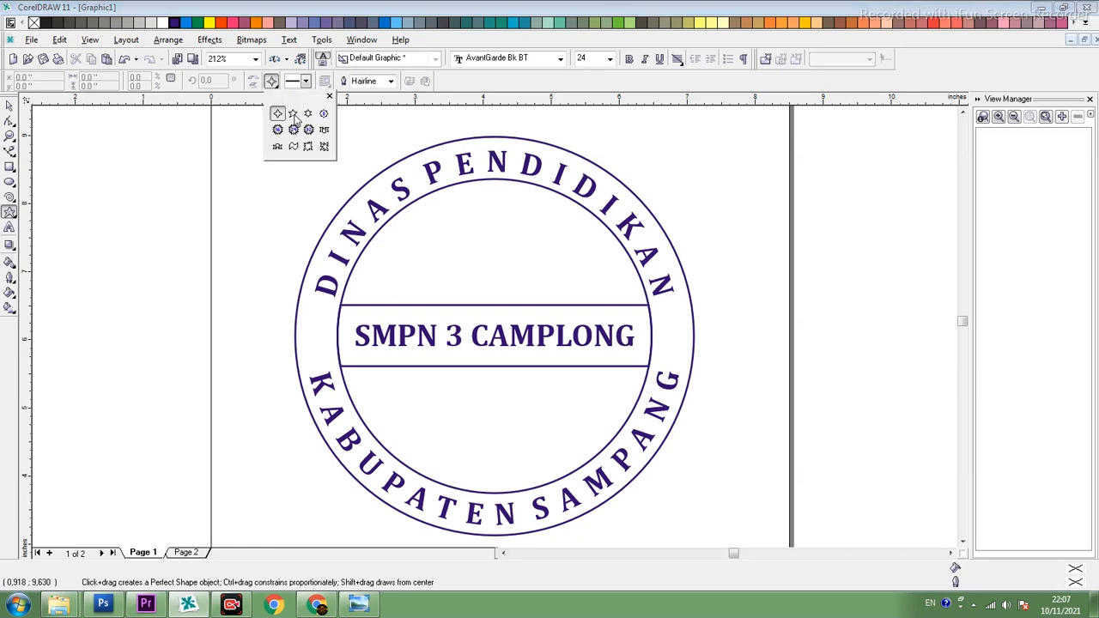
pyautogui.click(293, 115)
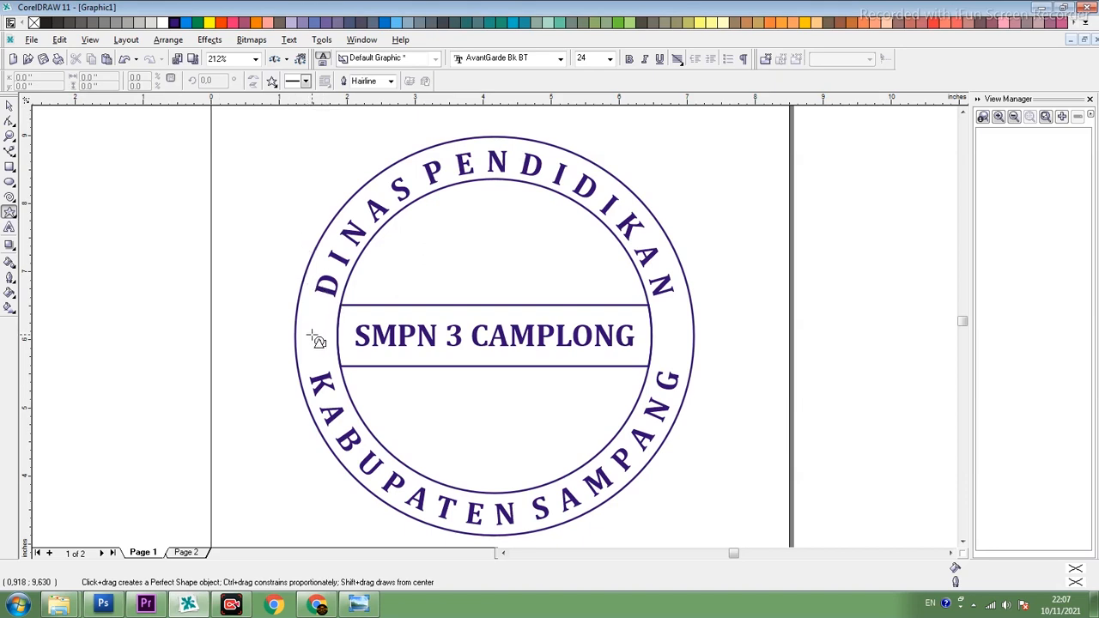
pyautogui.moveTo(319, 331)
pyautogui.mouseDown()
pyautogui.moveTo(335, 352)
pyautogui.moveTo(313, 344)
pyautogui.moveTo(228, 368)
pyautogui.moveTo(258, 348)
pyautogui.moveTo(347, 370)
pyautogui.moveTo(360, 390)
pyautogui.moveTo(328, 349)
pyautogui.mouseUp()
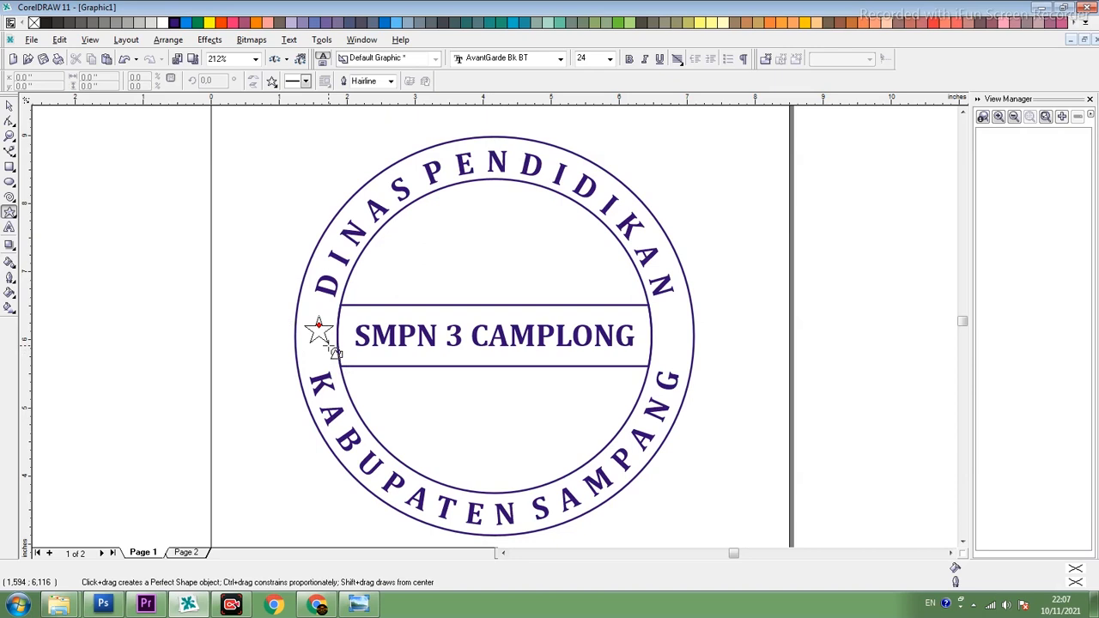
pyautogui.moveTo(331, 352); pyautogui.dragTo(330, 351)
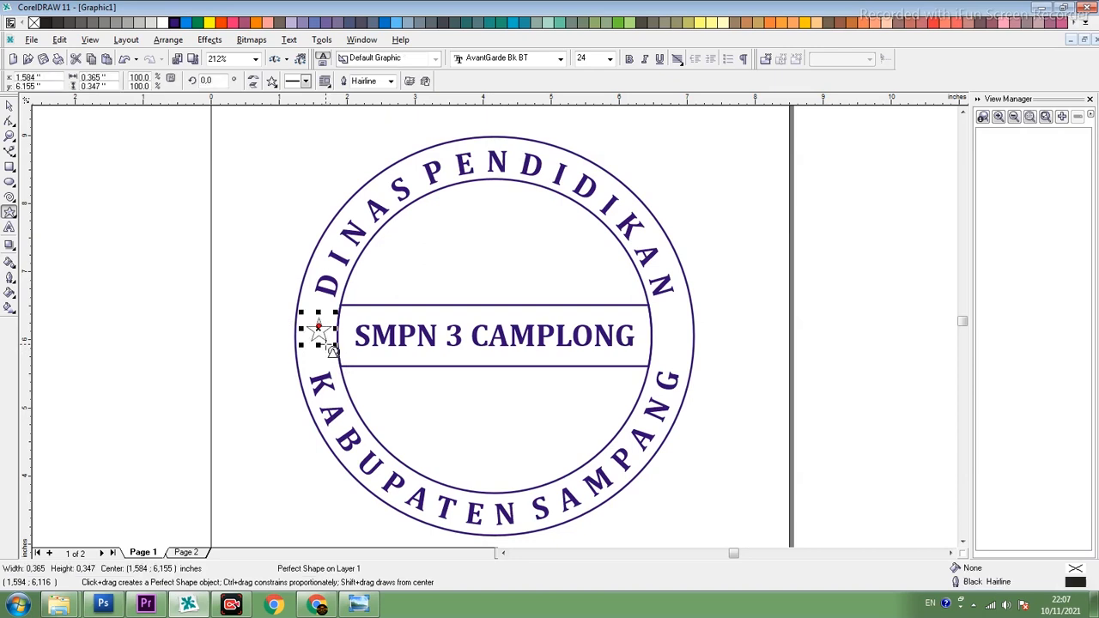
# - Fill the star with blue and remove its outline
pyautogui.click(11, 106)
pyautogui.click(174, 23)
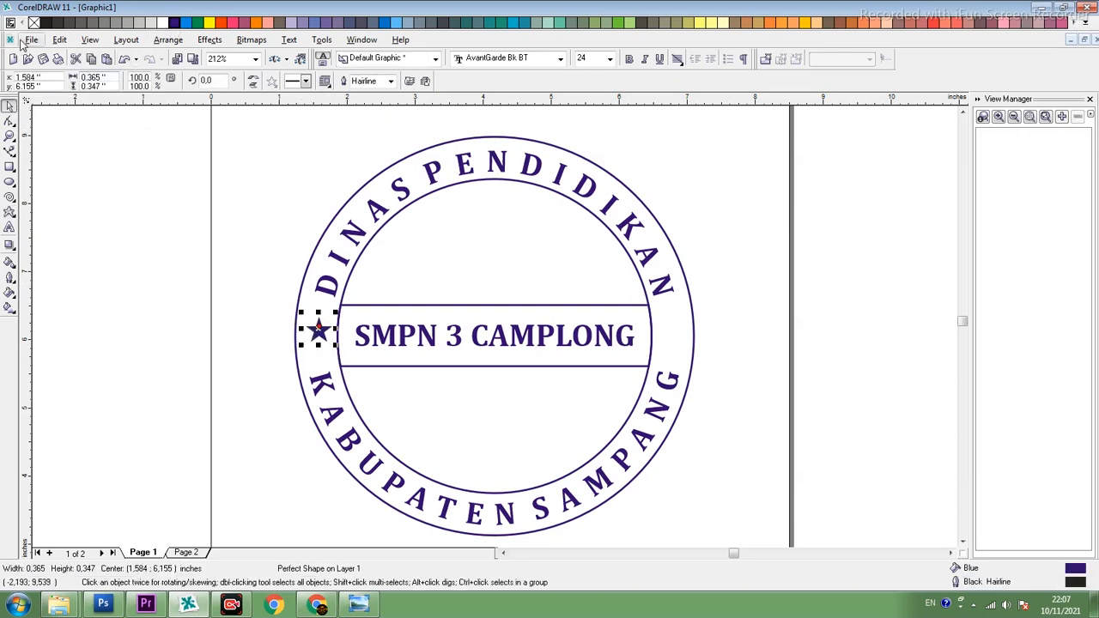
pyautogui.rightClick(33, 23)
pyautogui.click(246, 307)
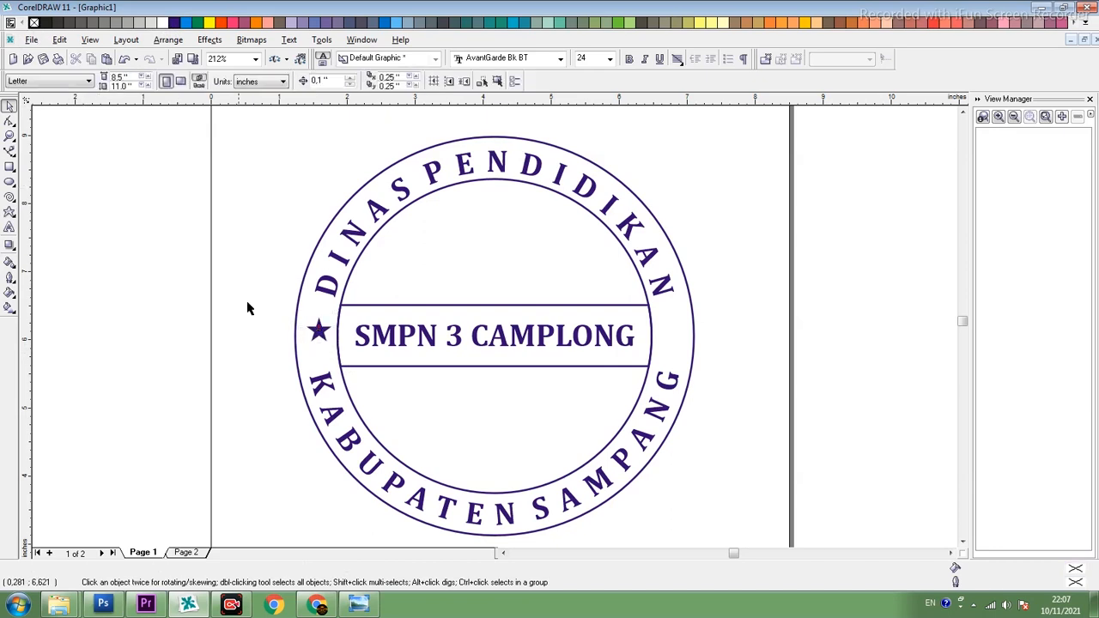
# - Copy the star to the opposite side of the ring, right of the centre band
pyautogui.click(317, 335)
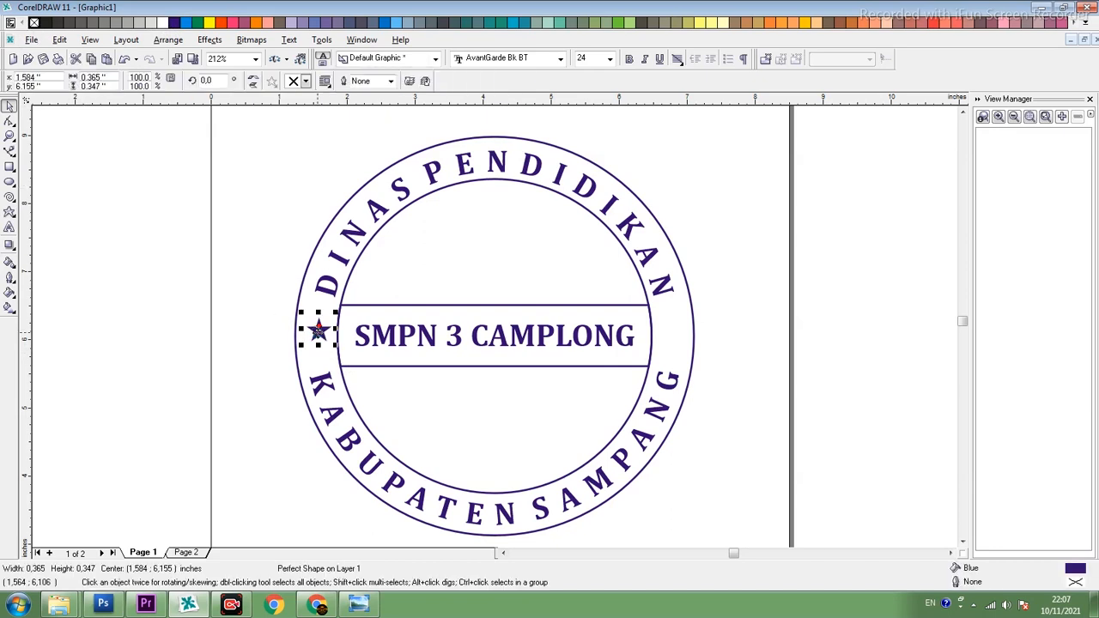
pyautogui.moveTo(318, 332); pyautogui.dragTo(668, 335)
pyautogui.moveTo(141, 310); pyautogui.dragTo(692, 345)
pyautogui.click(750, 317)
pyautogui.click(682, 335)
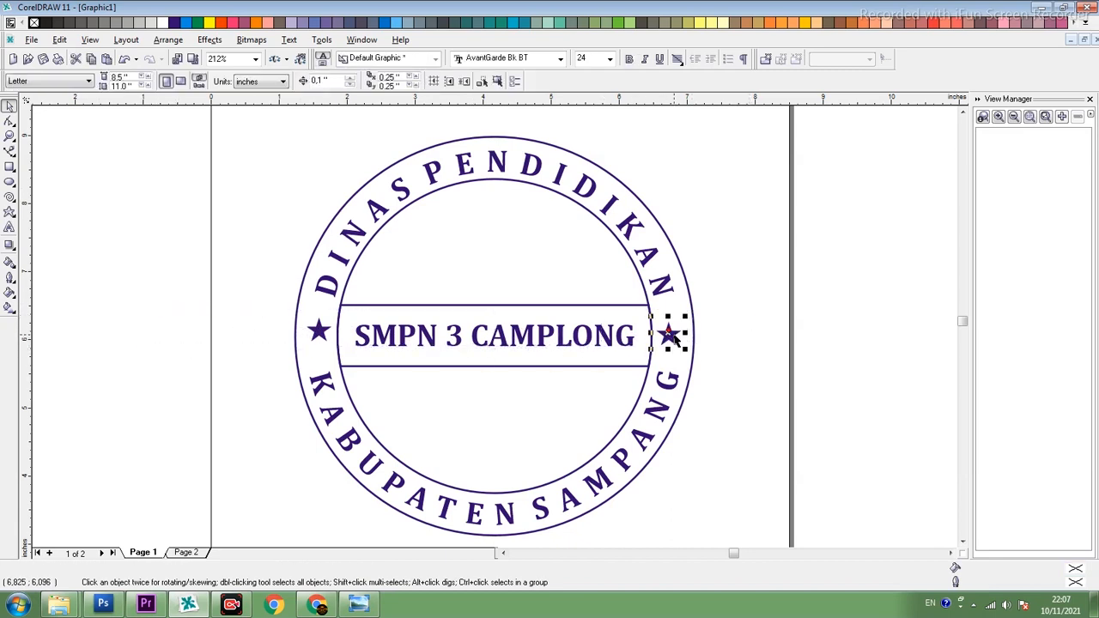
# - Align both stars with the "SMPN 3 CAMPLONG" text at the same centre height
pyautogui.keyDown('shift'); pyautogui.click(318, 333); pyautogui.keyUp('shift')
pyautogui.keyDown('shift'); pyautogui.click(392, 340); pyautogui.keyUp('shift')
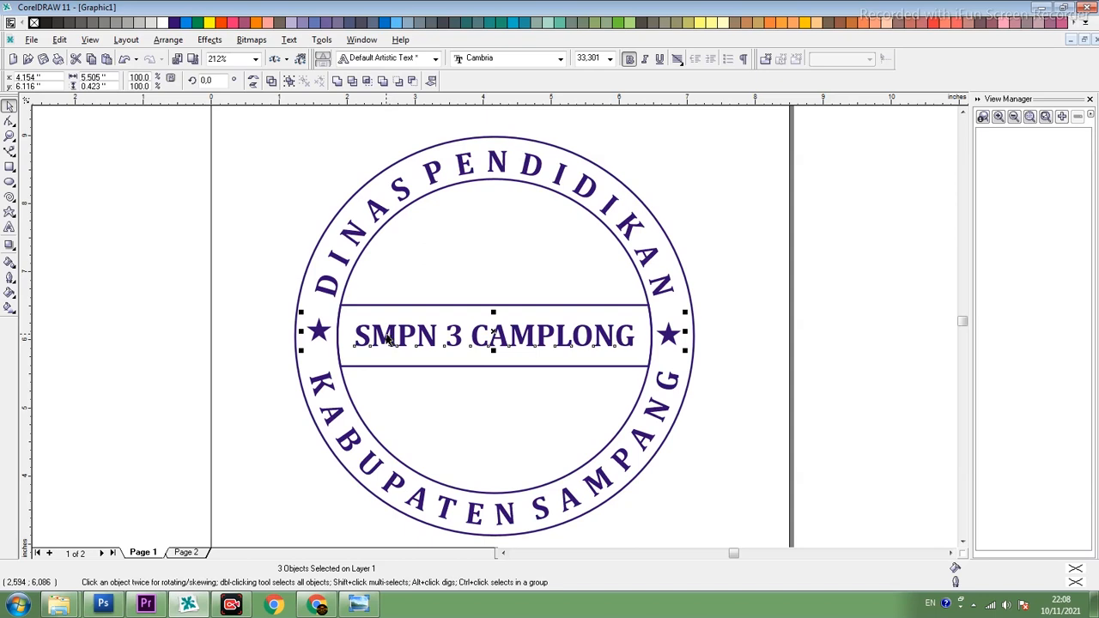
pyautogui.press('e')
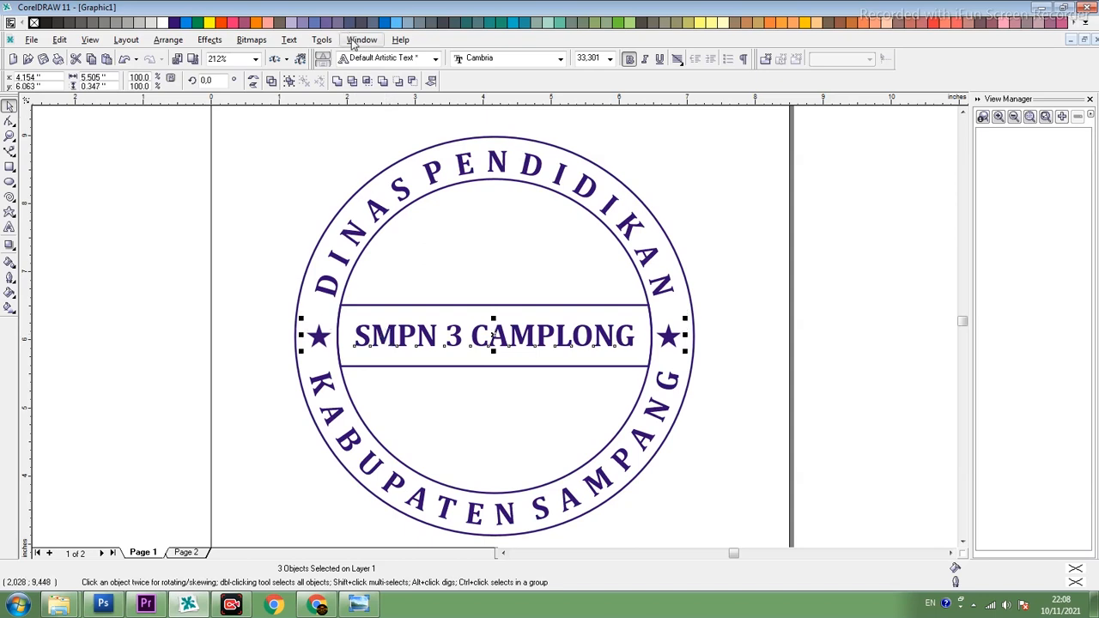
pyautogui.click(358, 40)
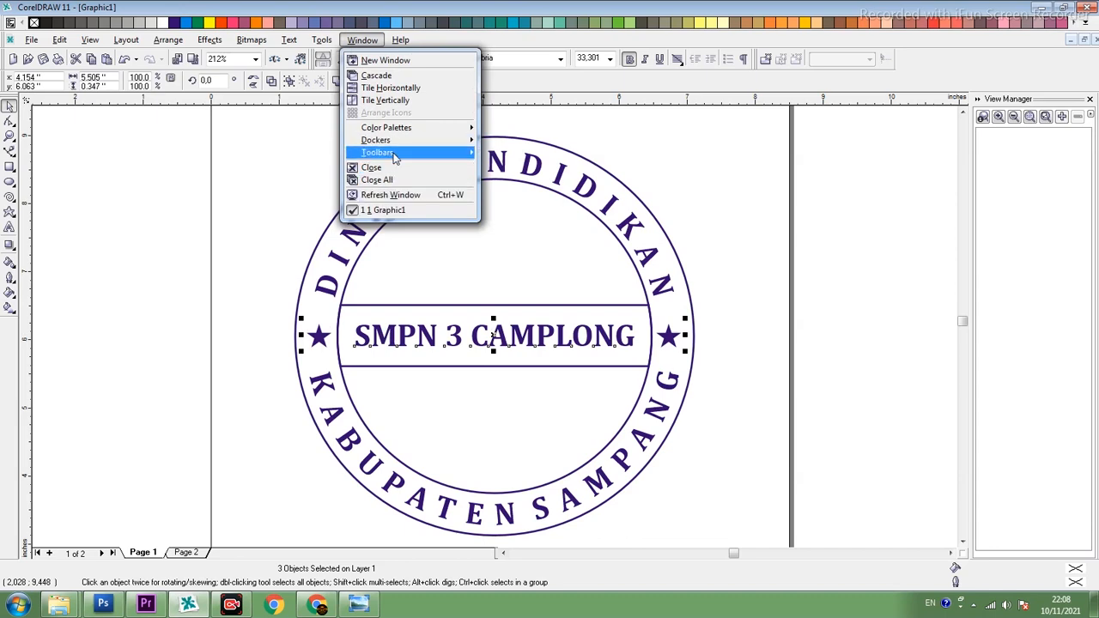
pyautogui.moveTo(395, 154)
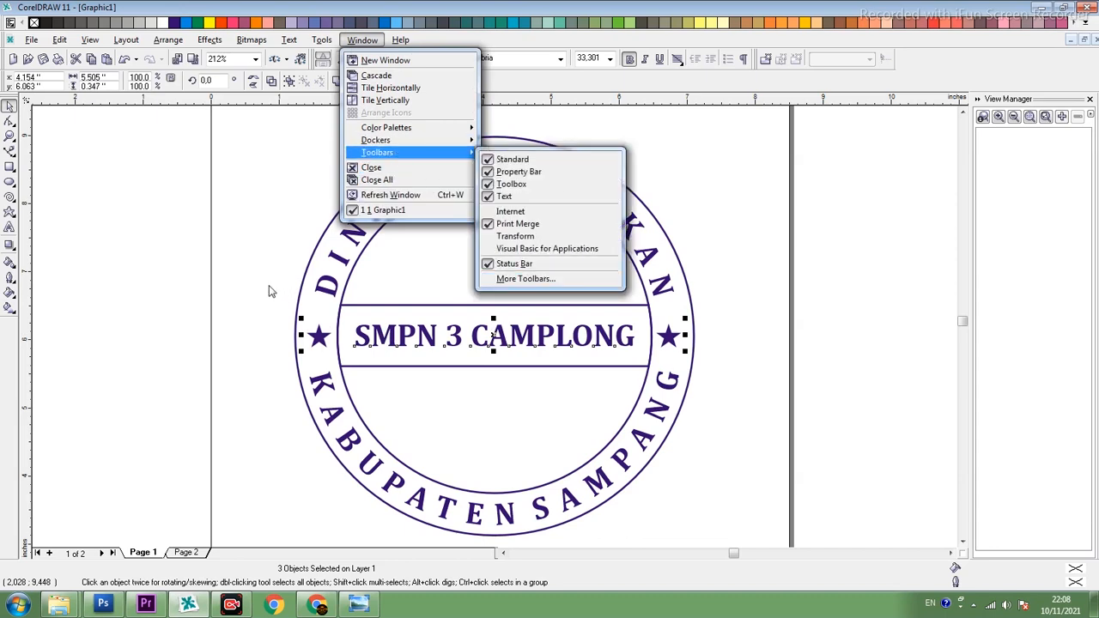
pyautogui.click(216, 279)
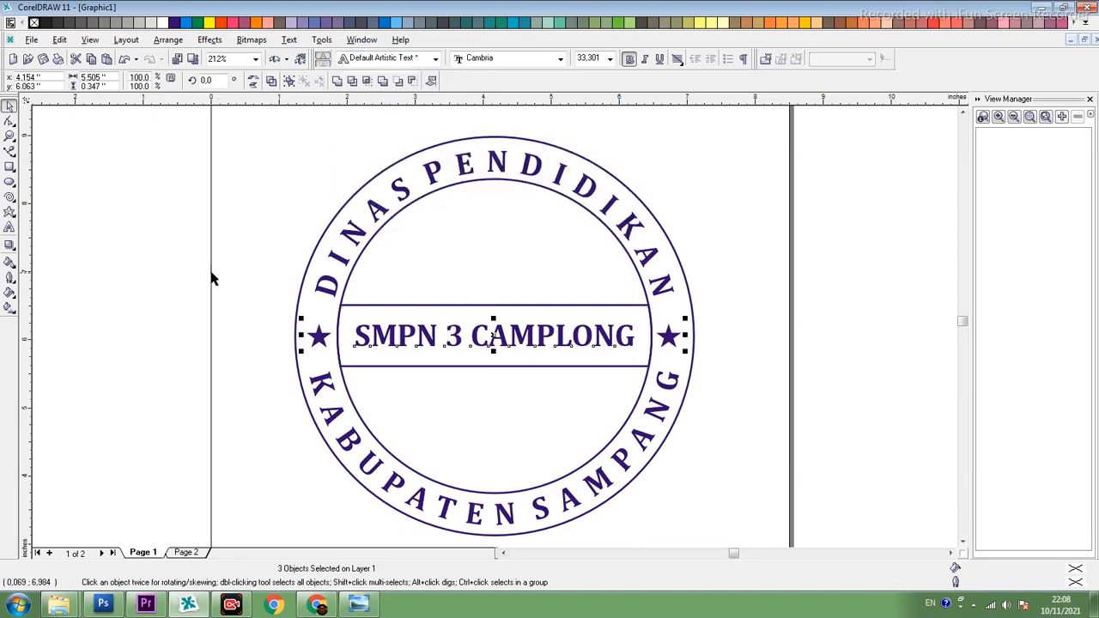
pyautogui.click(130, 225)
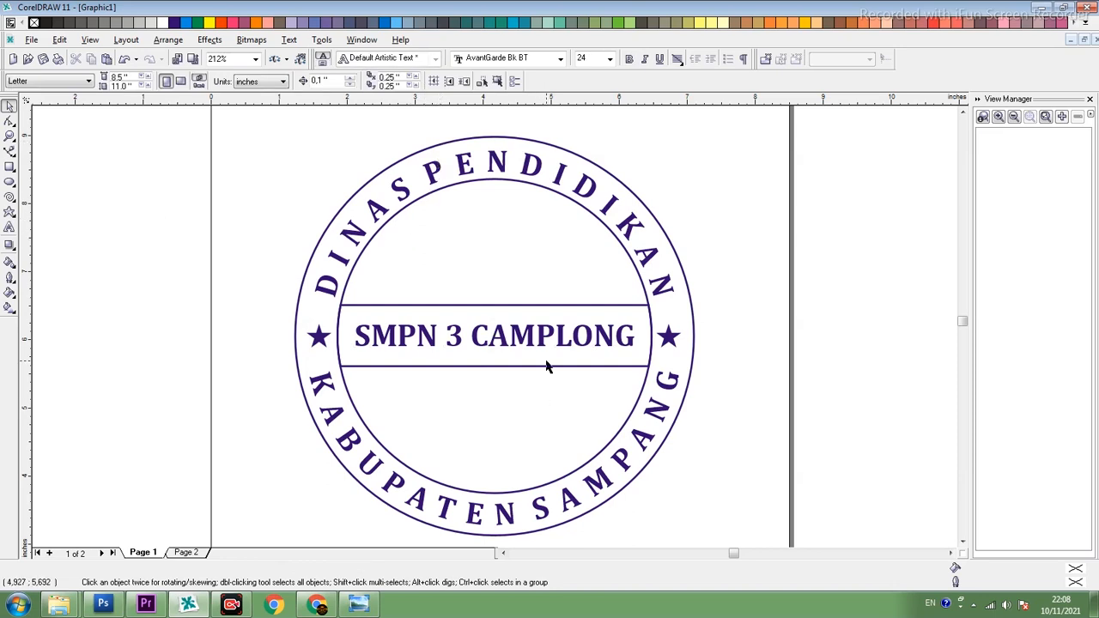
# - Widen the letter spacing of "SMPN 3 CAMPLONG" so the text nearly spans the centre band
pyautogui.scroll(1, 545, 367)
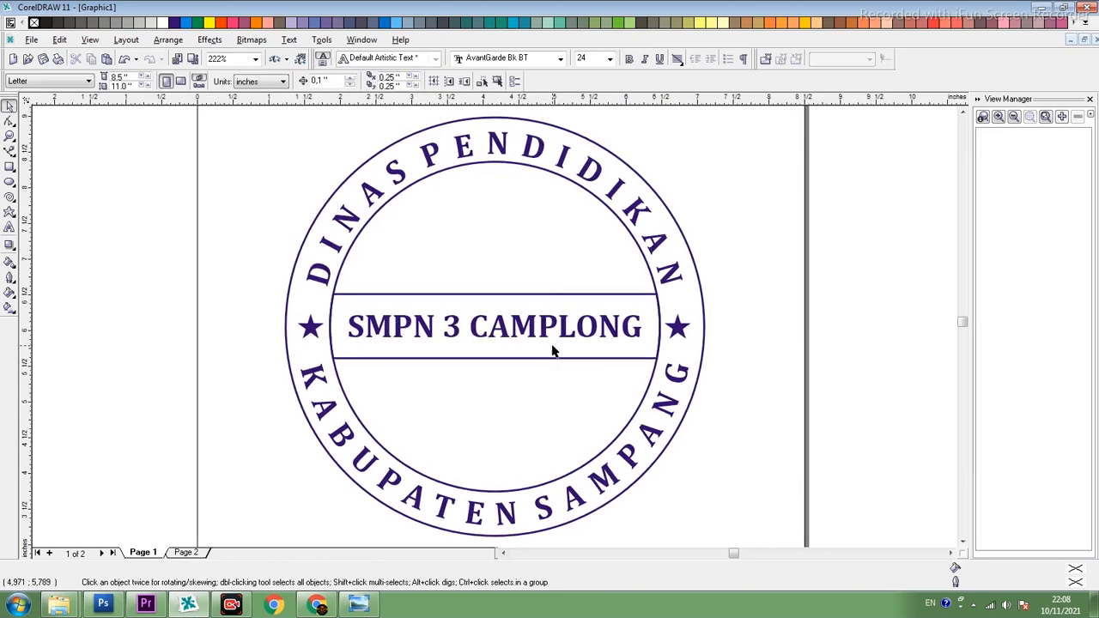
pyautogui.click(551, 340)
pyautogui.click(10, 121)
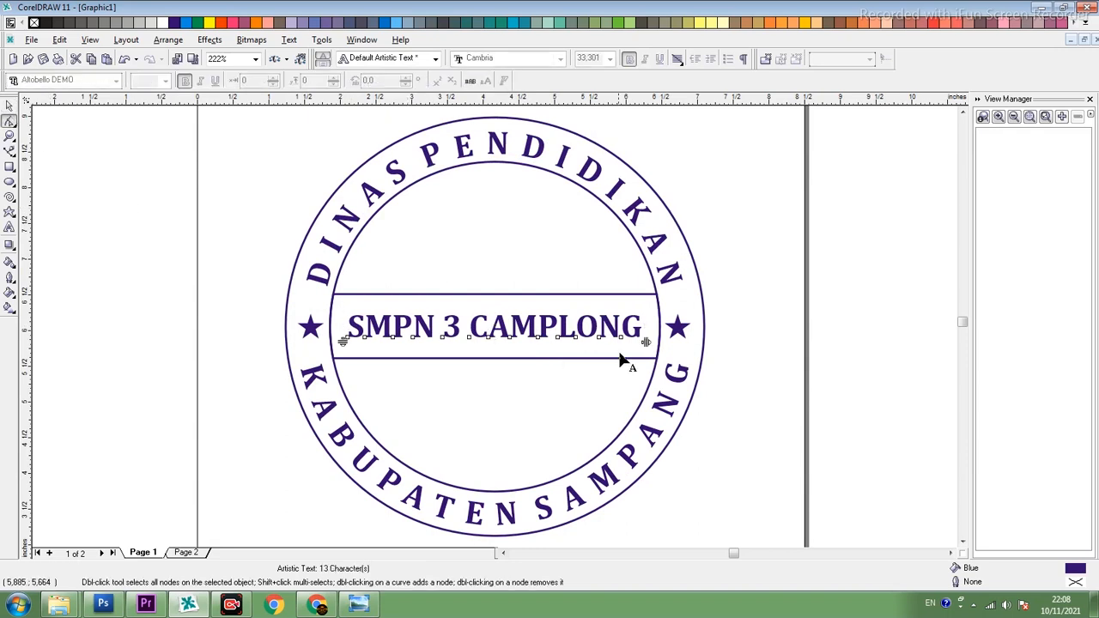
pyautogui.moveTo(644, 343); pyautogui.dragTo(659, 342)
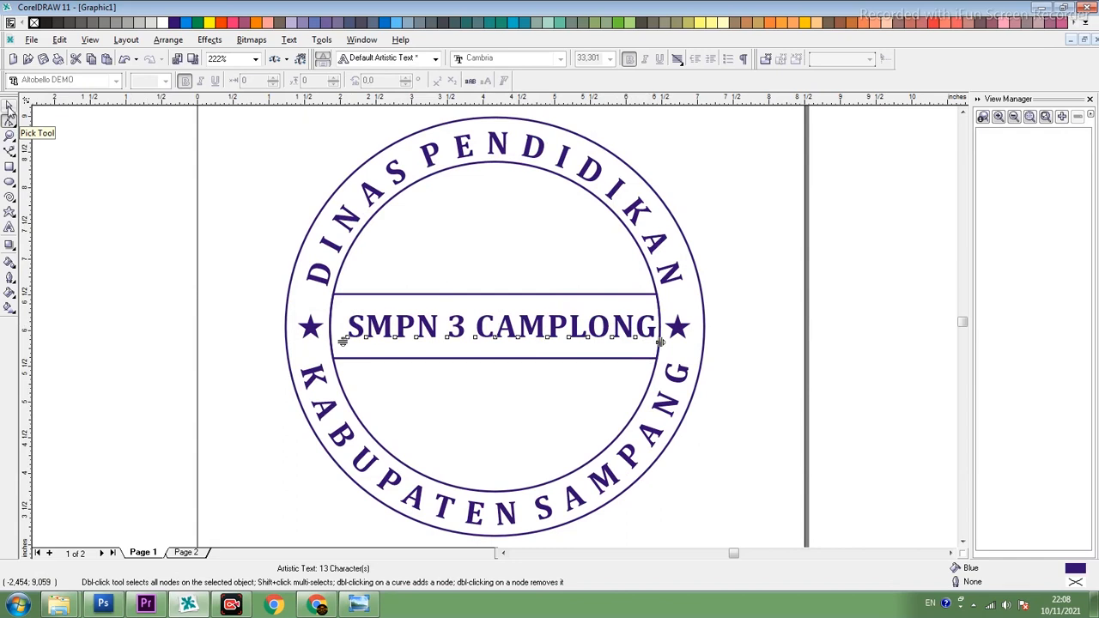
# - Centre the "SMPN 3 CAMPLONG" text within the centre band
pyautogui.click(9, 107)
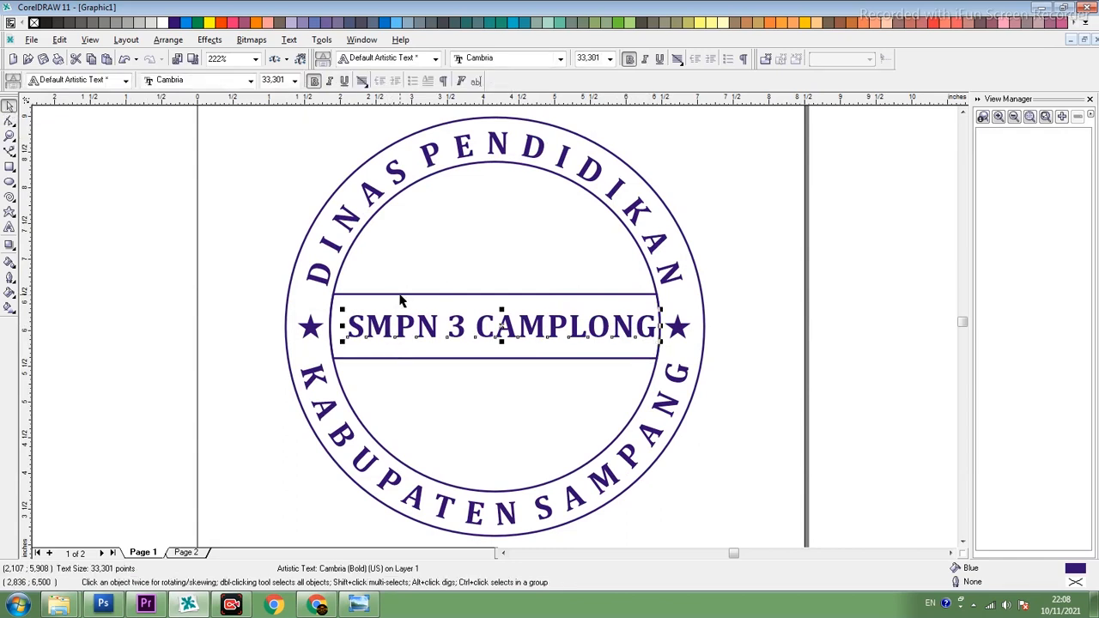
pyautogui.click(12, 125)
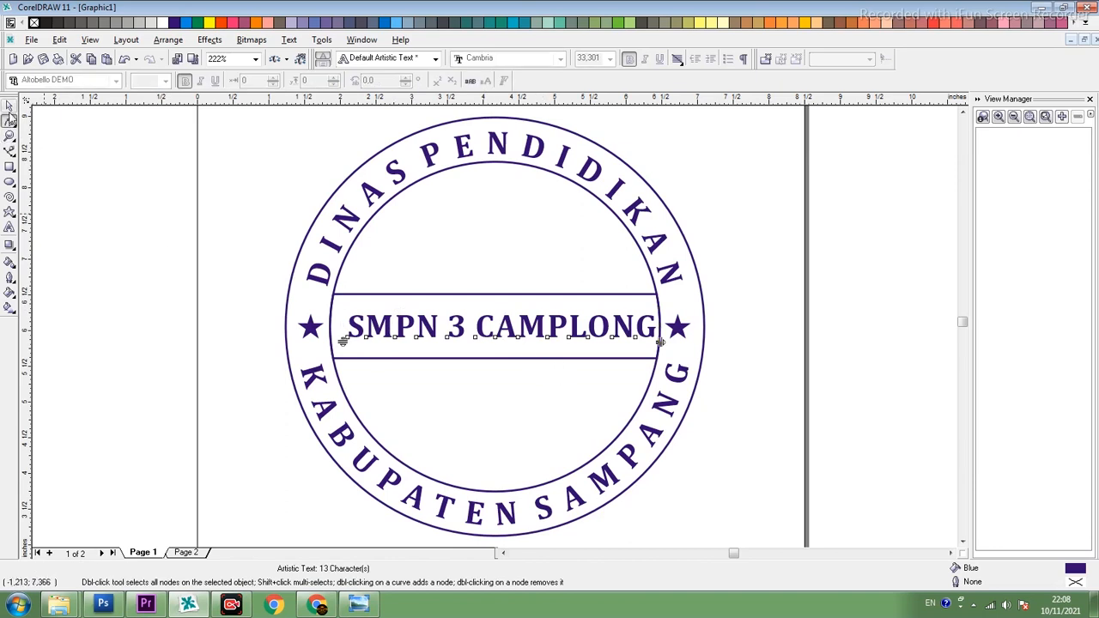
pyautogui.click(9, 106)
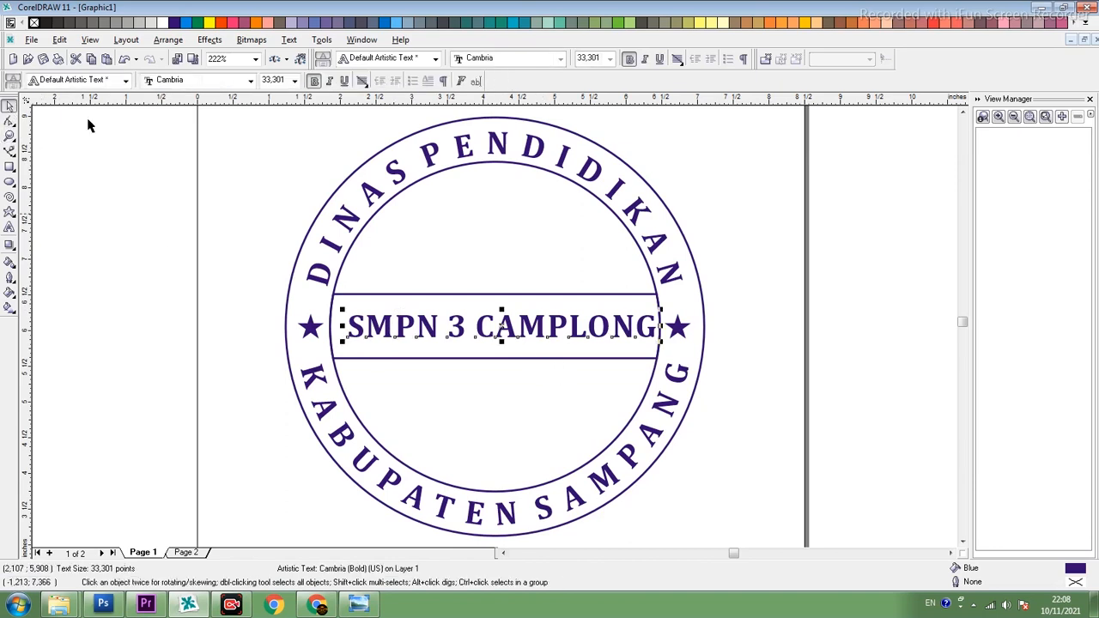
pyautogui.keyDown('shift'); pyautogui.click(399, 299); pyautogui.keyUp('shift')
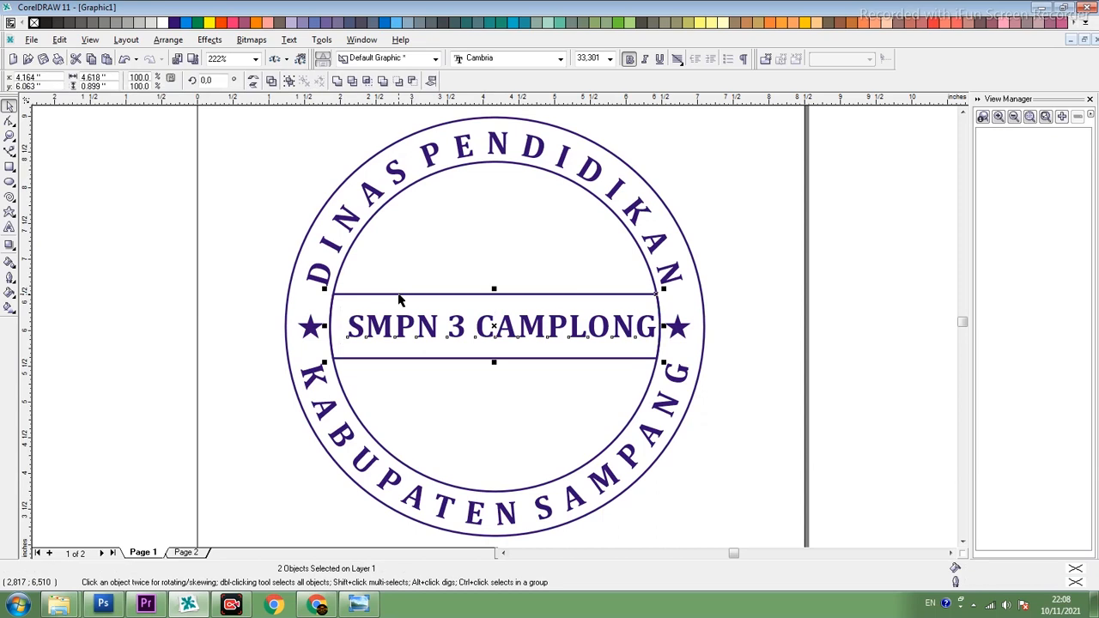
pyautogui.press('e')
pyautogui.click(878, 335)
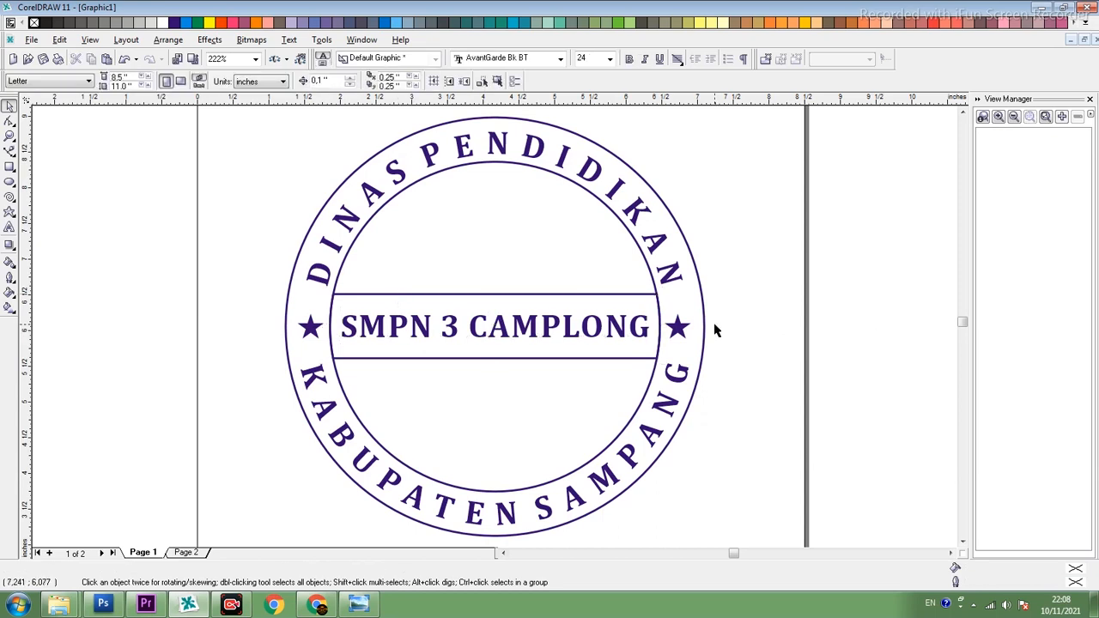
# - Compare with the reference image, then duplicate the outer circle as a slightly larger concentric ring about 6.045 inches across
pyautogui.click(365, 606)
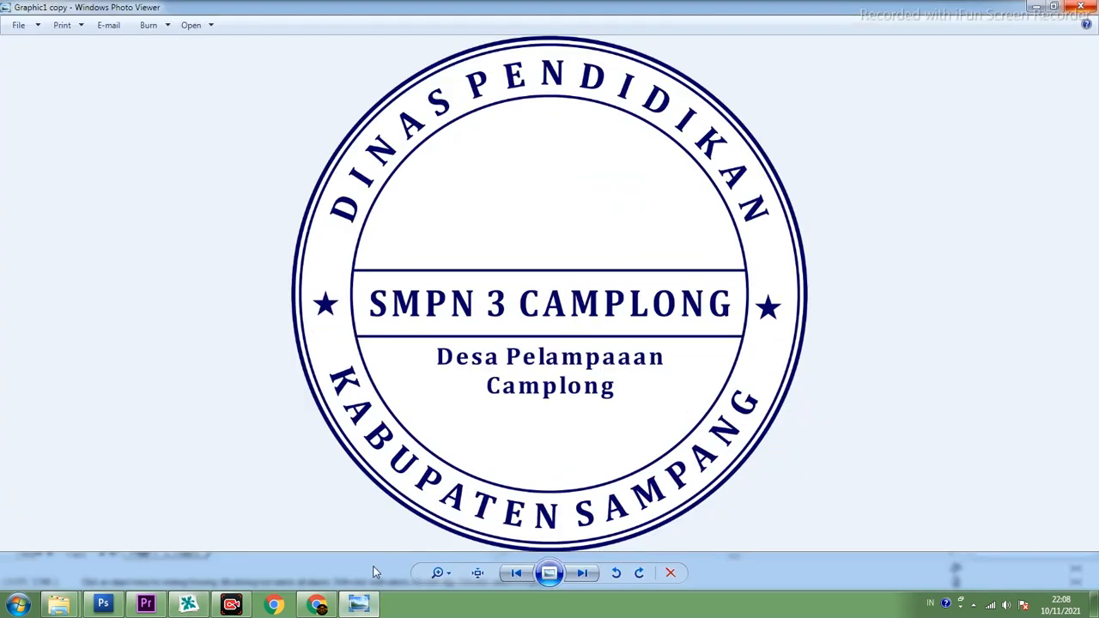
pyautogui.click(367, 609)
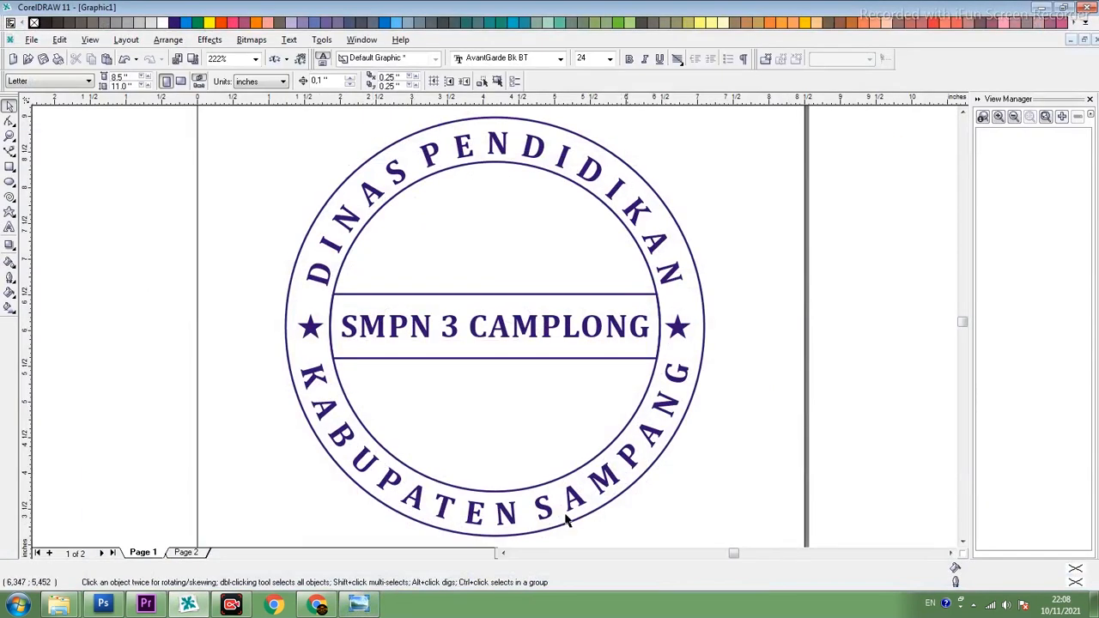
pyautogui.click(352, 607)
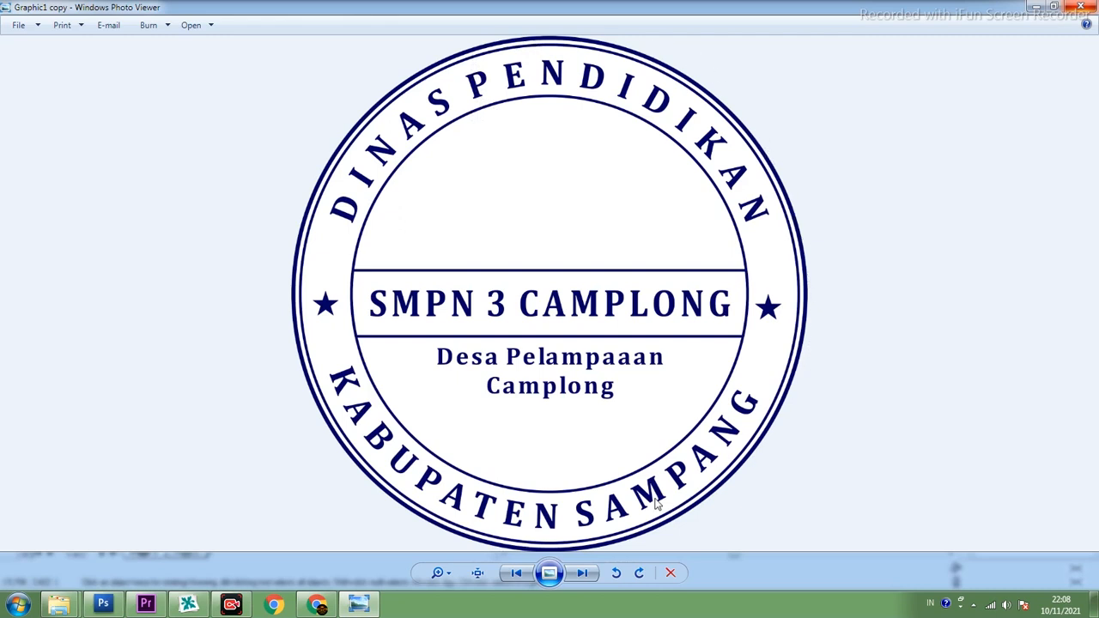
pyautogui.click(359, 605)
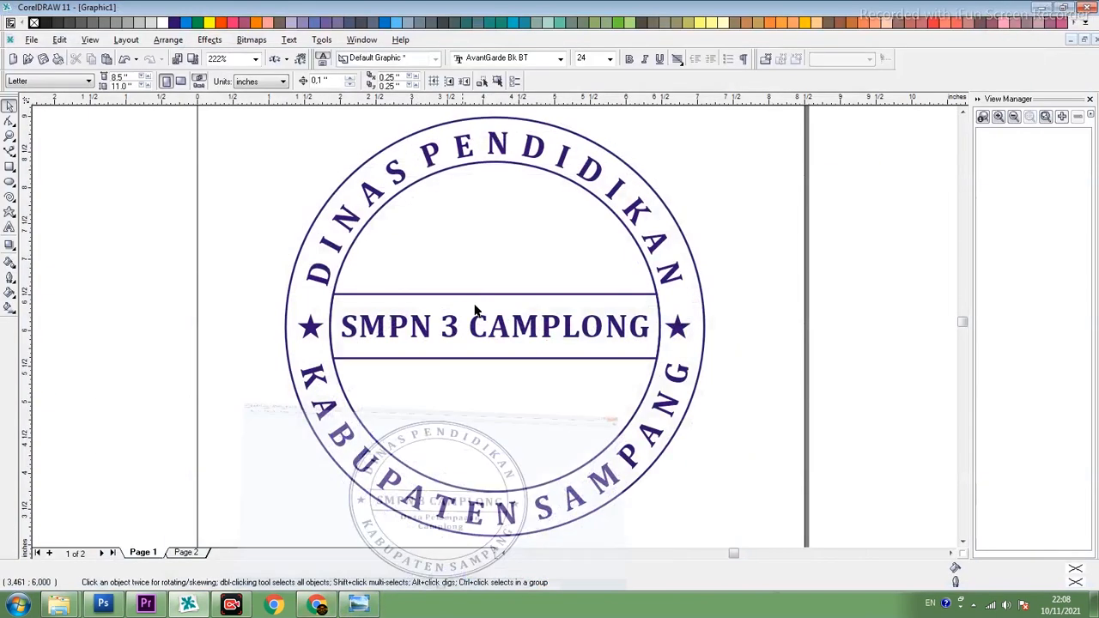
pyautogui.click(441, 127)
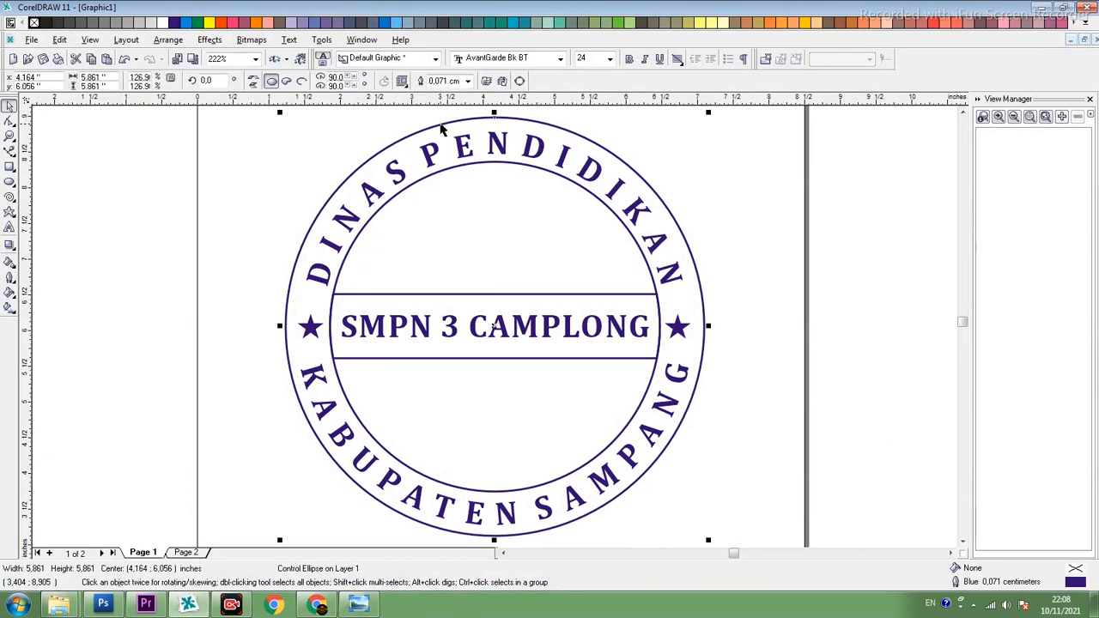
pyautogui.click(441, 127)
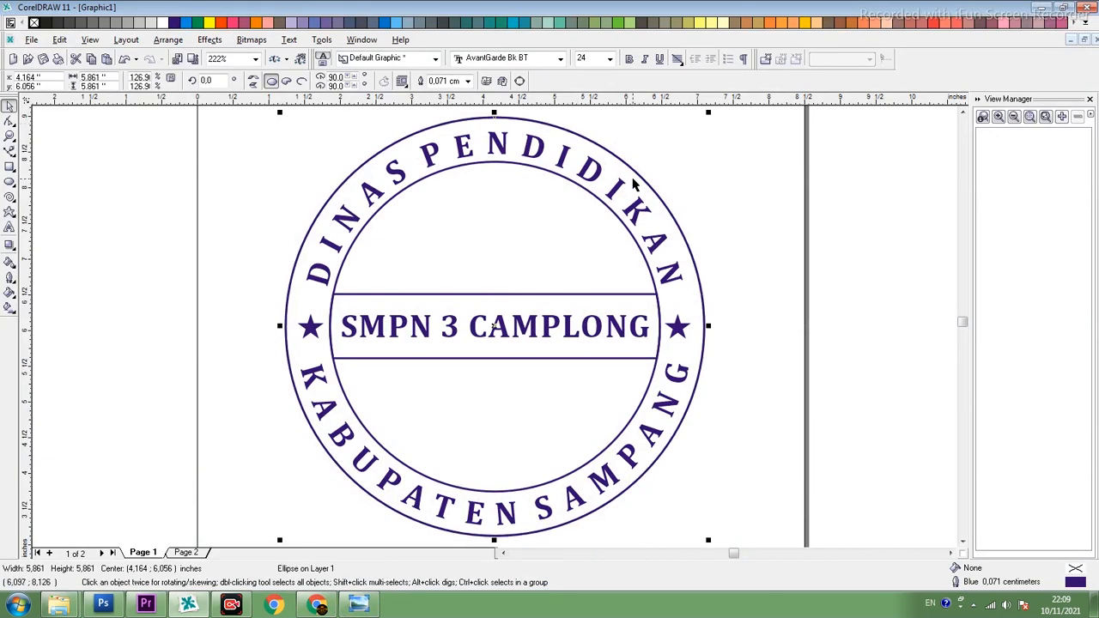
pyautogui.press('F3')
pyautogui.moveTo(602, 217); pyautogui.dragTo(609, 214)
pyautogui.press('F3')
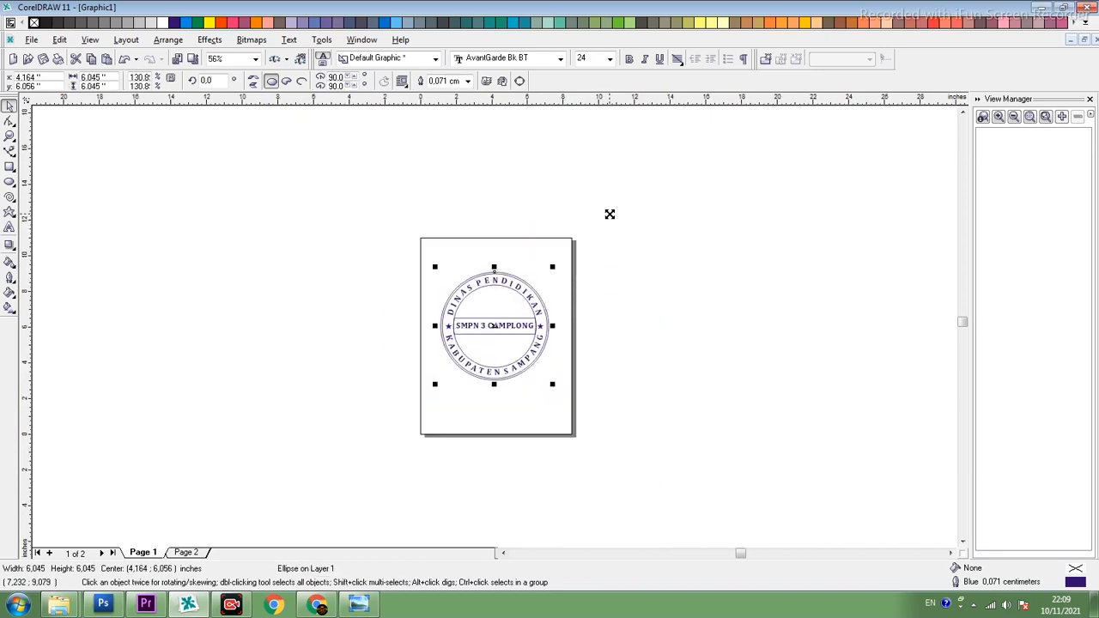
pyautogui.hotkey('shift', 'F2')
pyautogui.click(725, 193)
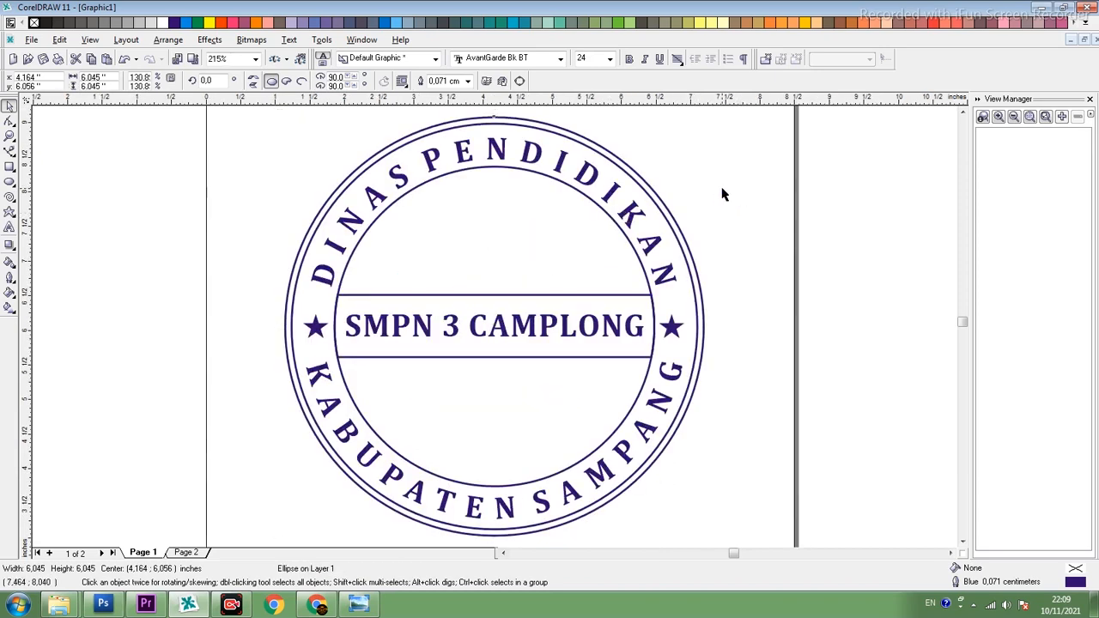
# - Thicken the outline of the outermost circle to 0.141 cm
pyautogui.click(630, 172)
pyautogui.click(467, 81)
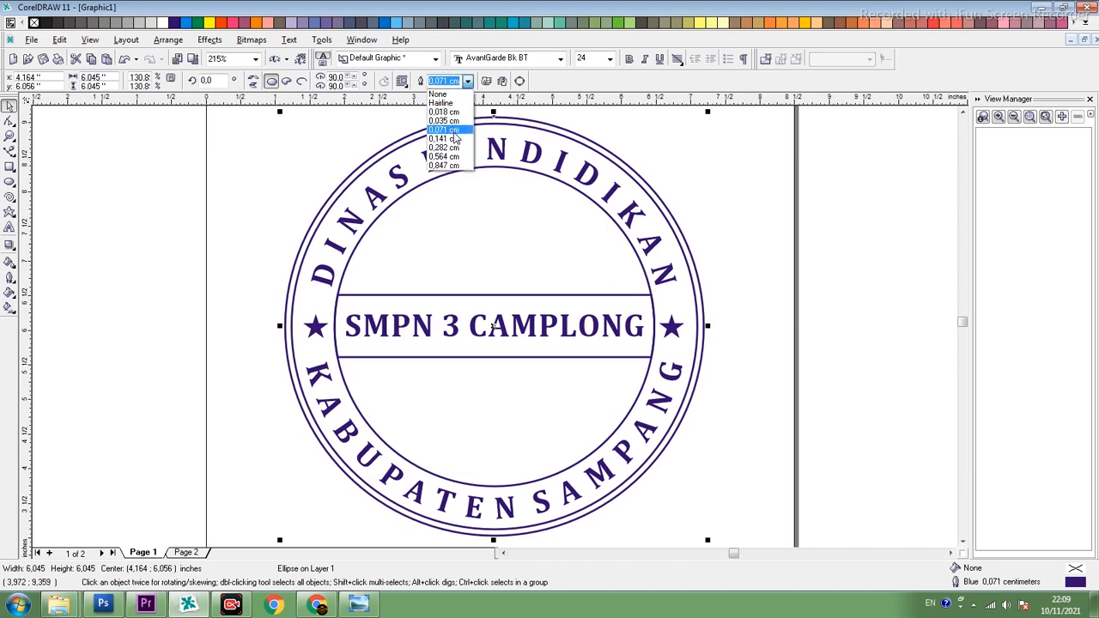
pyautogui.click(453, 138)
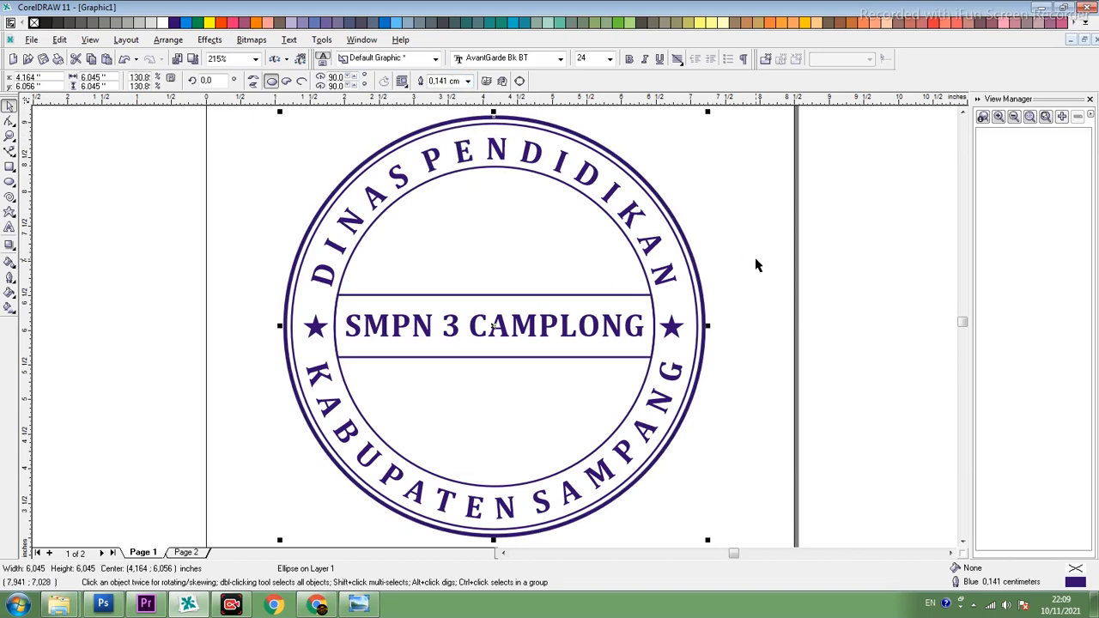
pyautogui.click(719, 262)
pyautogui.click(618, 165)
pyautogui.click(163, 206)
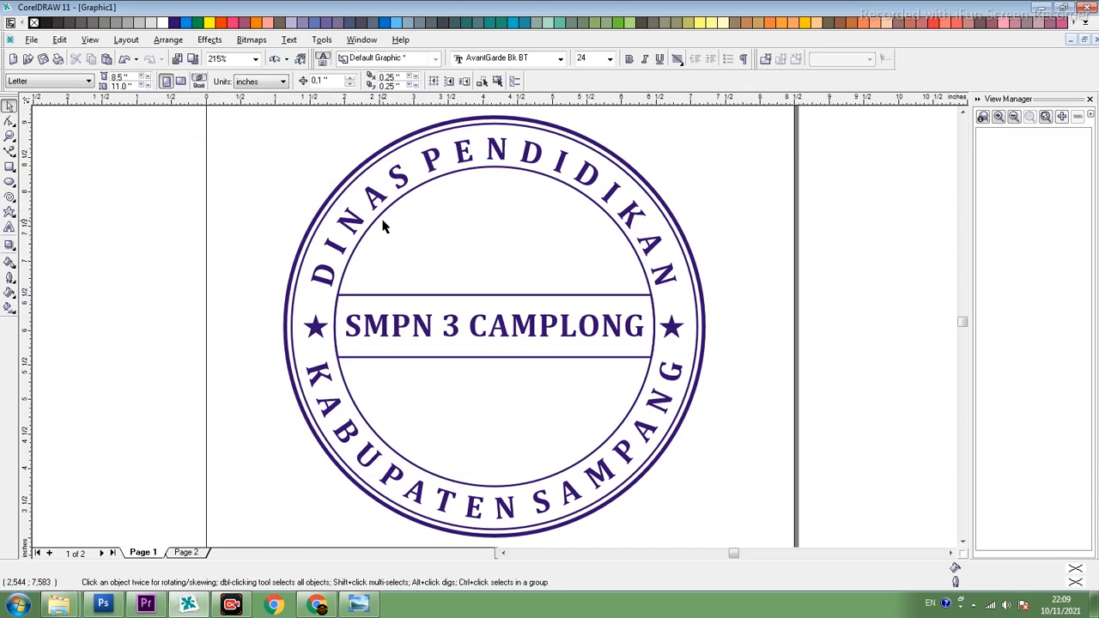
# - Examine the stamp's curved lettering, side star and centre text up close and at a smaller scale
pyautogui.click(400, 171)
pyautogui.scroll(-1, 442, 220)
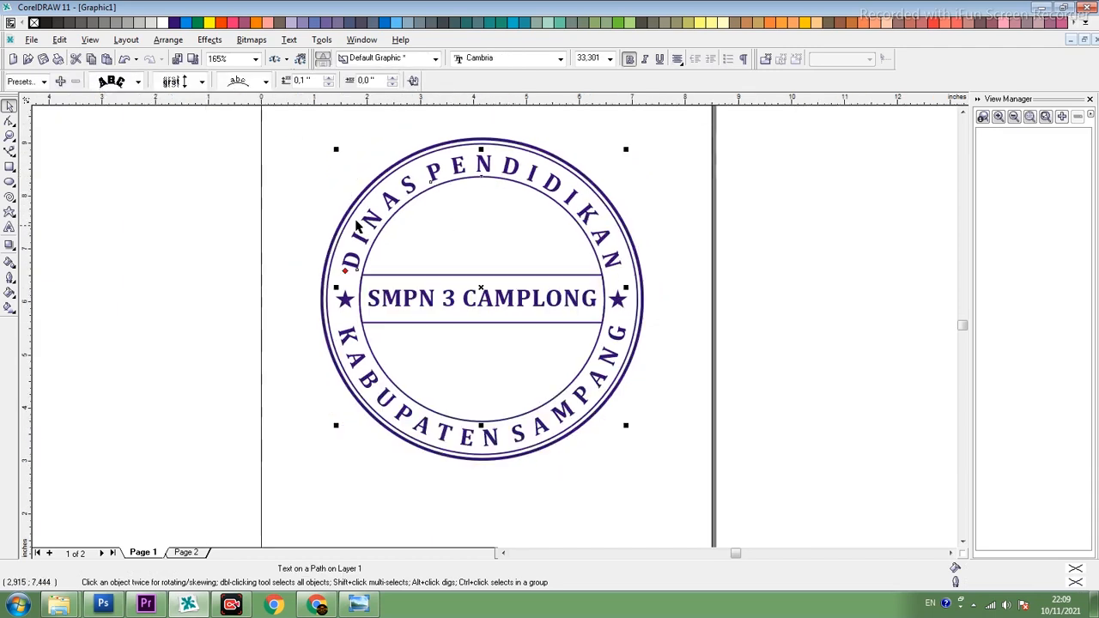
pyautogui.click(200, 152)
pyautogui.click(346, 299)
pyautogui.click(493, 296)
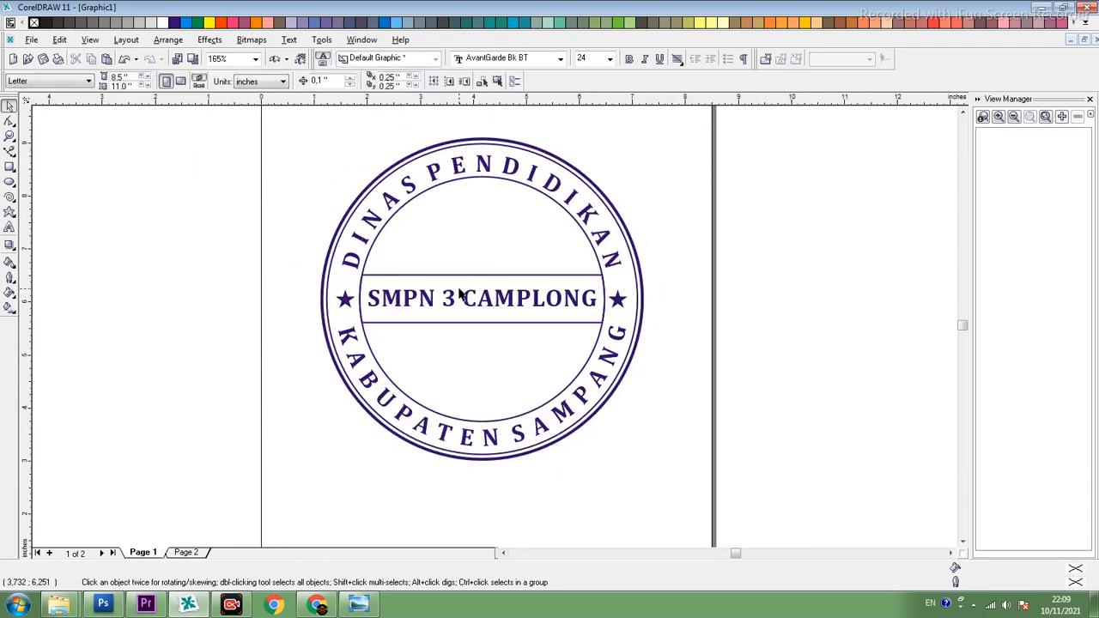
pyautogui.click(454, 294)
pyautogui.click(136, 143)
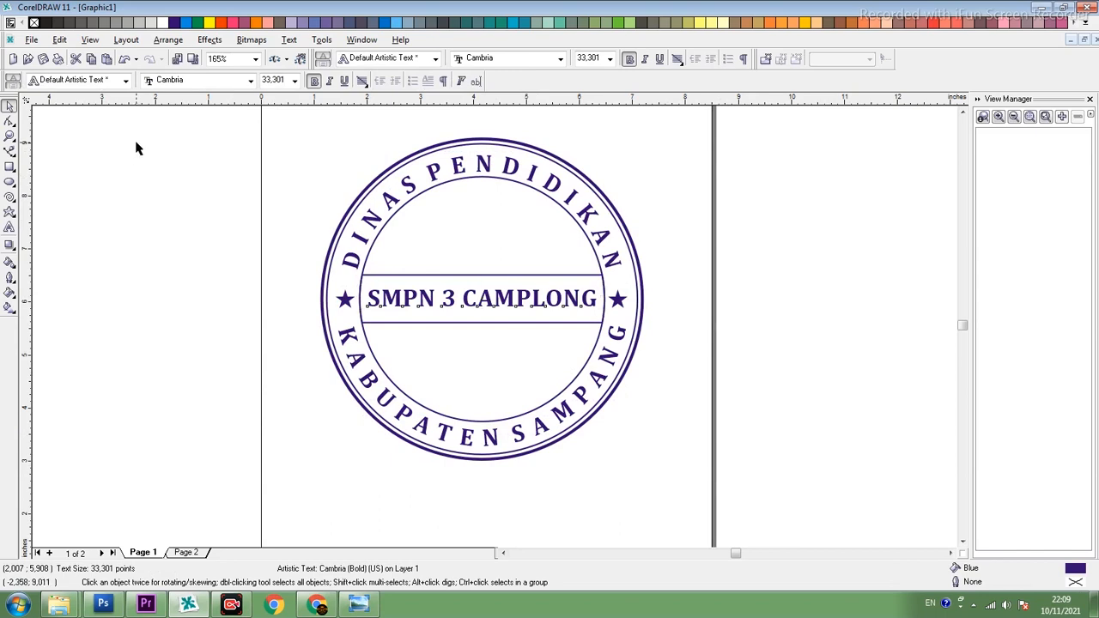
pyautogui.scroll(1, 434, 180)
pyautogui.click(432, 172)
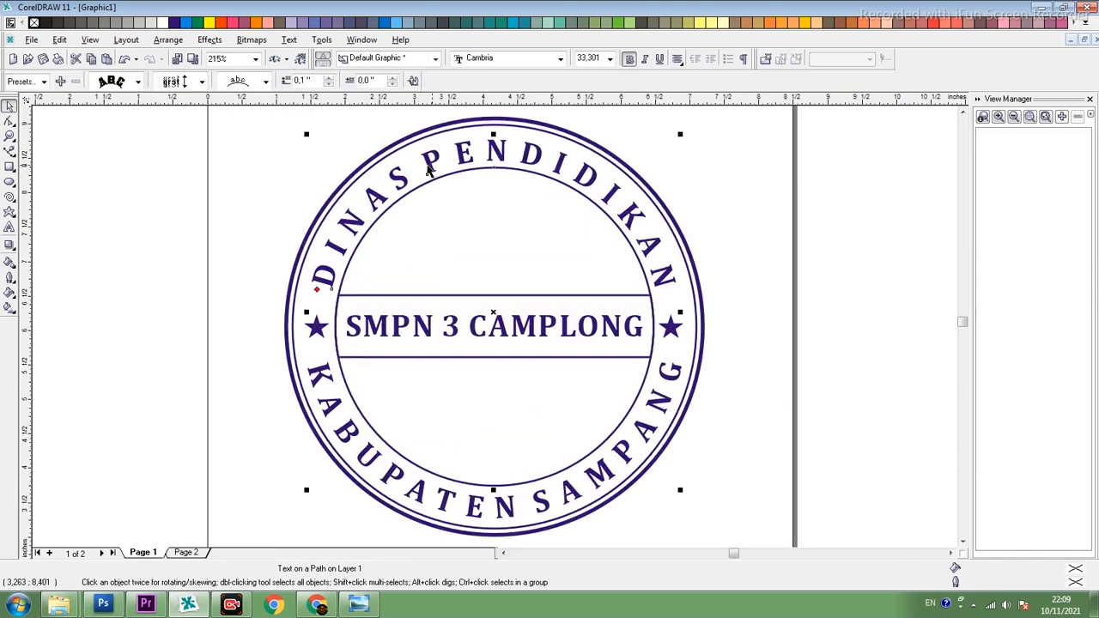
pyautogui.scroll(-1, 424, 186)
pyautogui.click(193, 160)
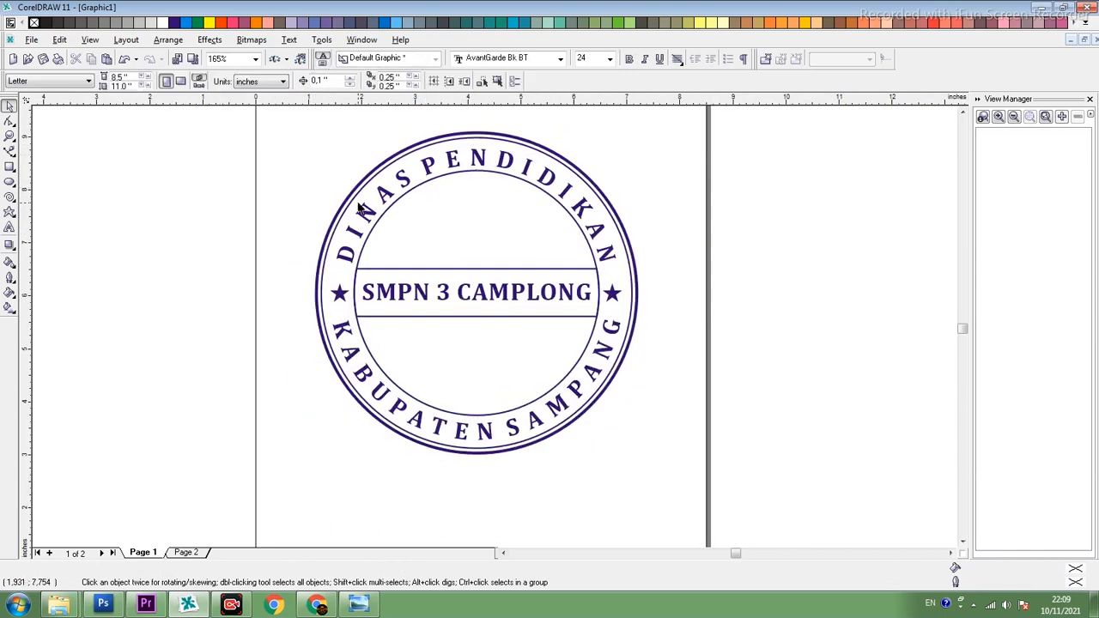
pyautogui.click(359, 194)
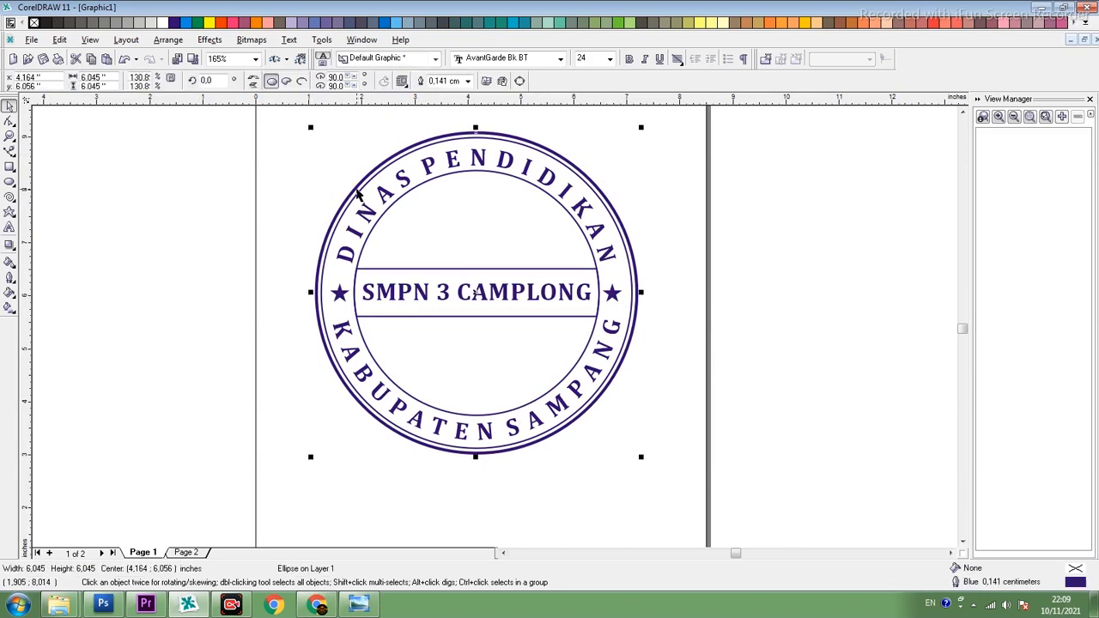
pyautogui.hotkey('ctrl', 'e')
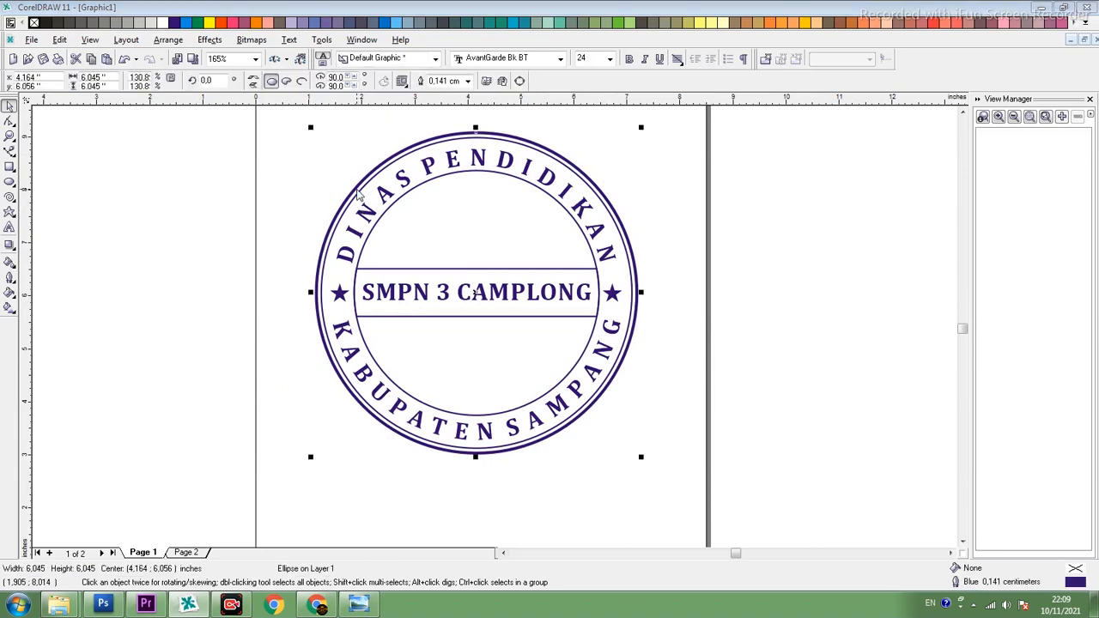
pyautogui.click(462, 331)
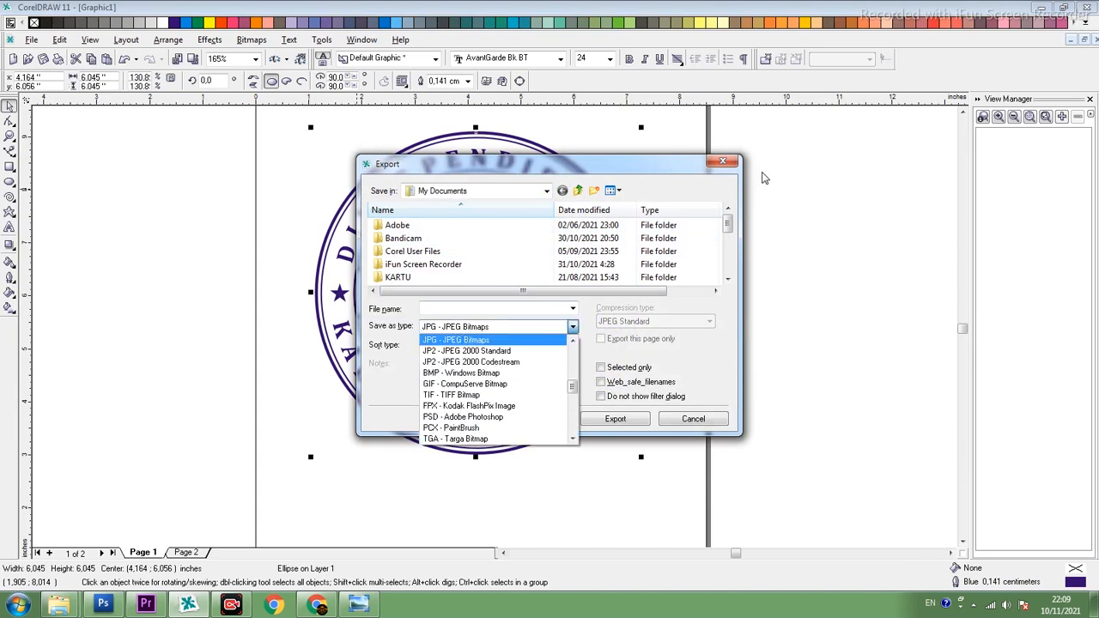
pyautogui.click(725, 164)
pyautogui.click(728, 165)
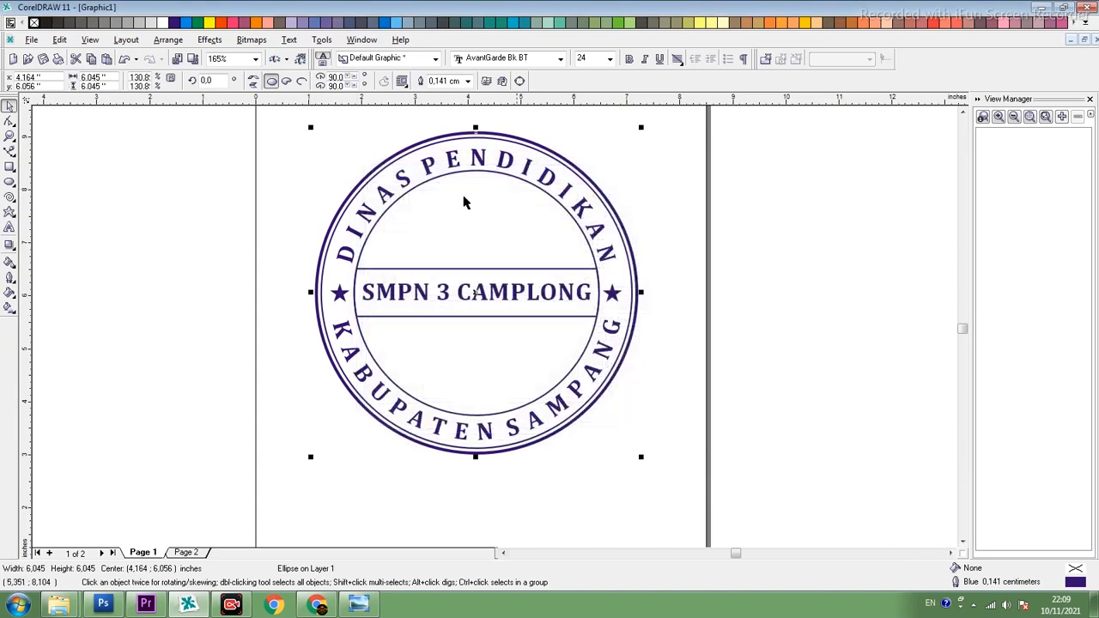
# - Export the stamp to My Documents as a JPEG bitmap named HASIL EDIT, in 24-bit RGB at 300 dpi
pyautogui.click(31, 40)
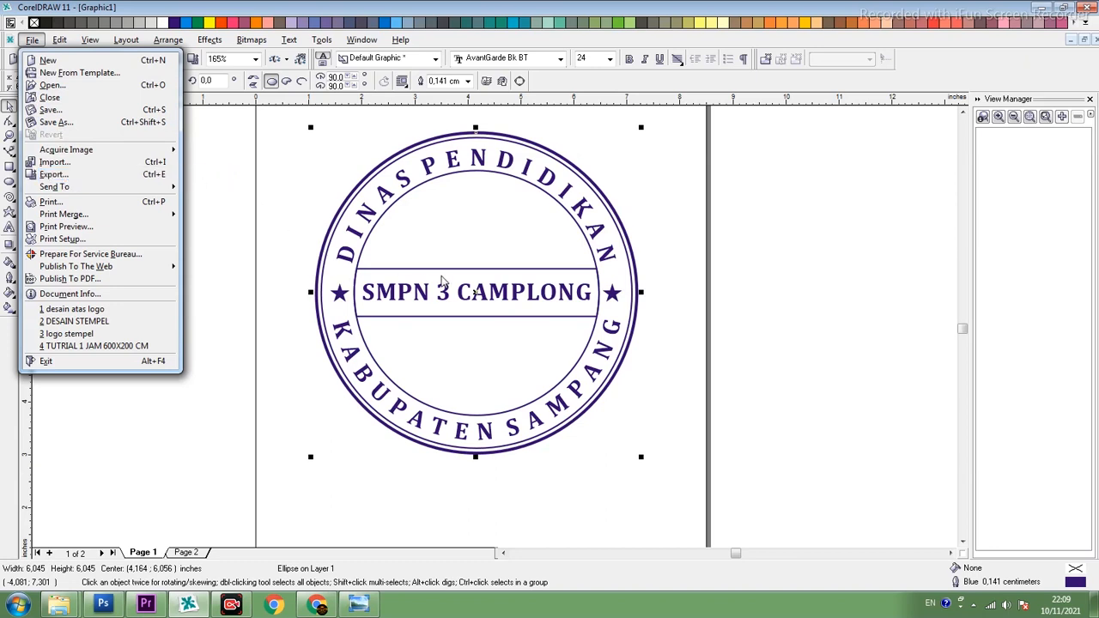
pyautogui.hotkey('ctrl', 'e')
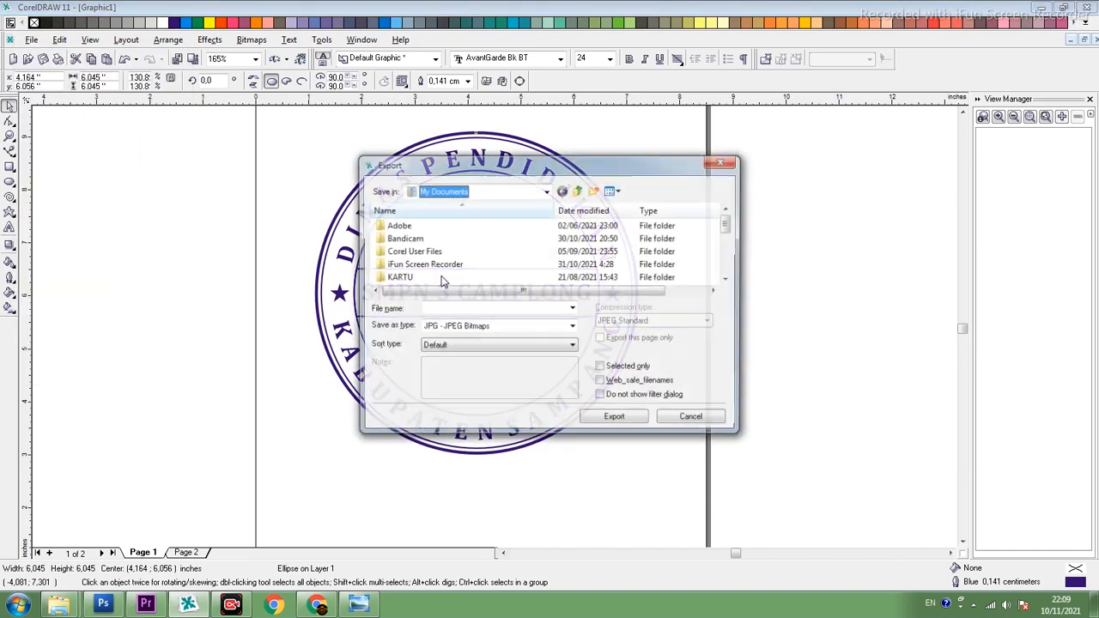
pyautogui.click(544, 194)
pyautogui.click(448, 307)
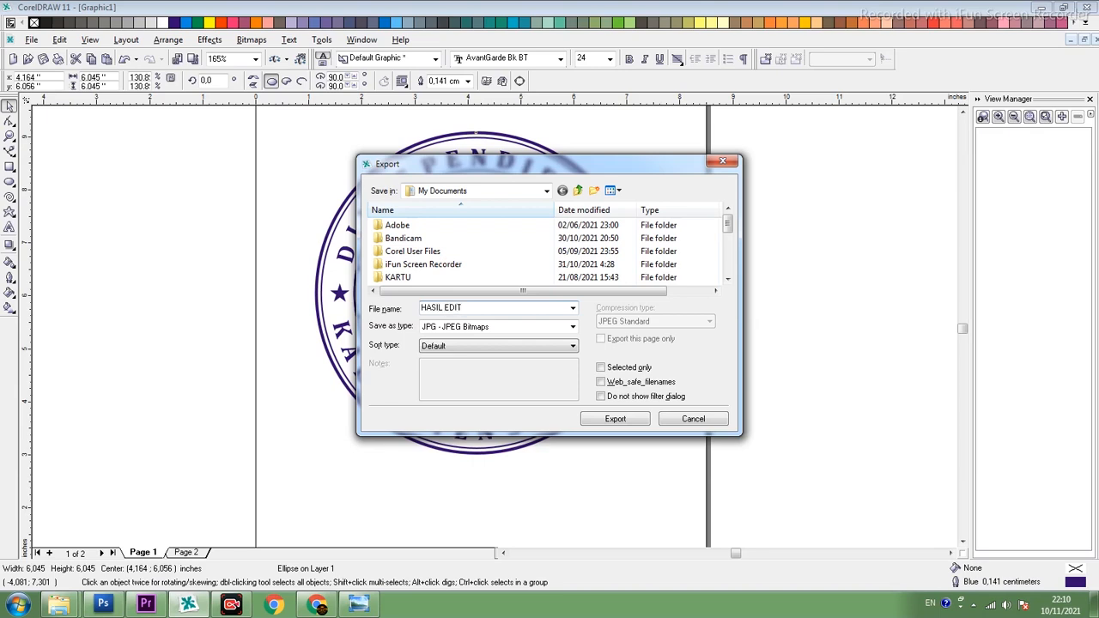
pyautogui.press('Return')
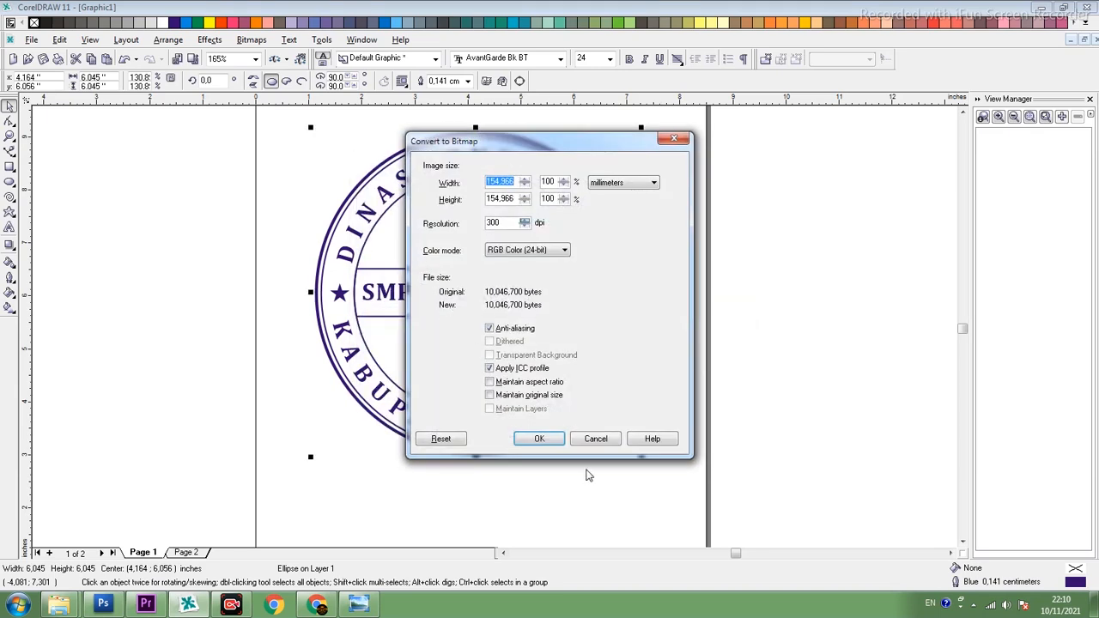
pyautogui.press('Return')
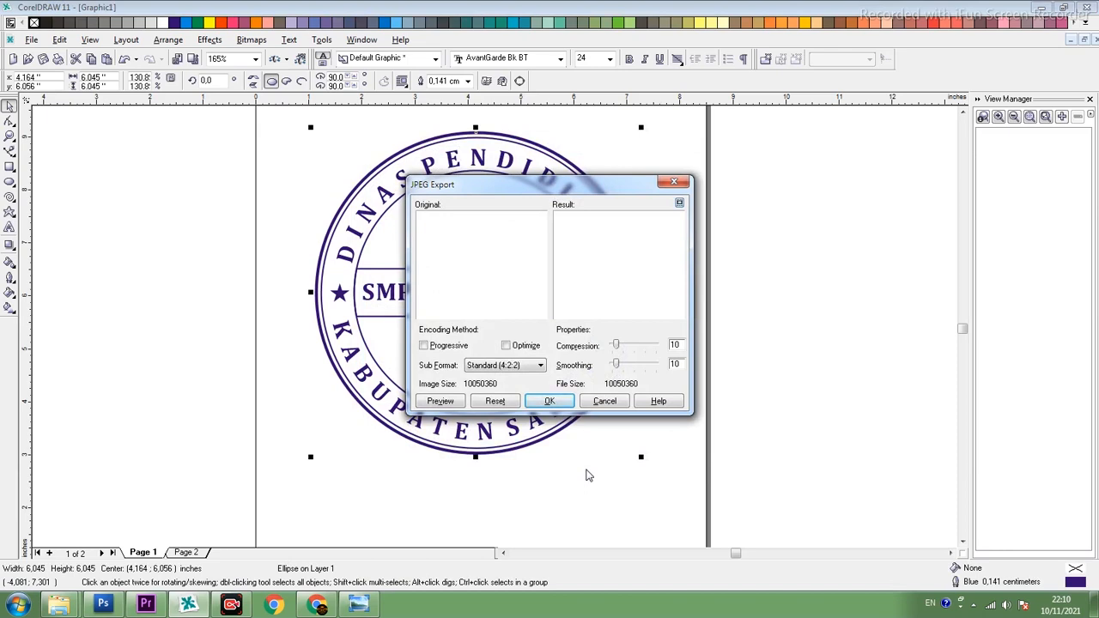
pyautogui.click(549, 401)
# - Open the exported HASIL EDIT image from the Documents library in Windows Photo Viewer and inspect the stamp
pyautogui.moveTo(60, 605)
pyautogui.click(76, 539)
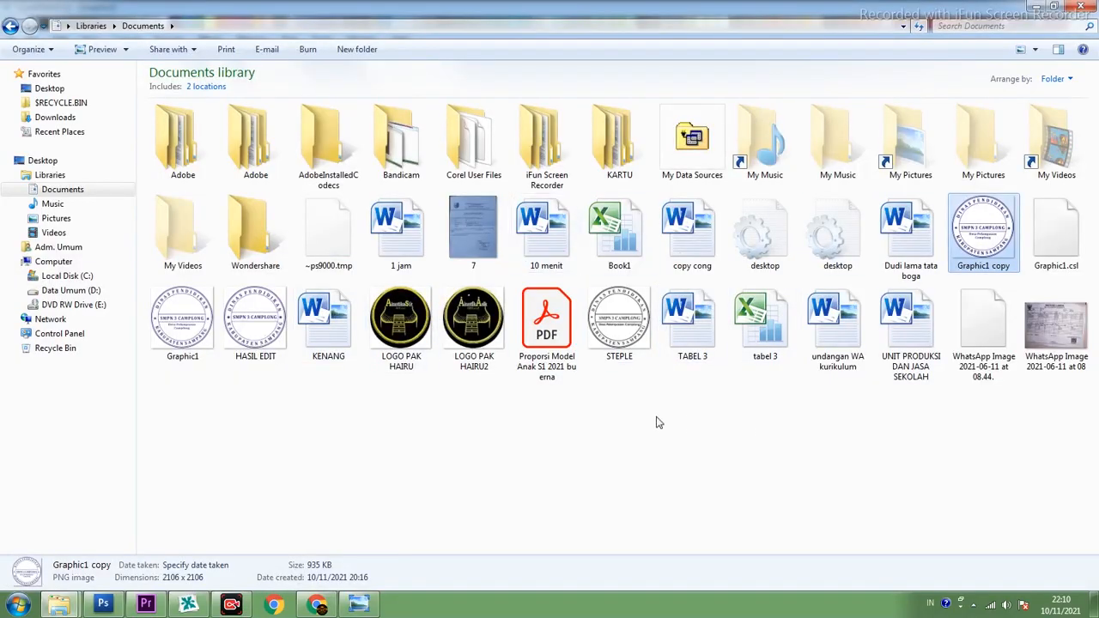
pyautogui.doubleClick(236, 320)
pyautogui.scroll(3, 554, 276)
pyautogui.scroll(-3, 554, 277)
pyautogui.scroll(1, 549, 275)
pyautogui.scroll(-1, 549, 275)
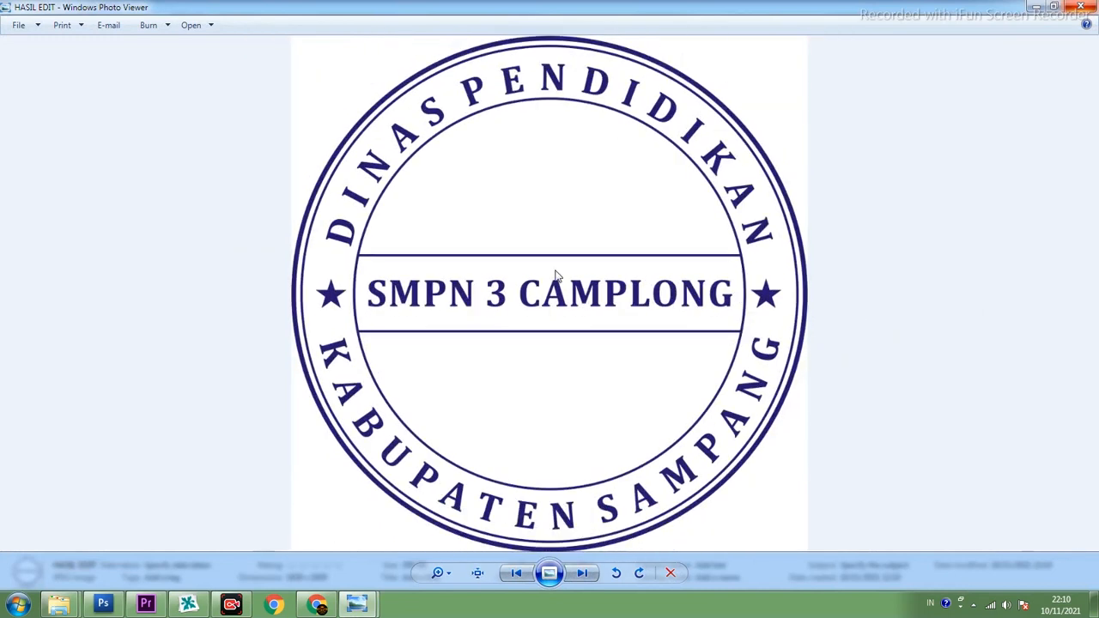